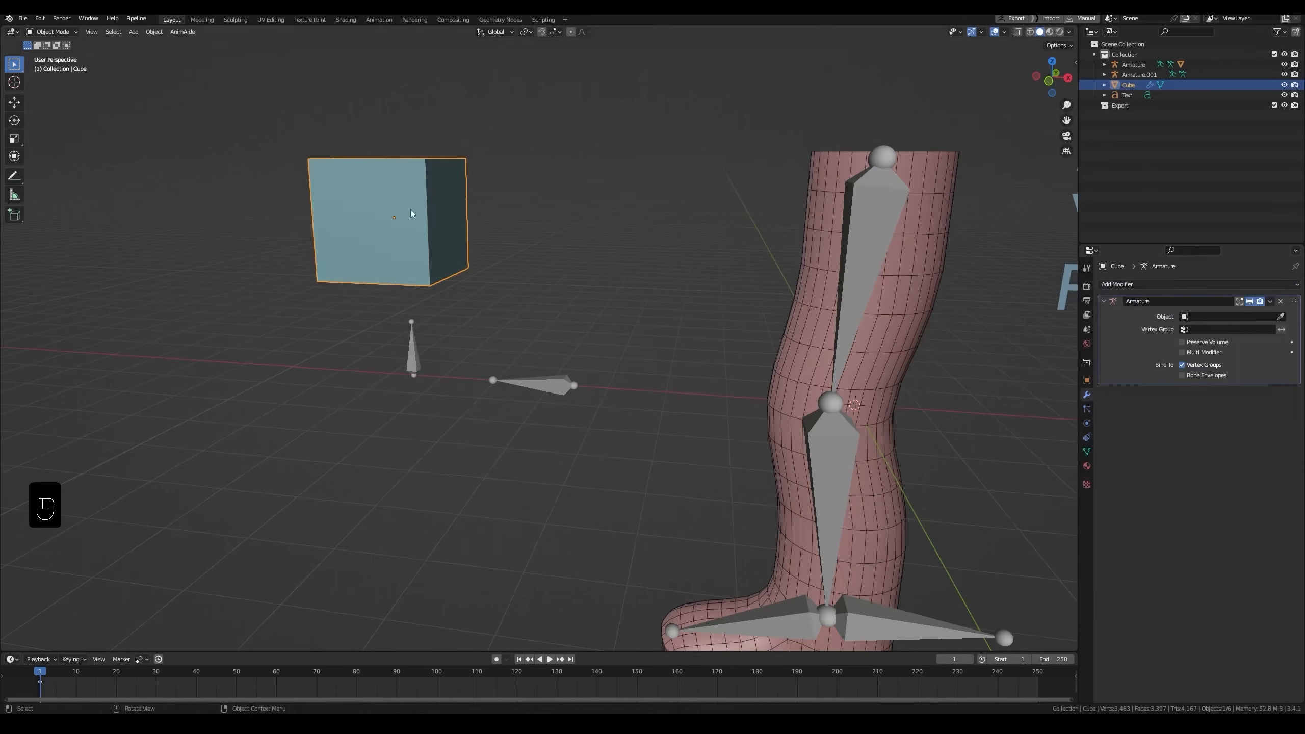
Set Armature.001 as the target object of the cube's Armature modifier.
click(407, 356)
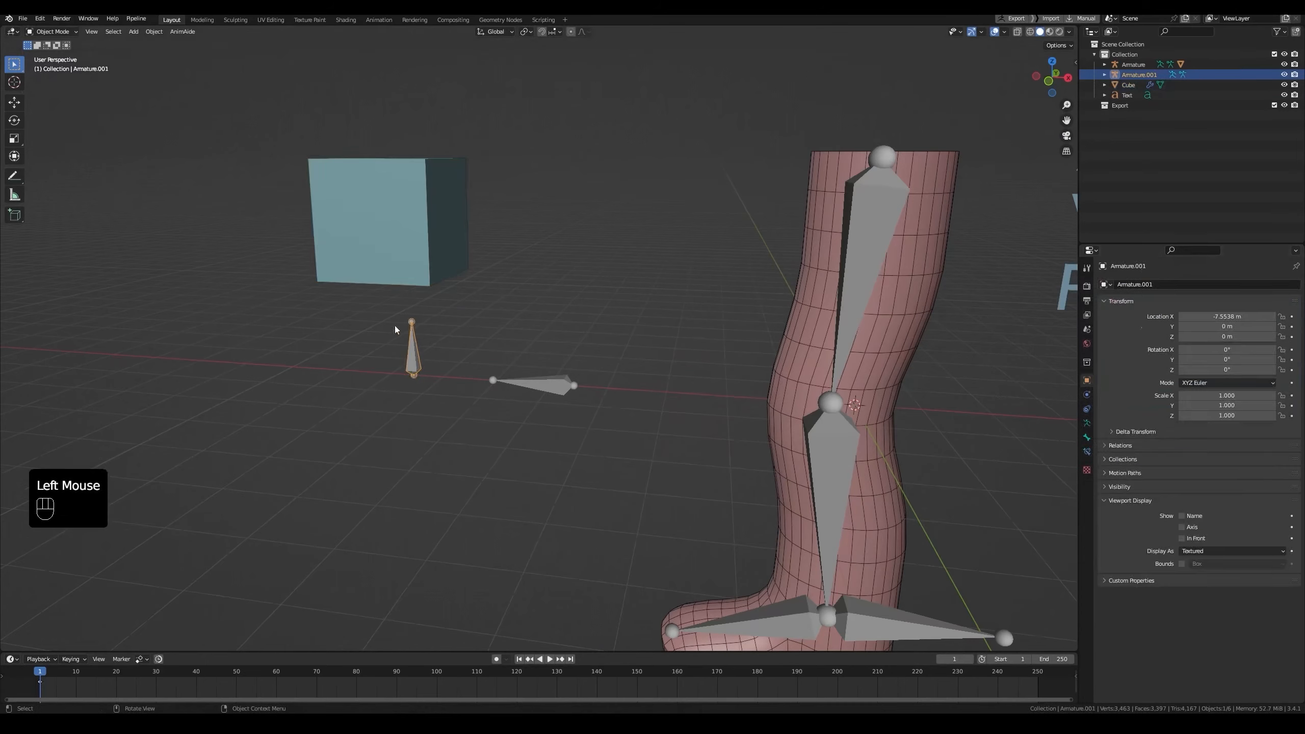
key(F2)
key(ctrl+c)
key(ctrl+c)
click(381, 227)
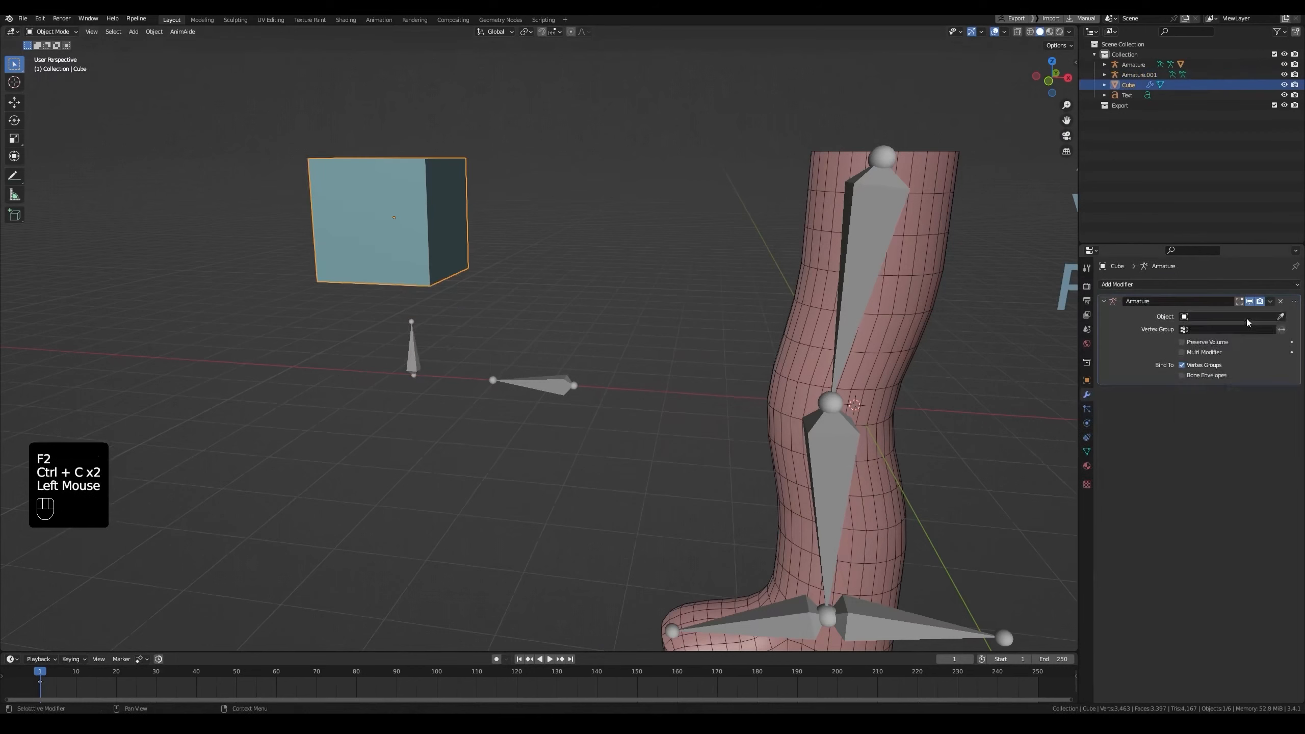
click(1228, 316)
click(1205, 346)
click(1280, 316)
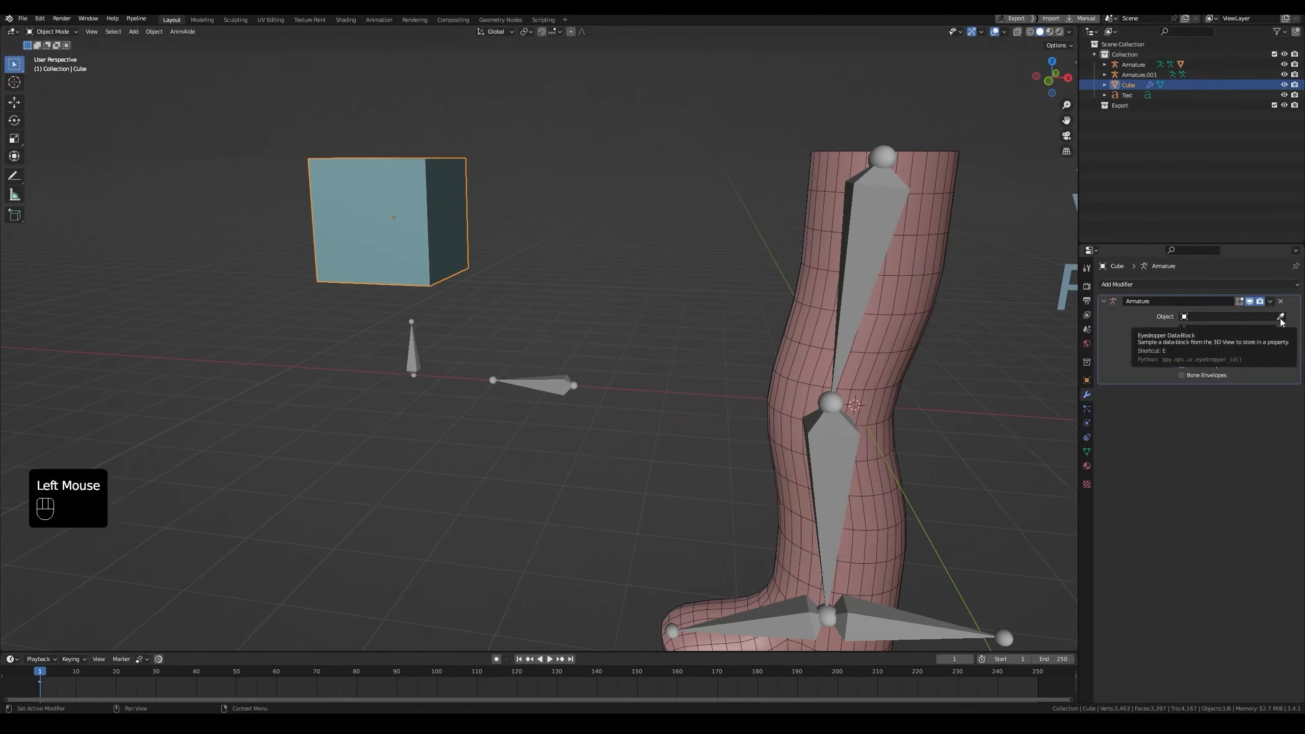
click(1280, 317)
click(411, 341)
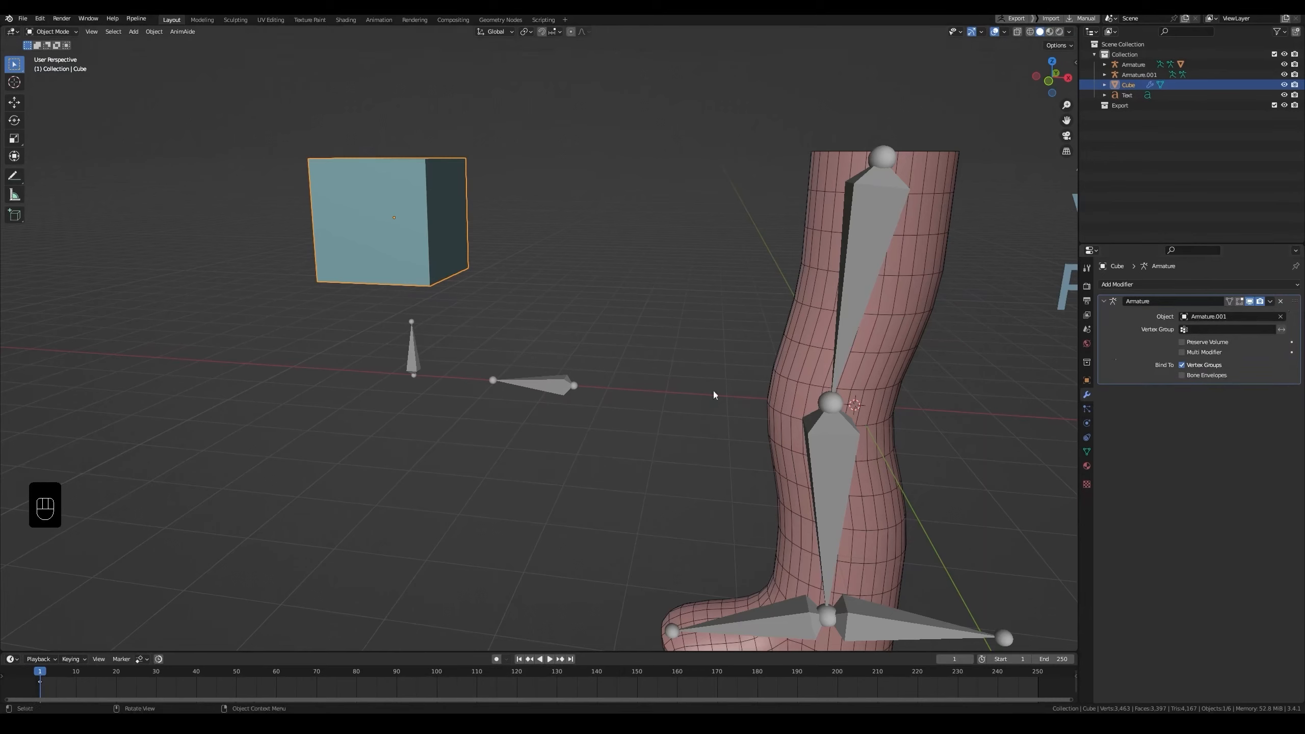
Try moving Armature.001's bone in Pose Mode to test its influence on the cube, and cancel the move.
click(474, 366)
key(ctrl+Tab)
click(413, 349)
key(g)
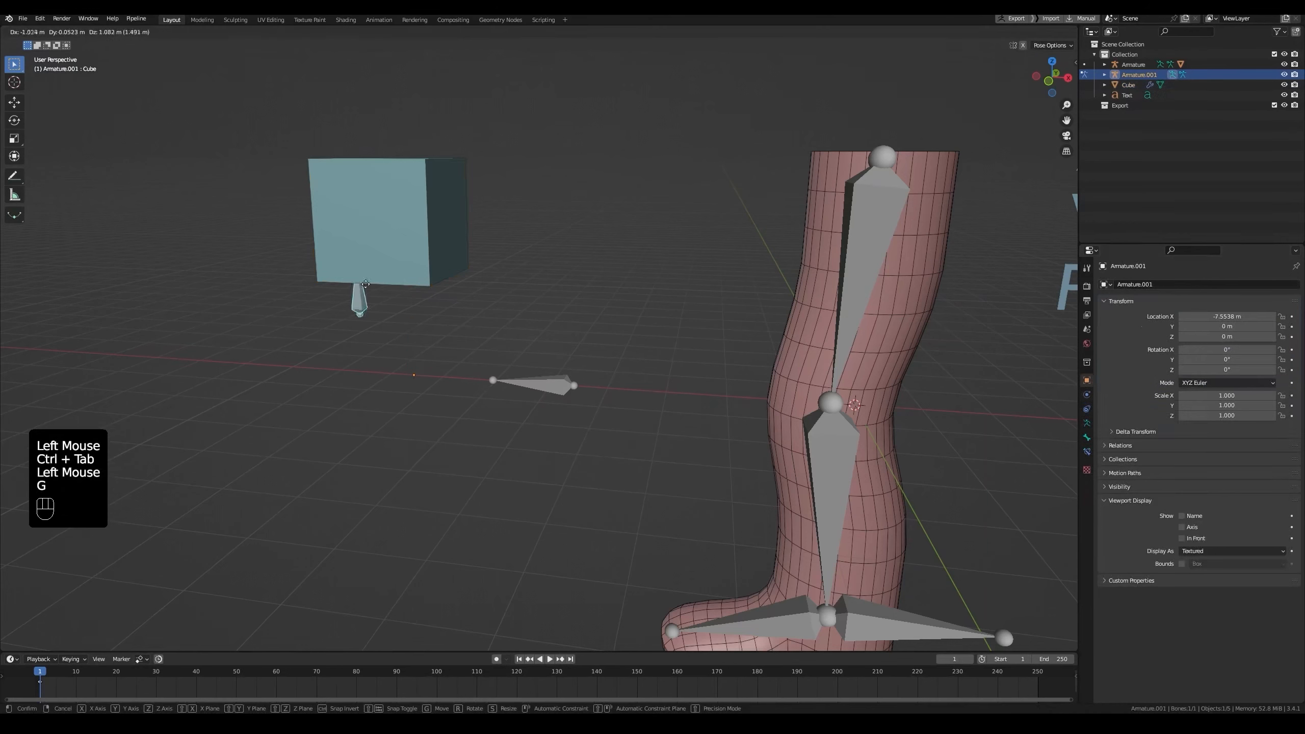
key(Escape)
key(ctrl+Tab)
Select the cube and display its vertex group list in the mesh data properties.
click(416, 253)
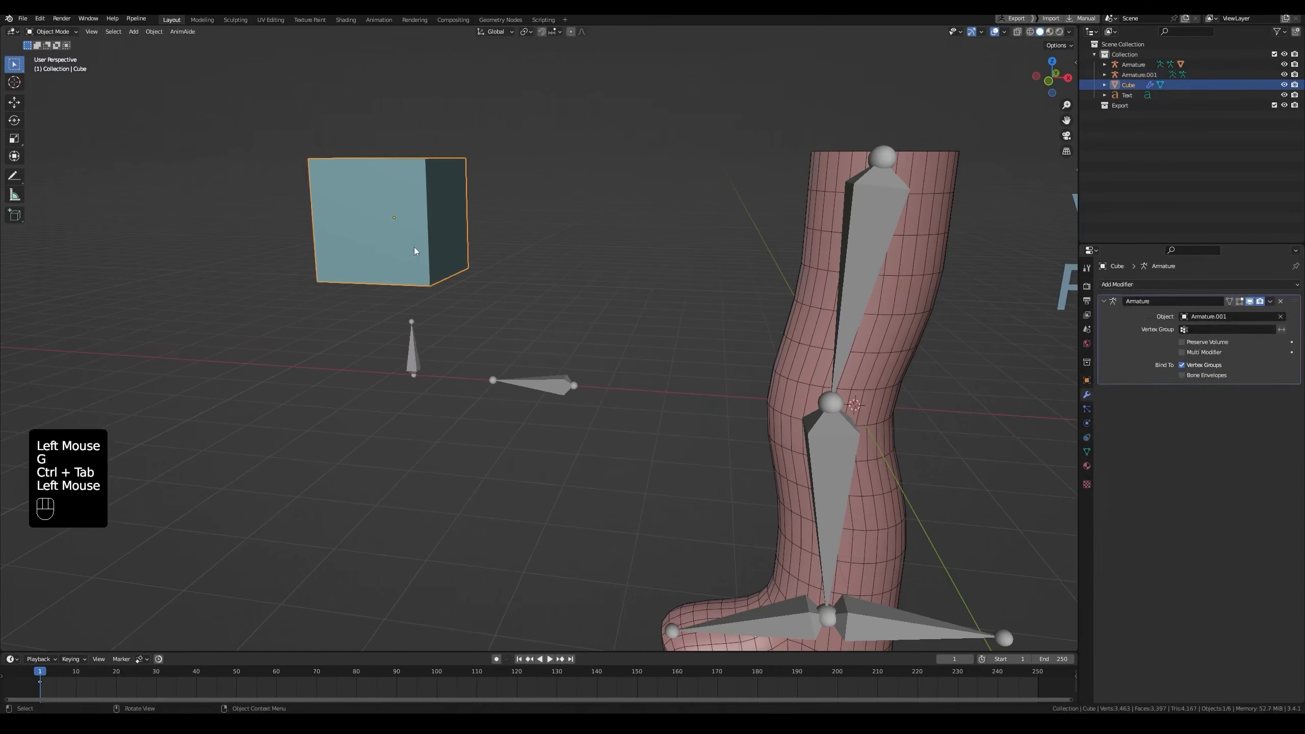
click(1087, 452)
middle_drag(530, 314, 417, 340)
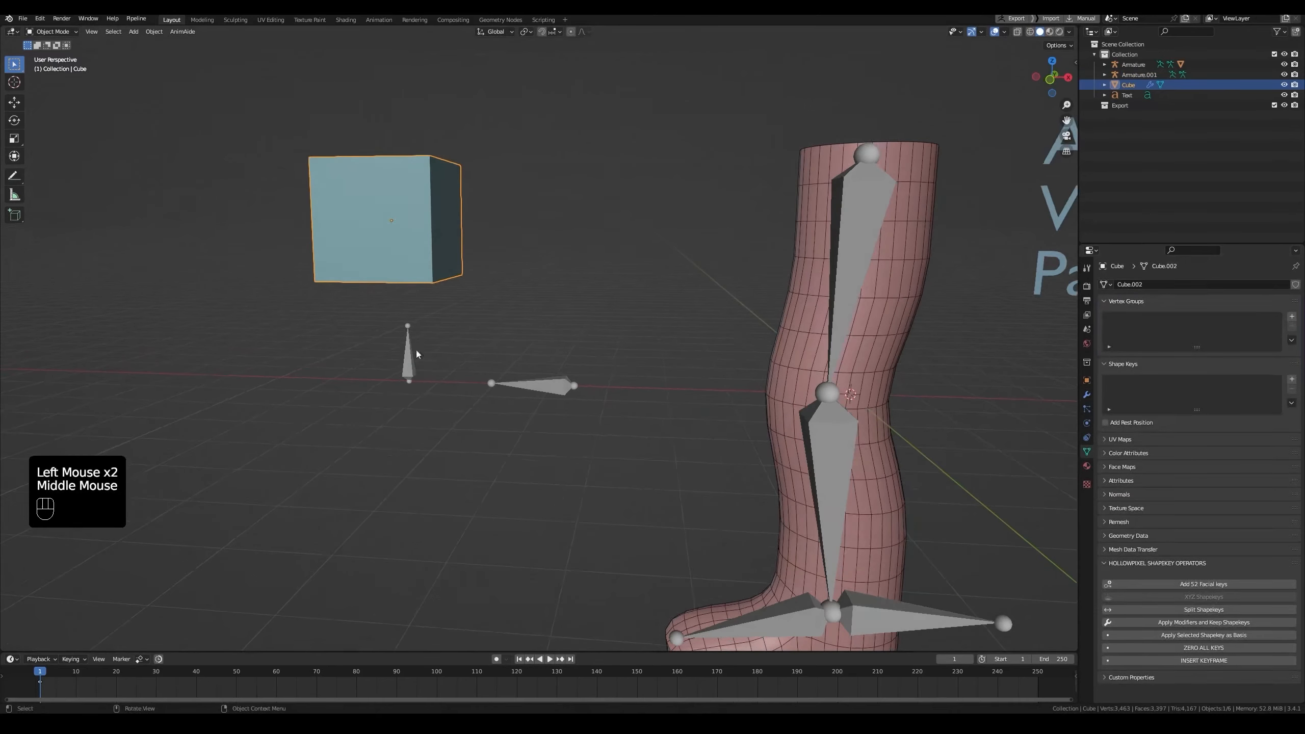
Copy the name of Armature.001's bone in Pose Mode and return to Object Mode.
click(416, 354)
click(404, 358)
key(ctrl+Tab)
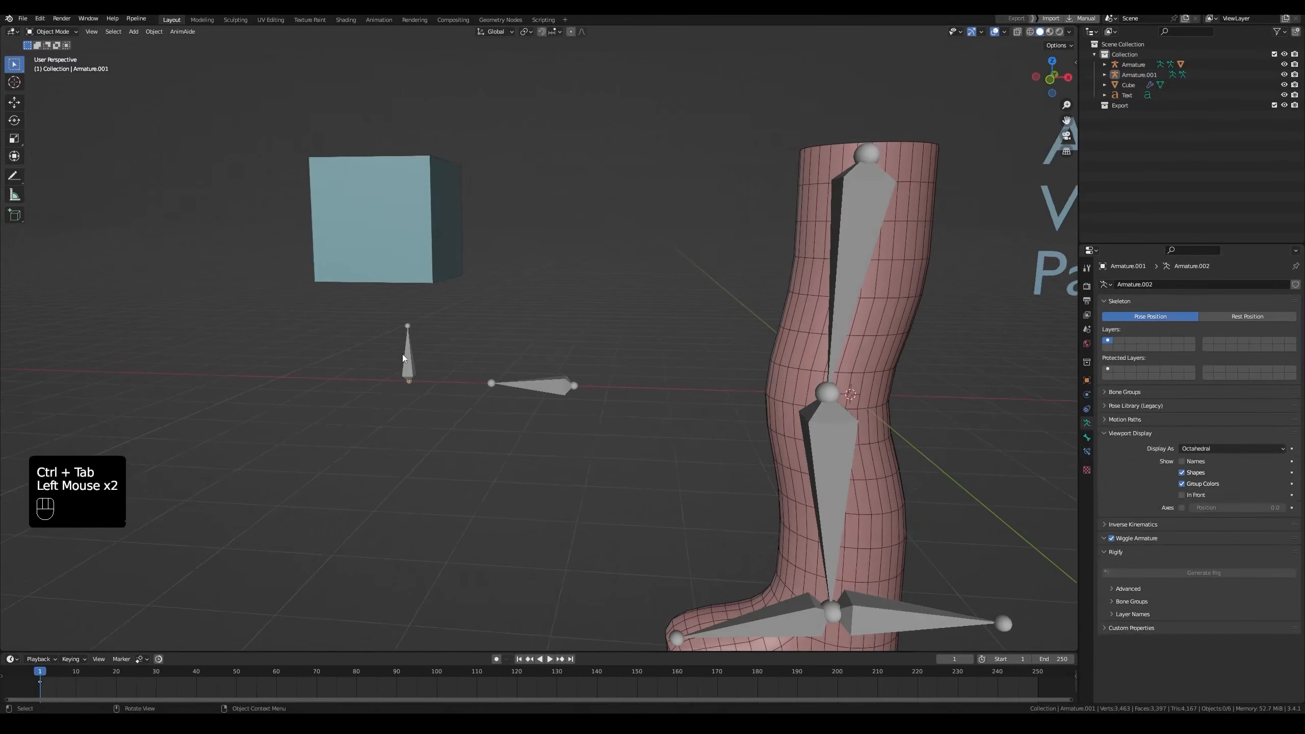
click(404, 359)
key(ctrl+Tab)
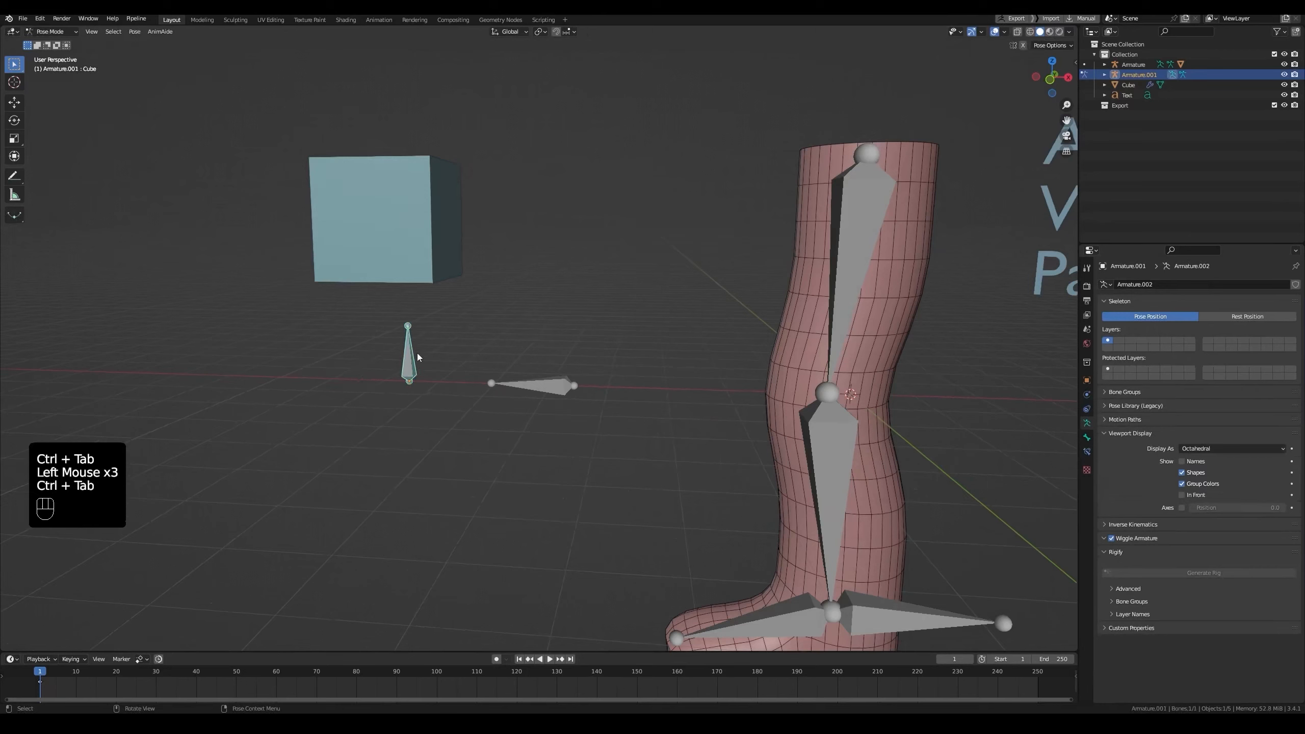
click(65, 125)
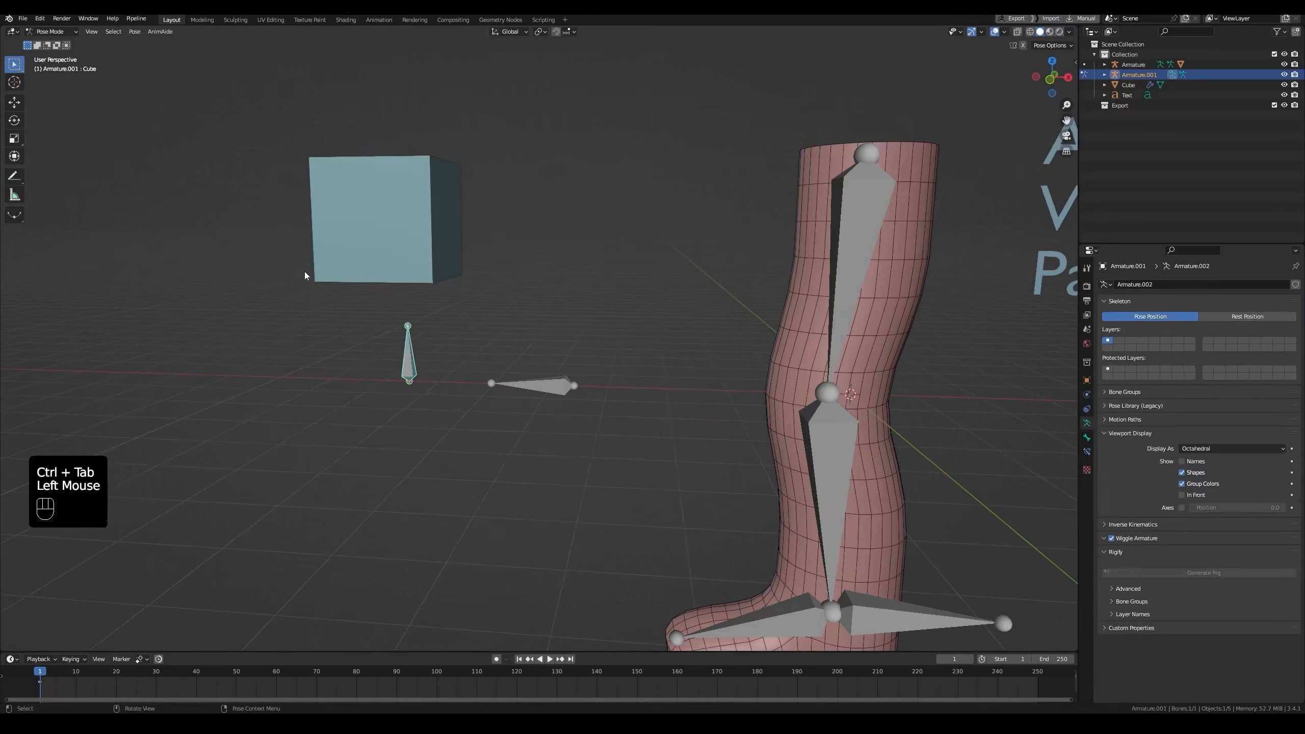
key(F2)
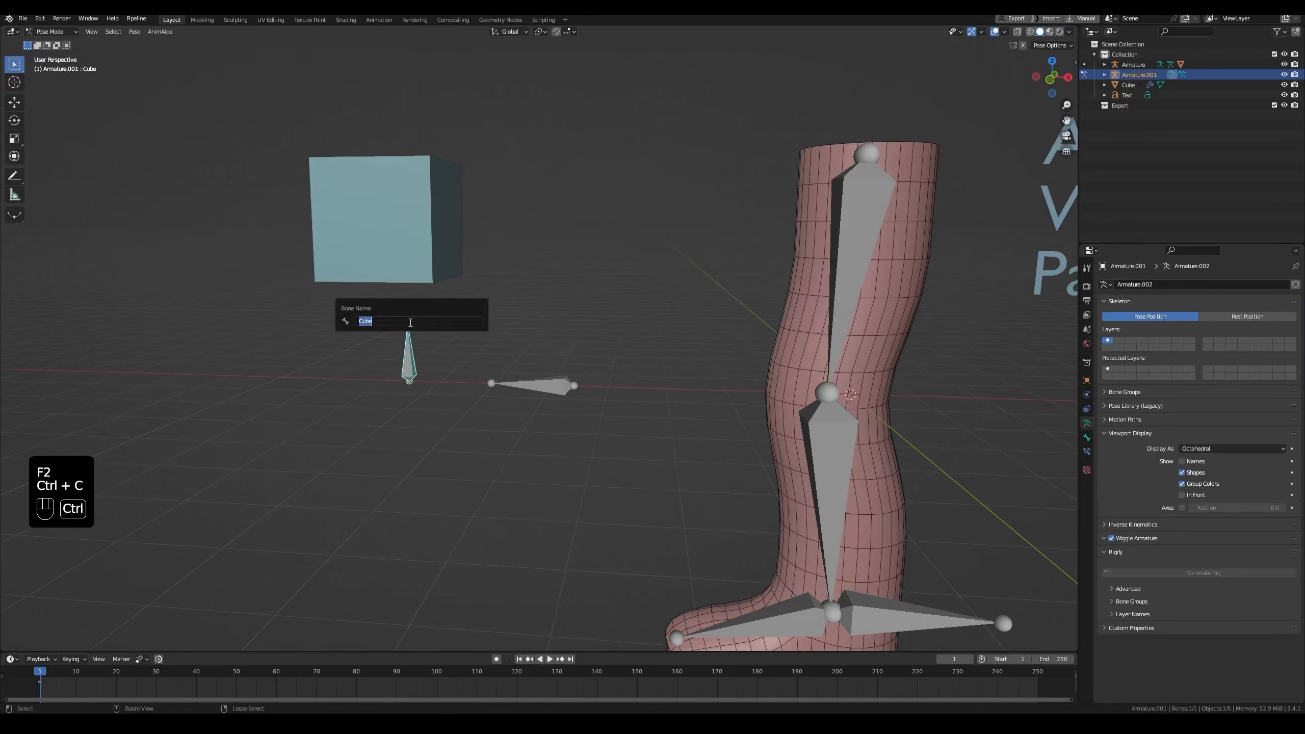
key(ctrl+c)
key(ctrl+Tab)
Add a vertex group to the cube and name it Cube to match the bone.
click(1128, 85)
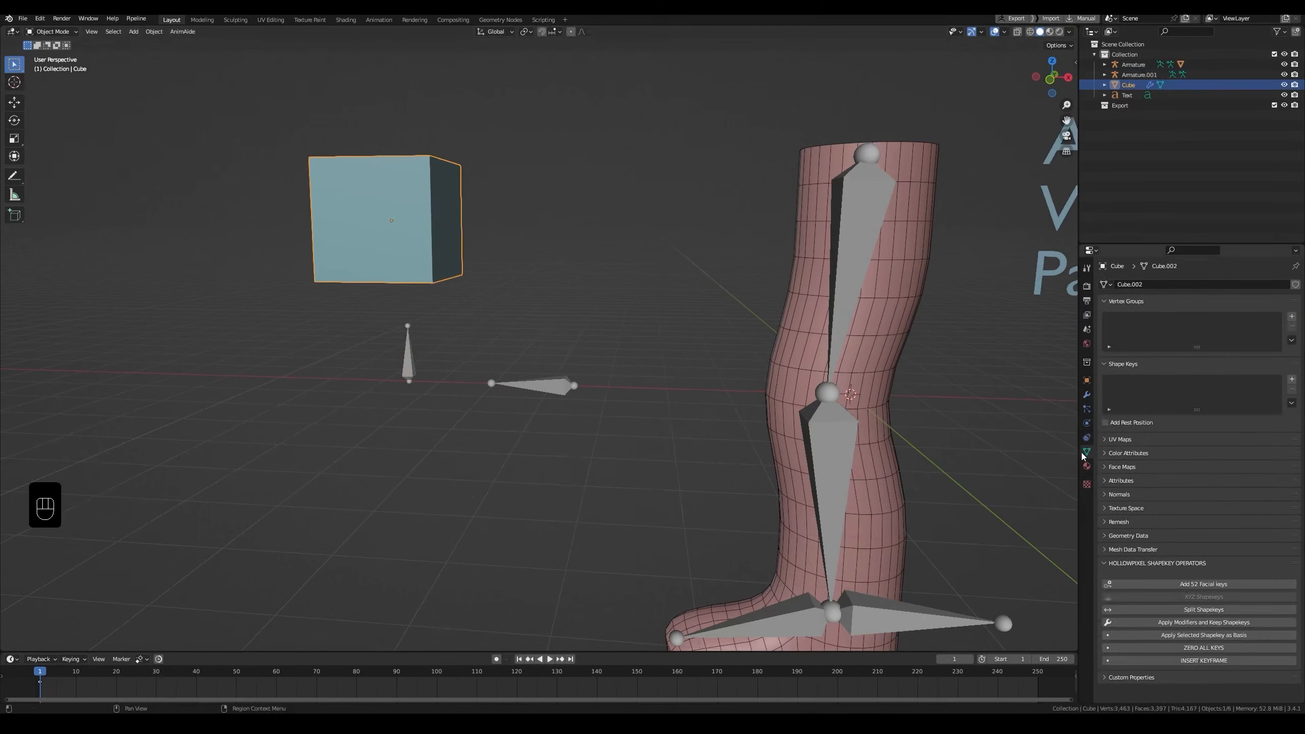
click(1292, 317)
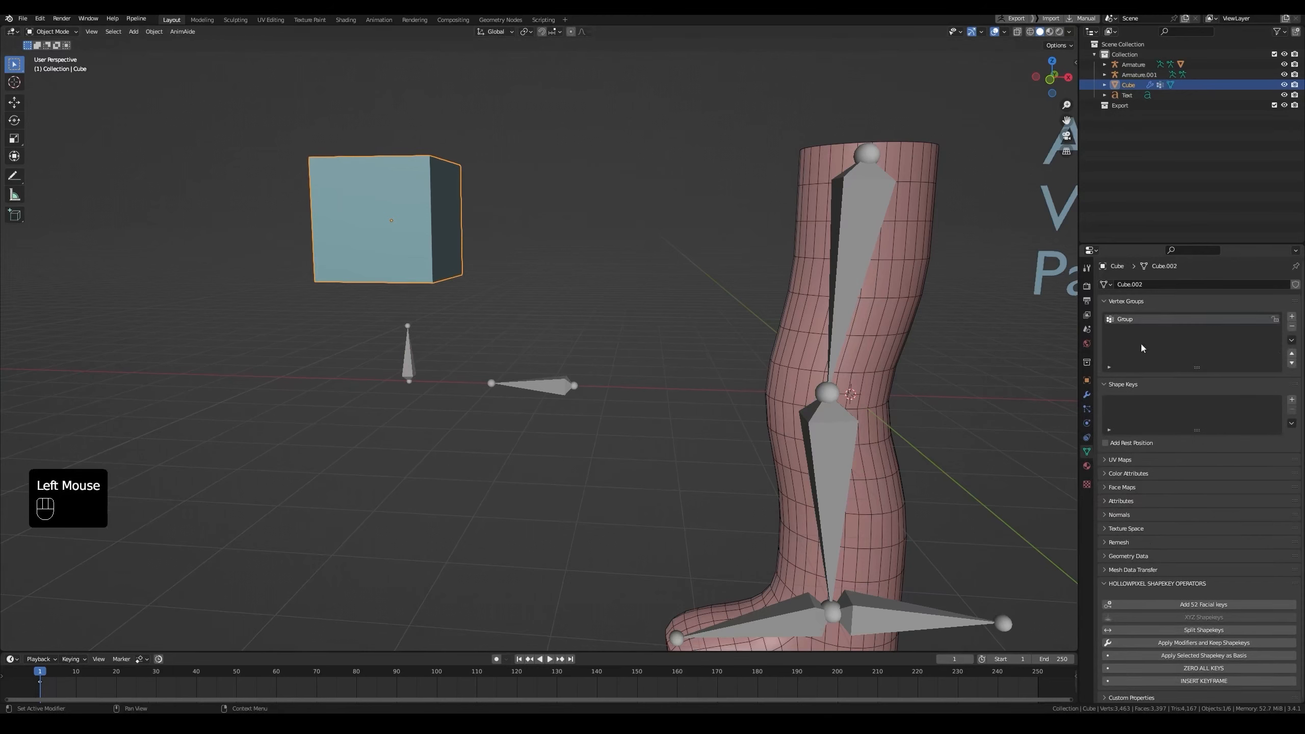
double_click(1138, 319)
text(Cube)
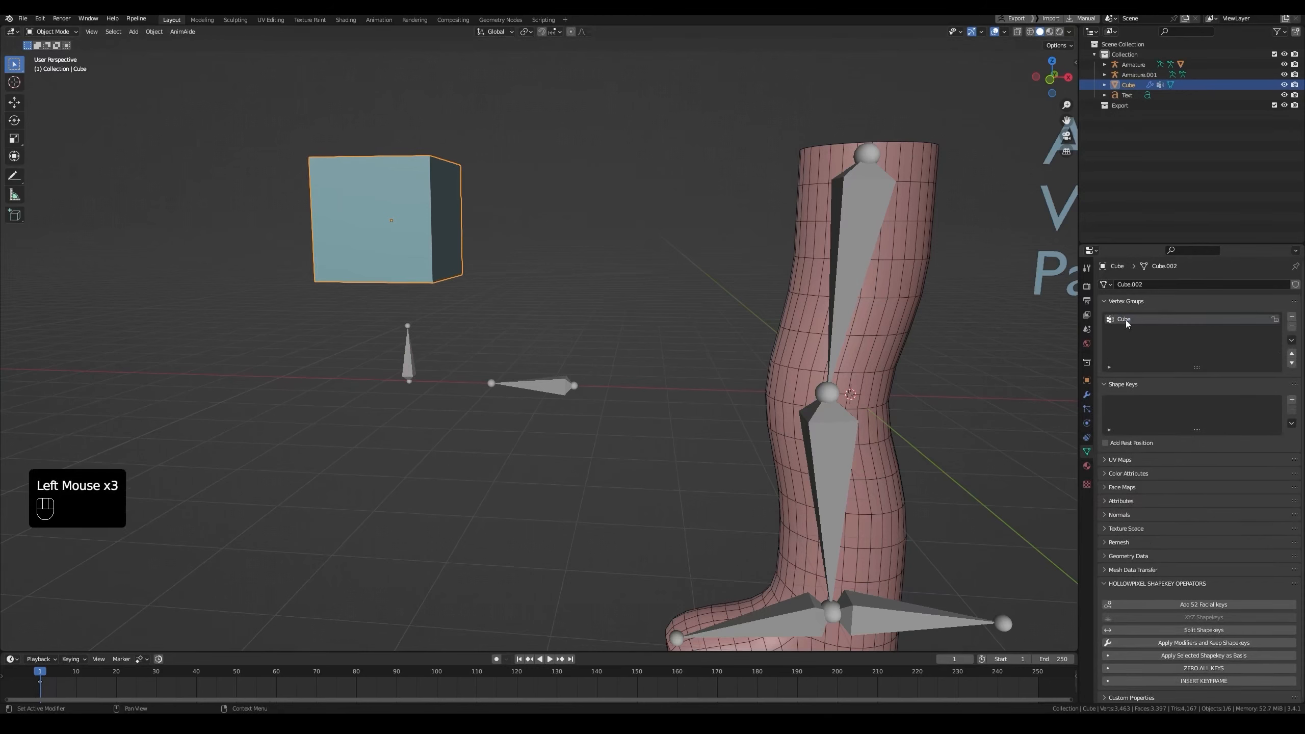
Test-move the bone in Pose Mode with the matching vertex group in place, and cancel the move.
click(409, 355)
key(ctrl+Tab)
click(409, 355)
key(g)
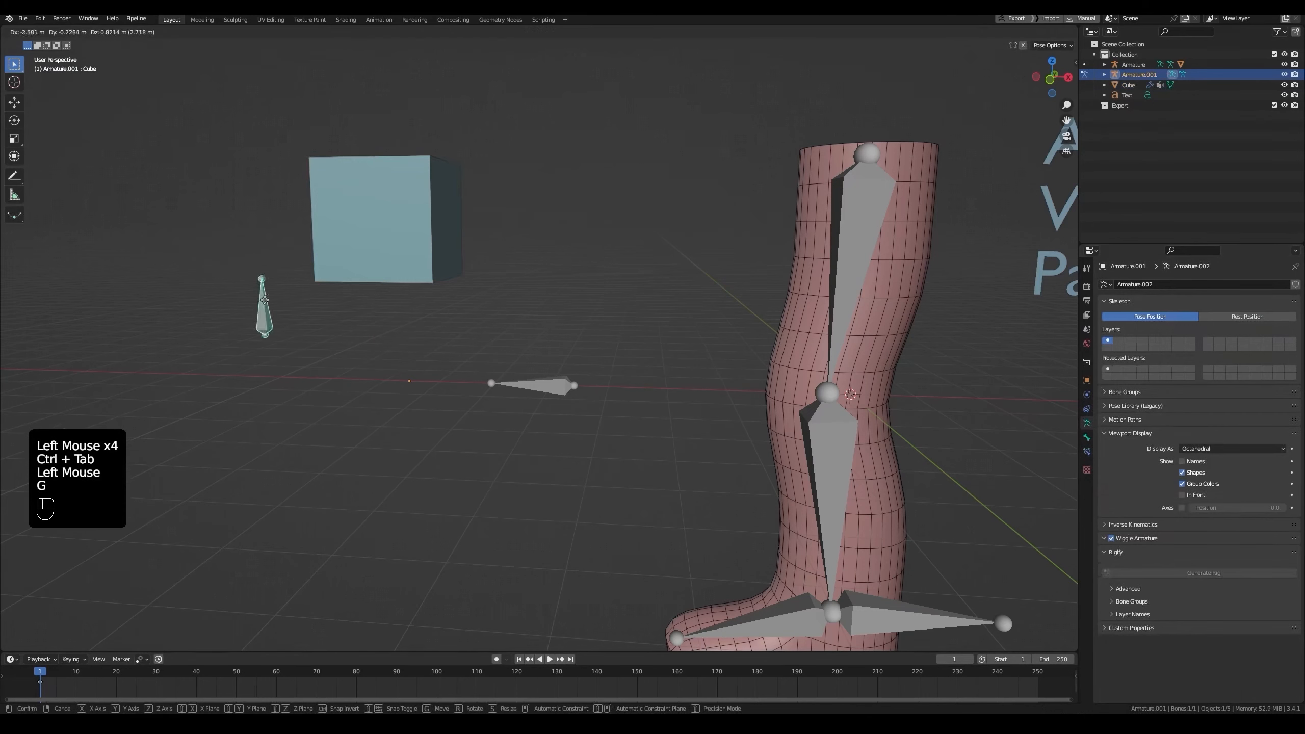
right_click(392, 323)
key(ctrl+Tab)
Assign the cube's near upper corner vertex to the Cube vertex group with a weight of 1.000 in Edit Mode.
click(370, 222)
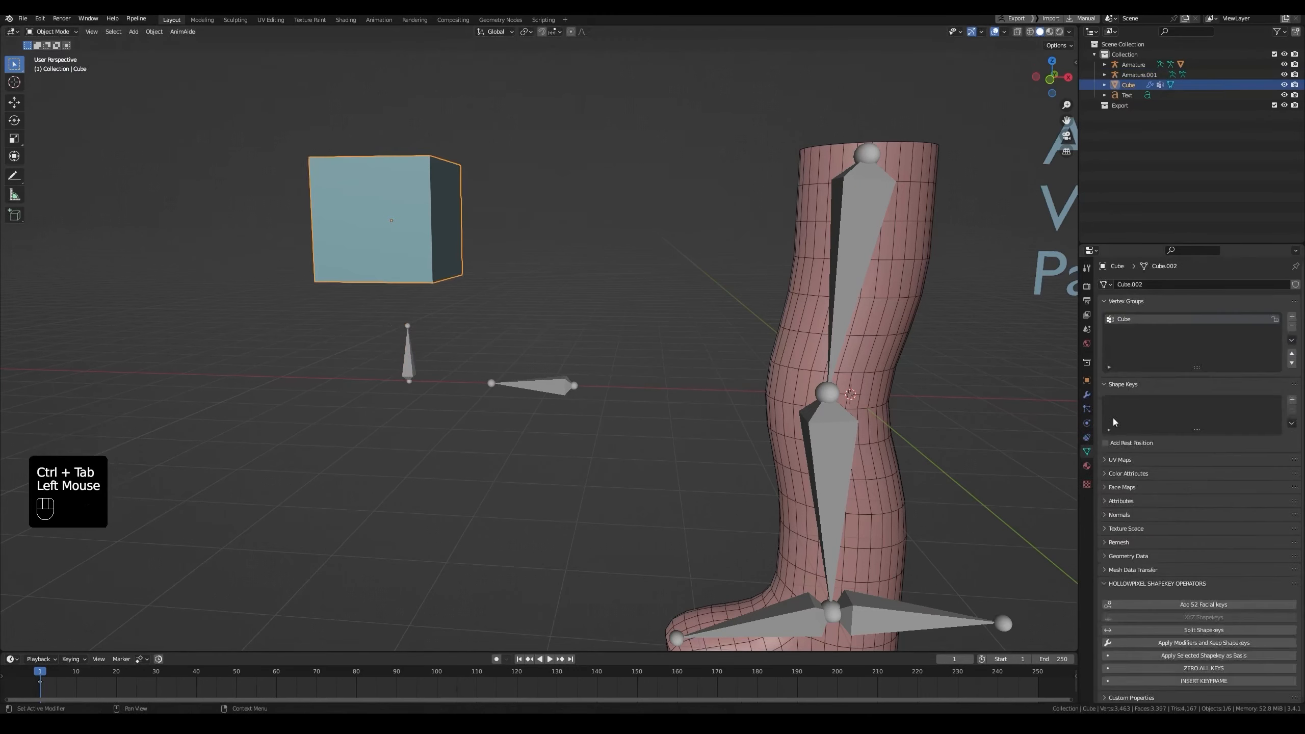
click(1087, 394)
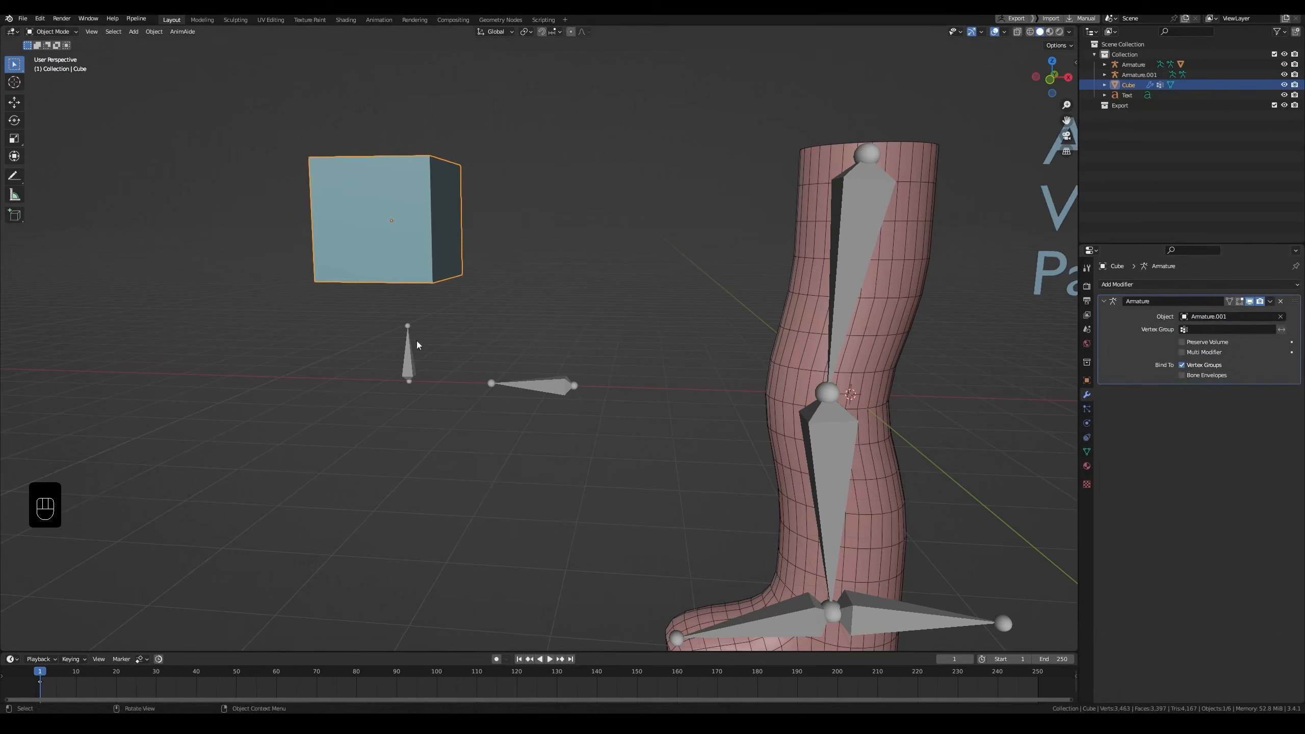
click(1086, 451)
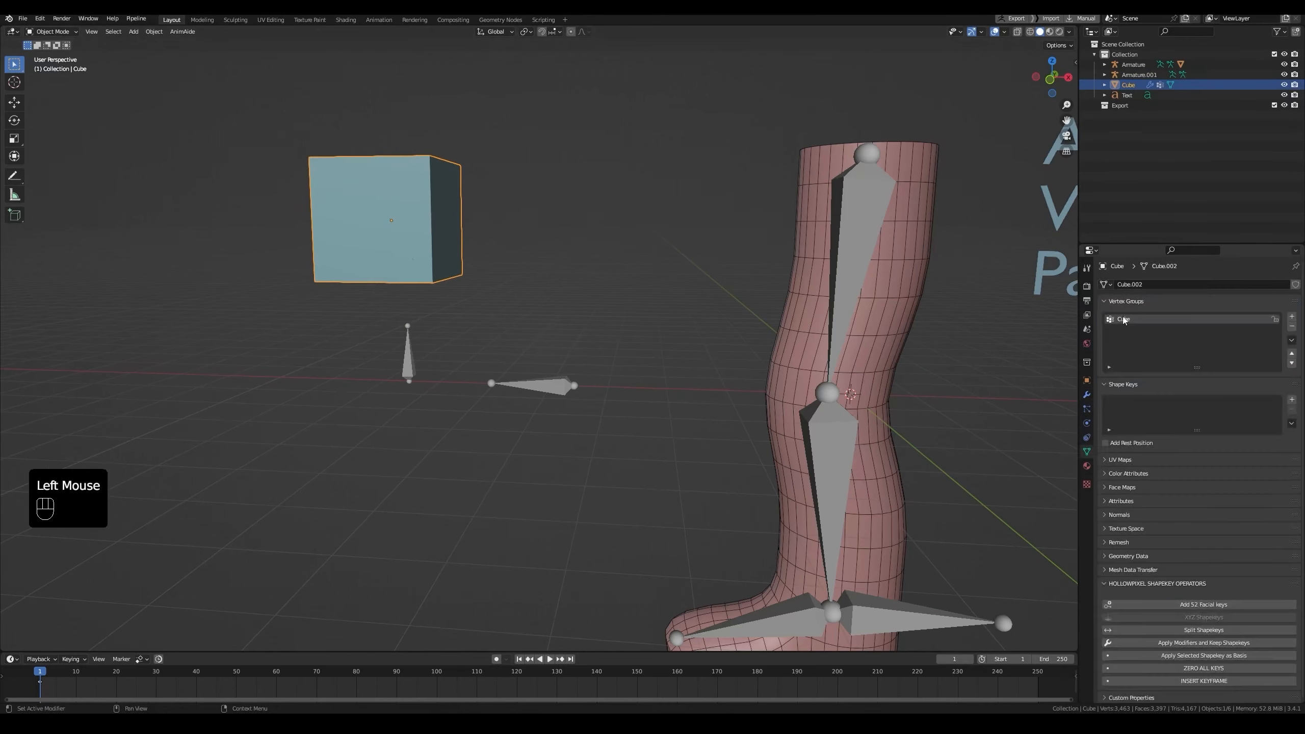
middle_drag(366, 200, 495, 223)
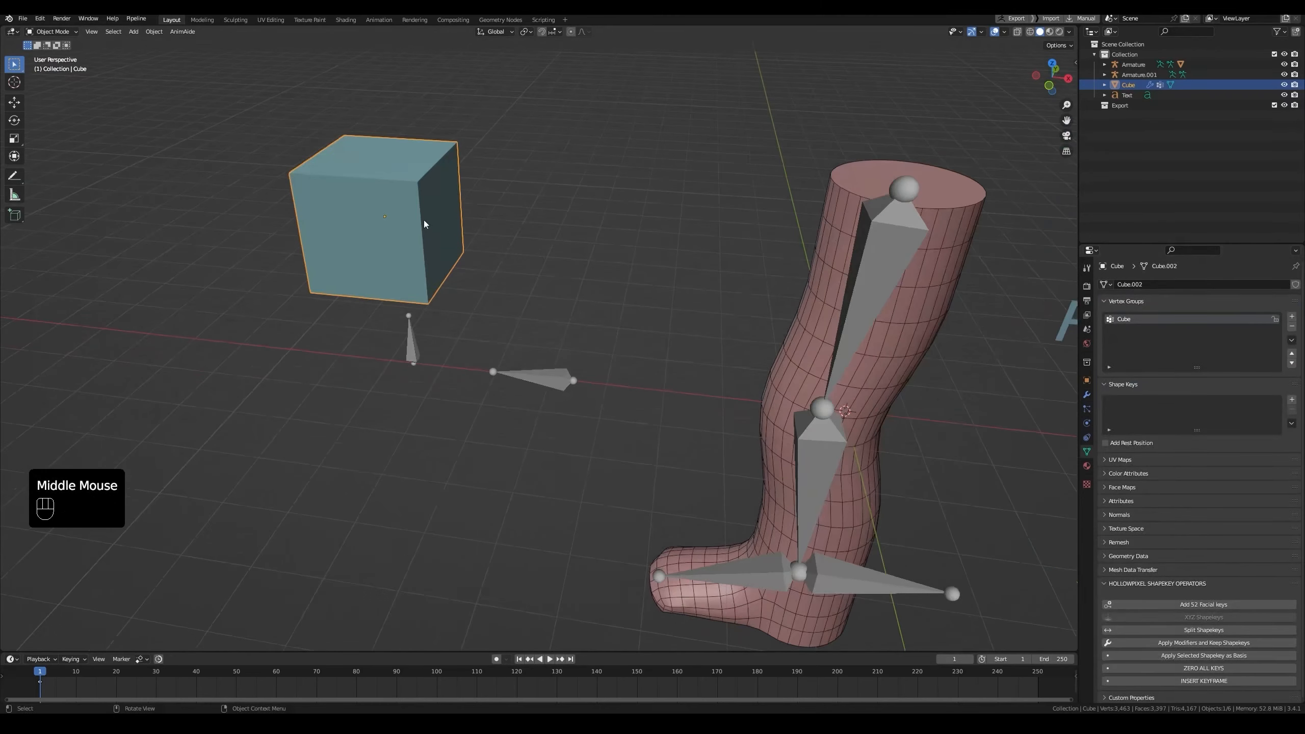
key(Tab)
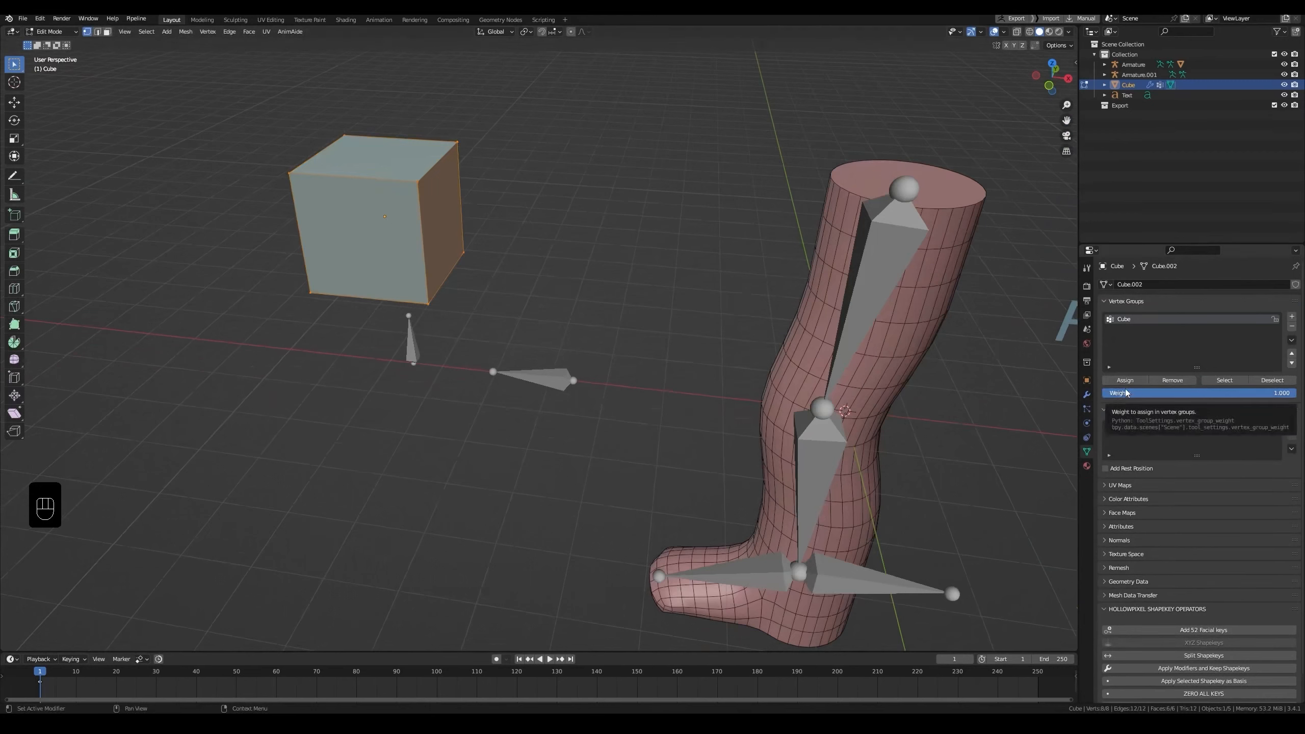
click(416, 184)
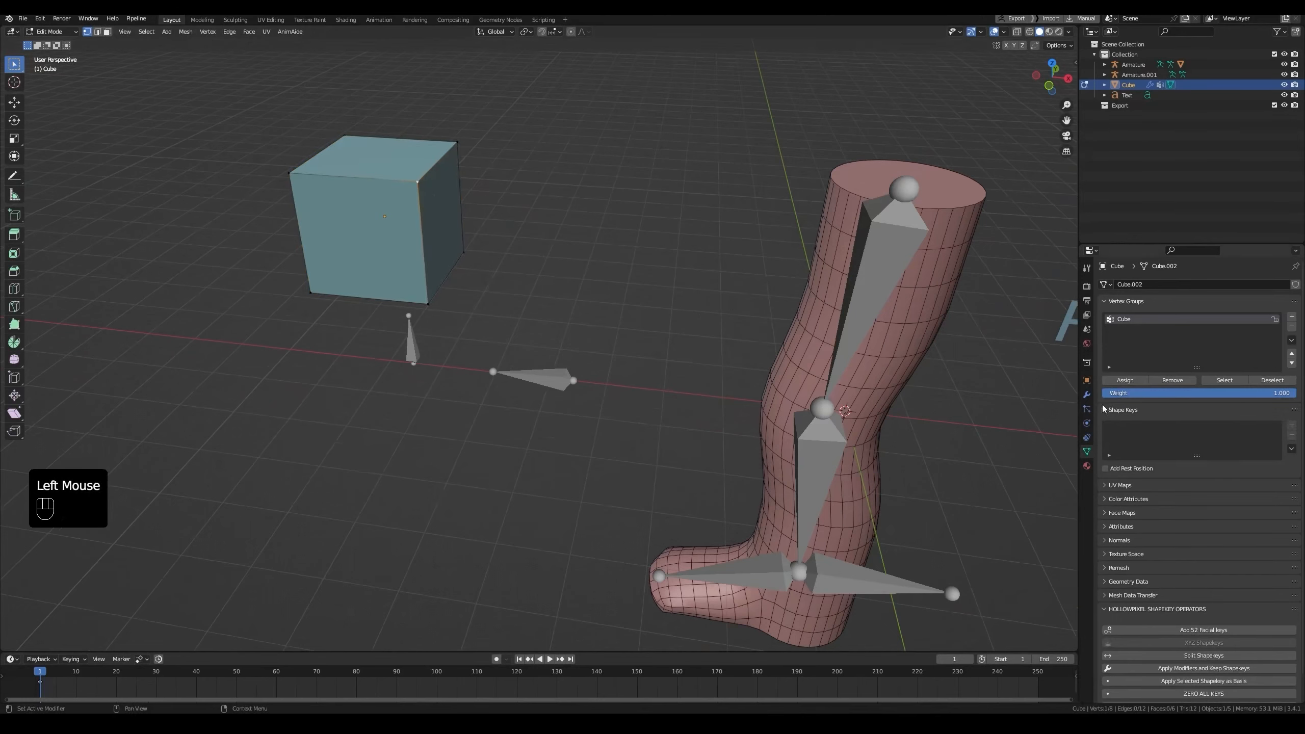
click(1122, 381)
key(Tab)
Review the Vertex Groups binding in the cube's Armature modifier against the assigned corner.
click(412, 342)
middle_drag(478, 320, 479, 301)
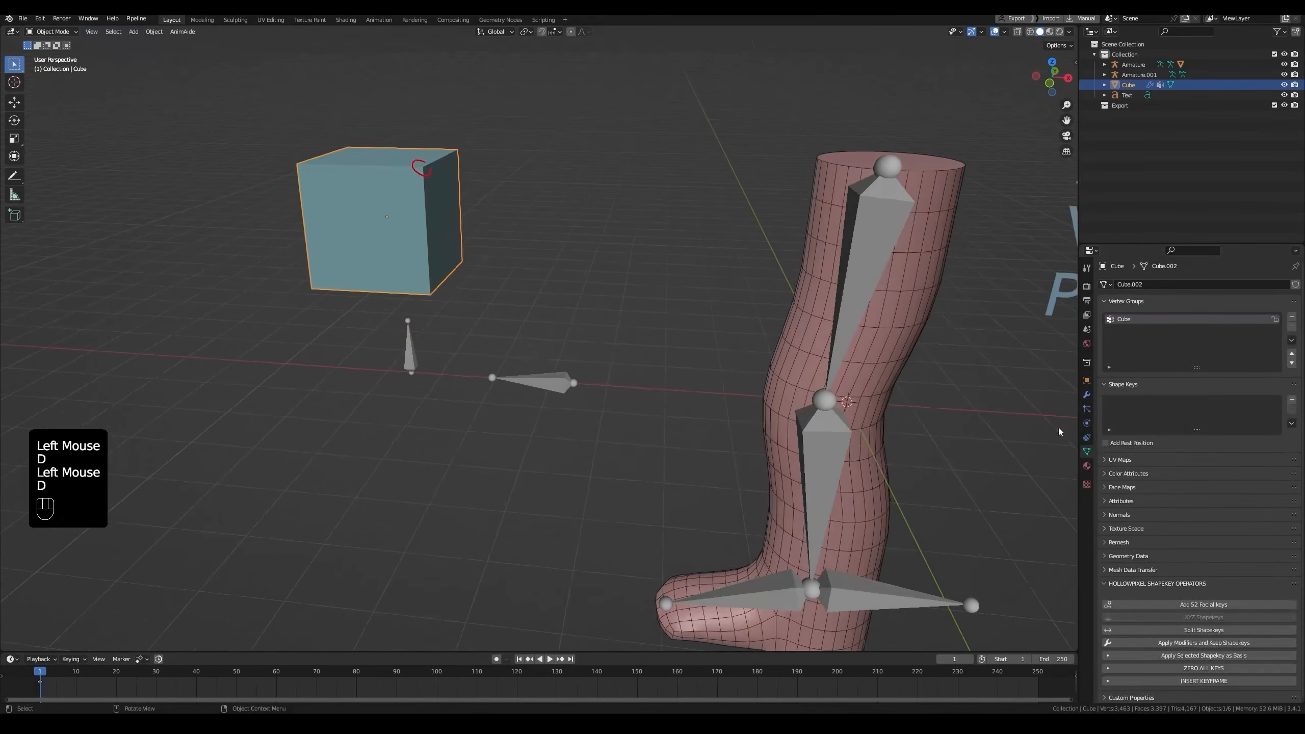
click(1087, 394)
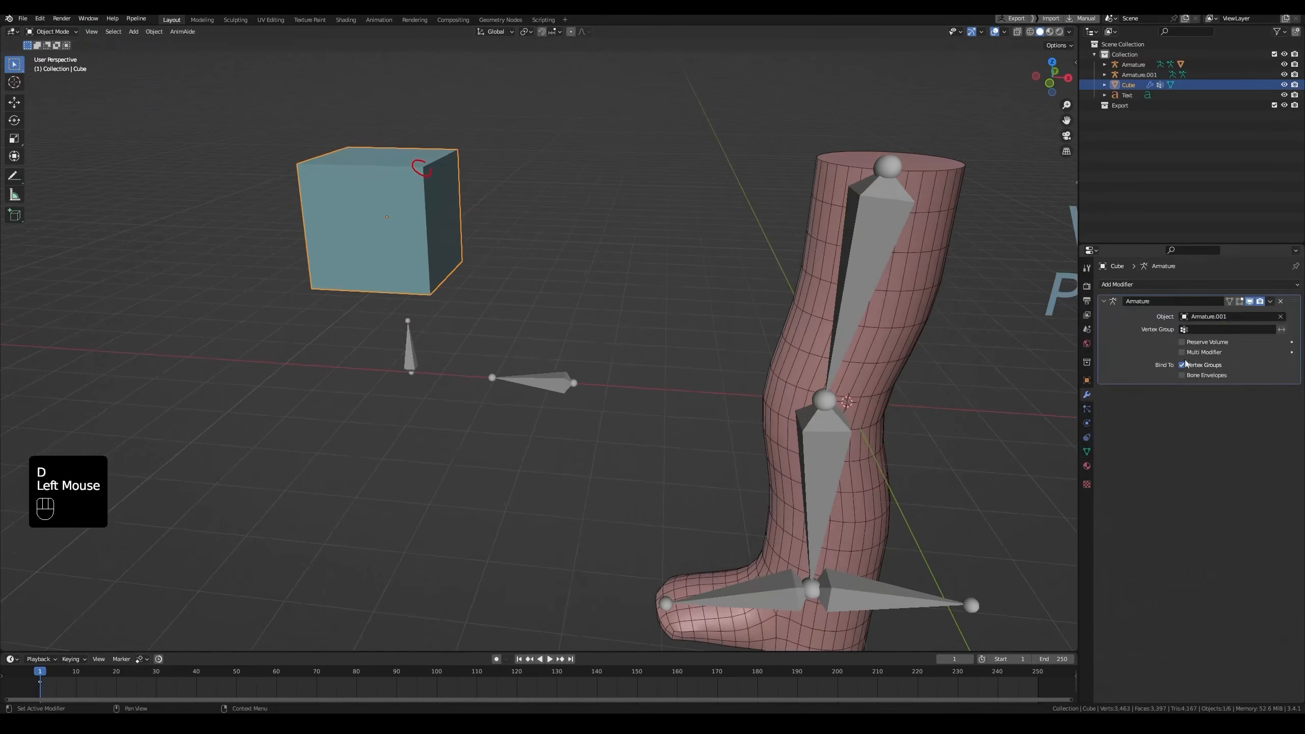
click(421, 168)
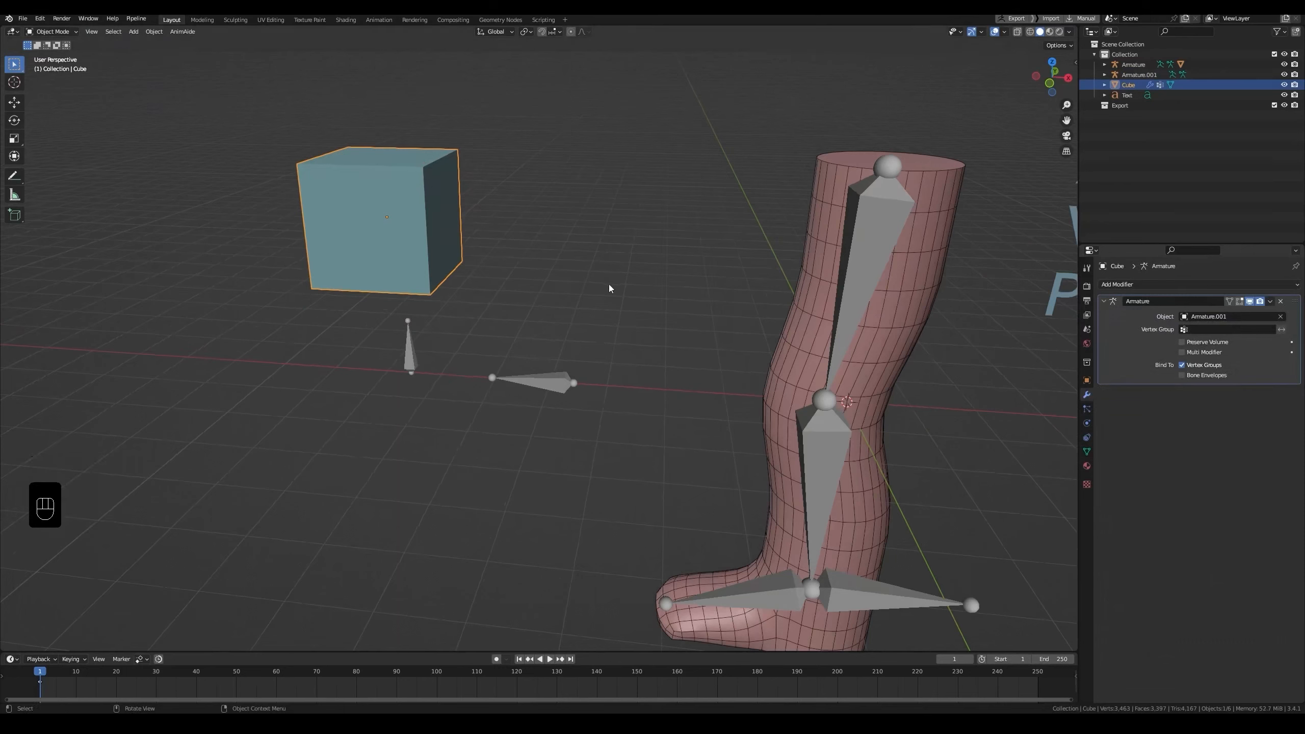
Circle the assigned corner with an annotation and test-move the bone in Pose Mode, cancelling the move and returning to Object Mode.
click(408, 358)
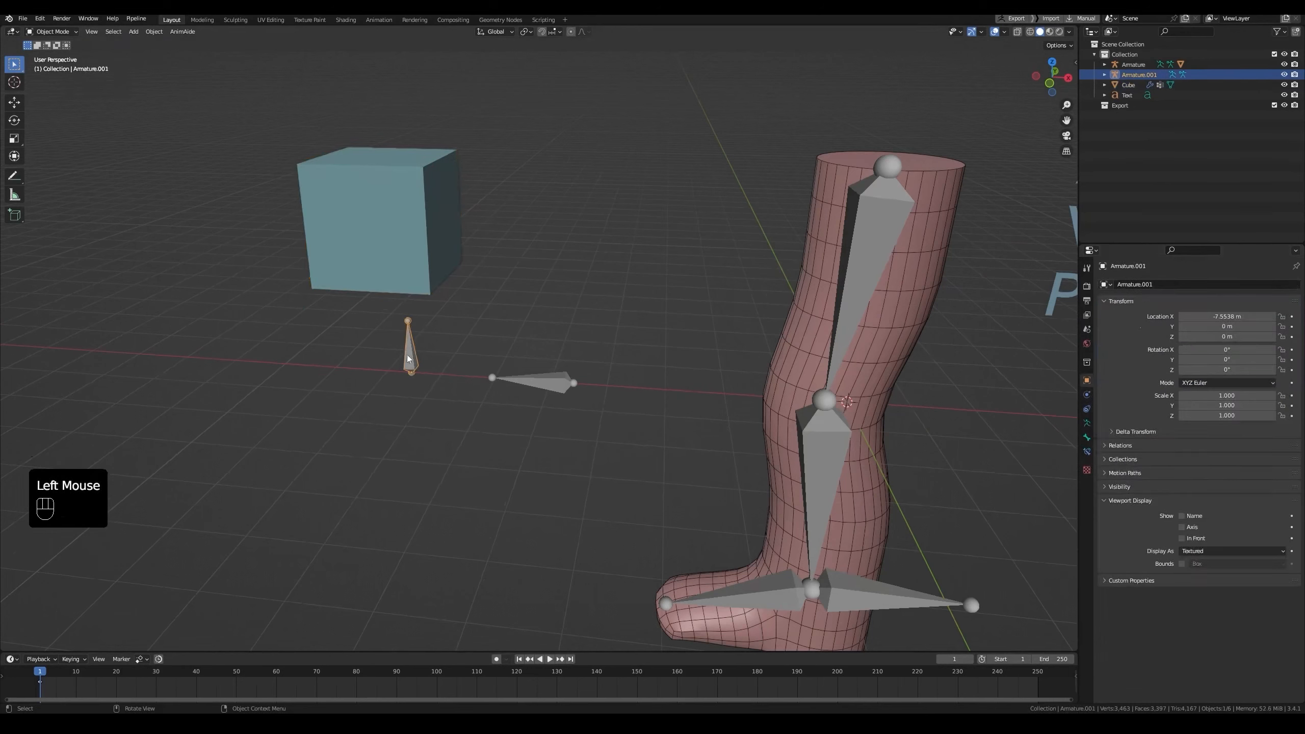
key(ctrl+Tab)
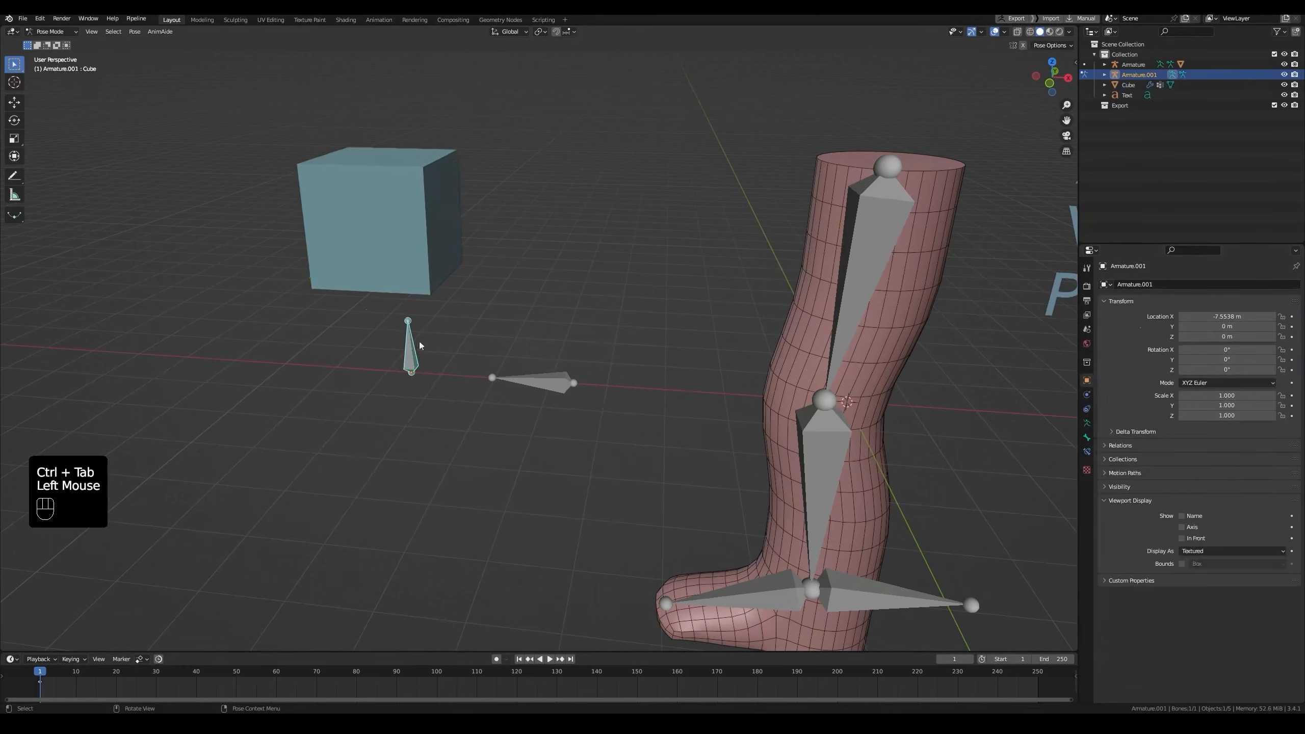
key(d)
drag(426, 166, 422, 163)
key(d)
key(d)
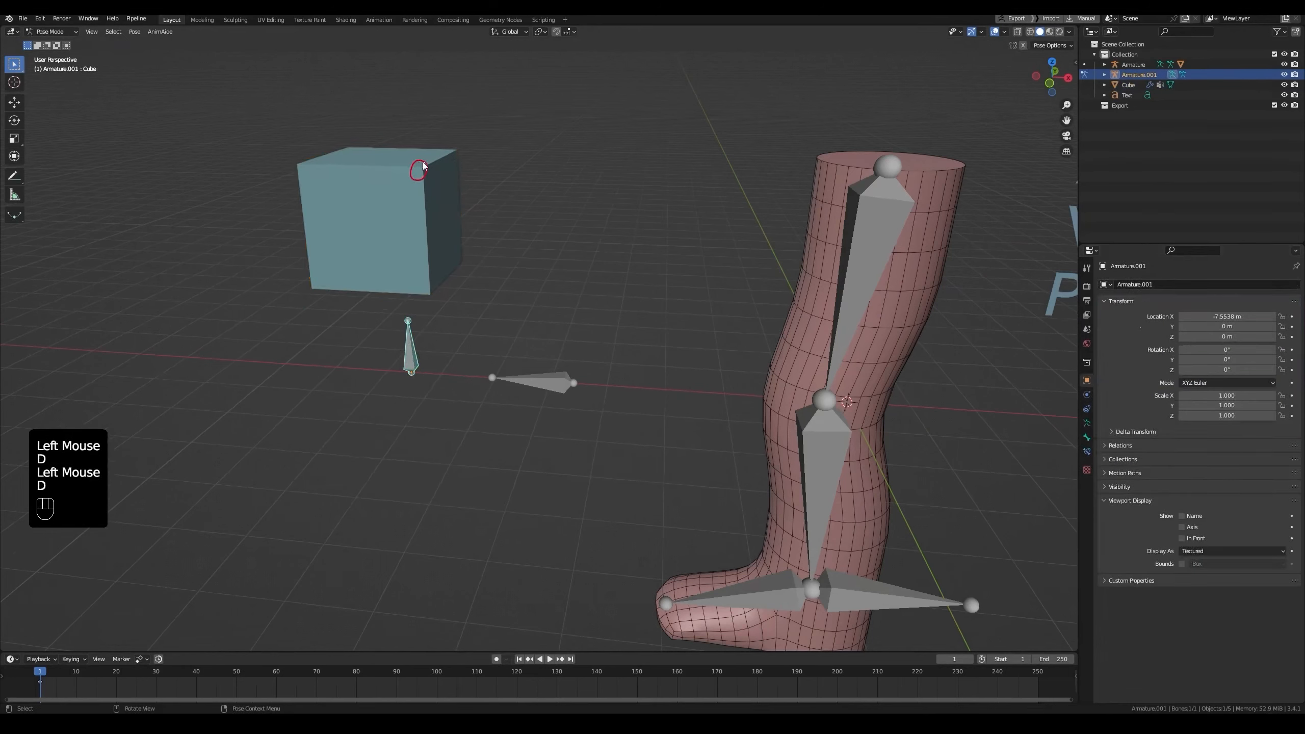
key(g)
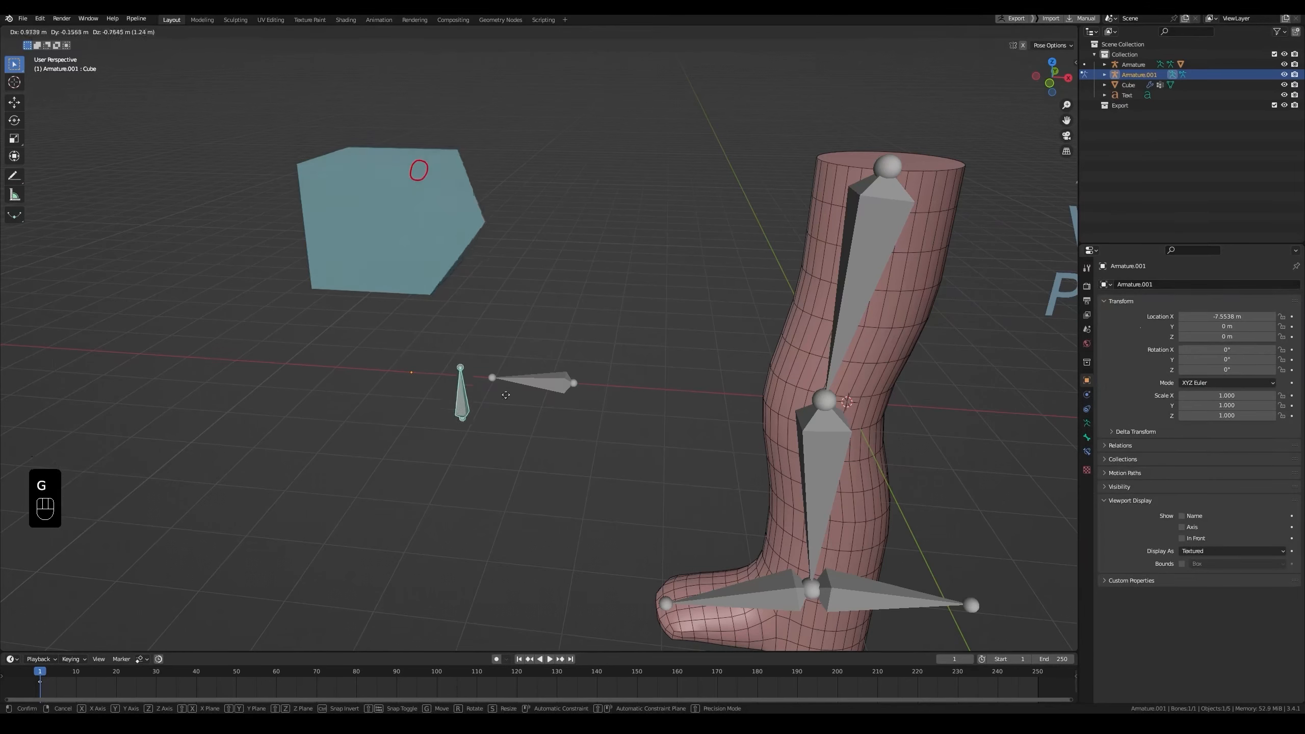
right_click(378, 282)
middle_drag(373, 273, 374, 273)
key(ctrl+Tab)
Select Armature.001 together with the cube as the active object and switch to Weight Paint mode.
click(373, 274)
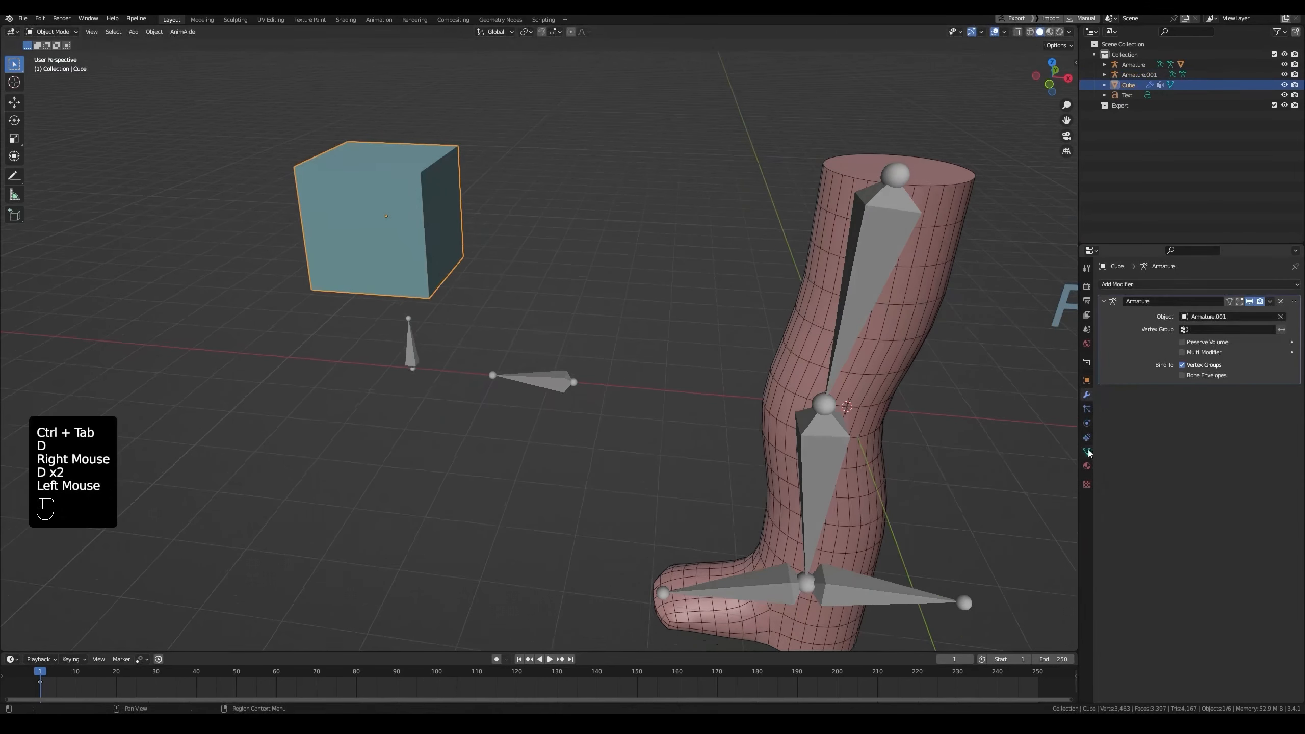
click(1087, 451)
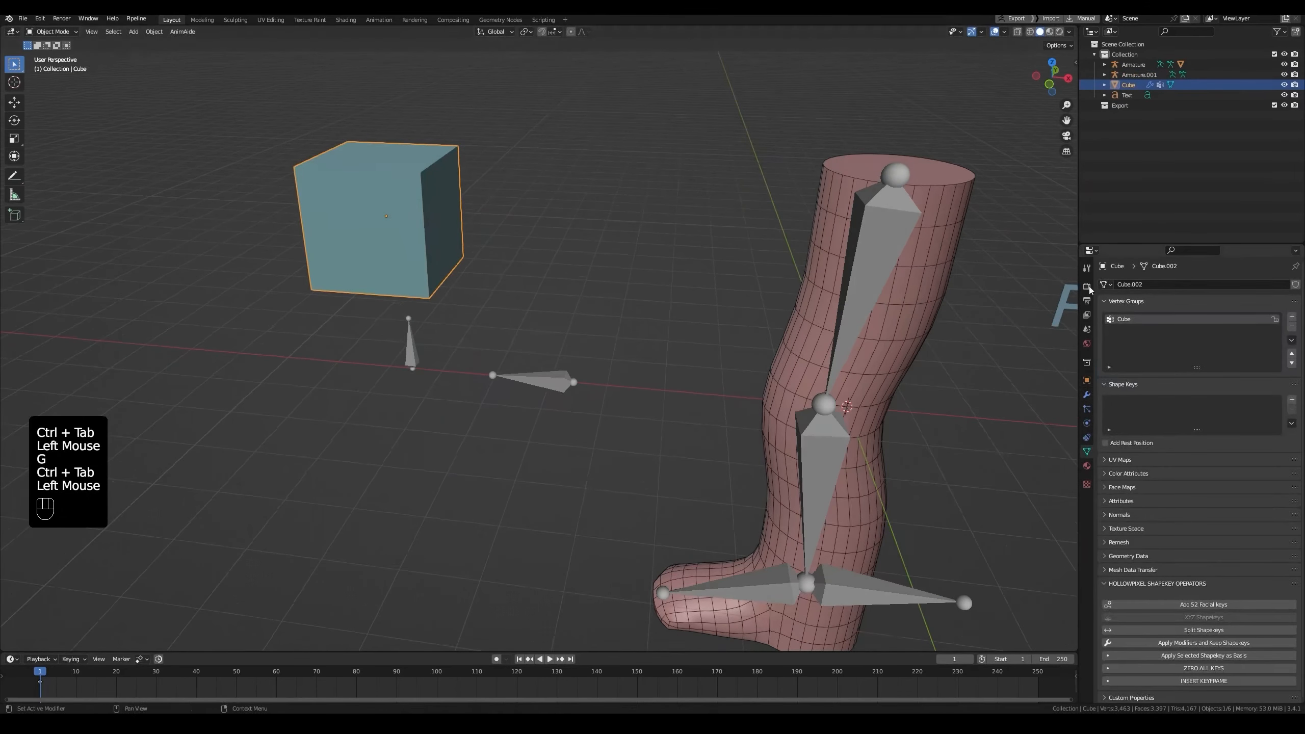
click(409, 345)
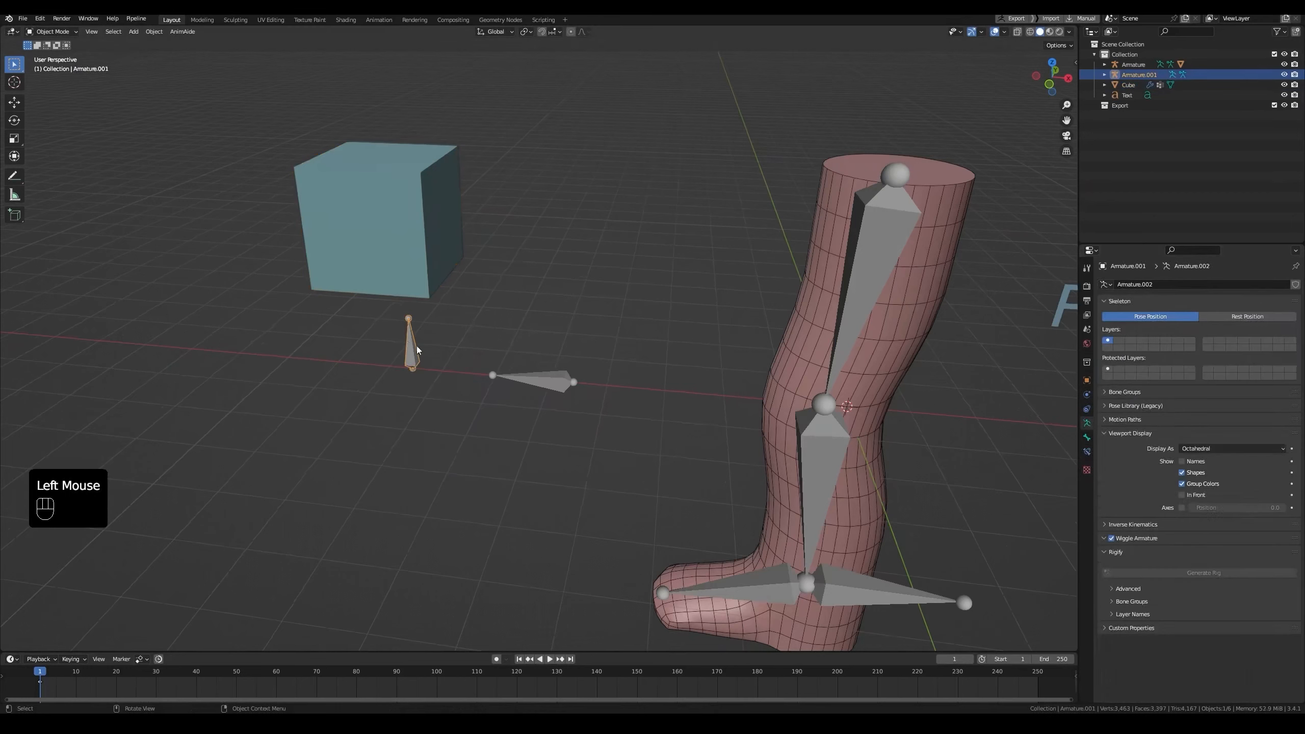
shift+click(409, 240)
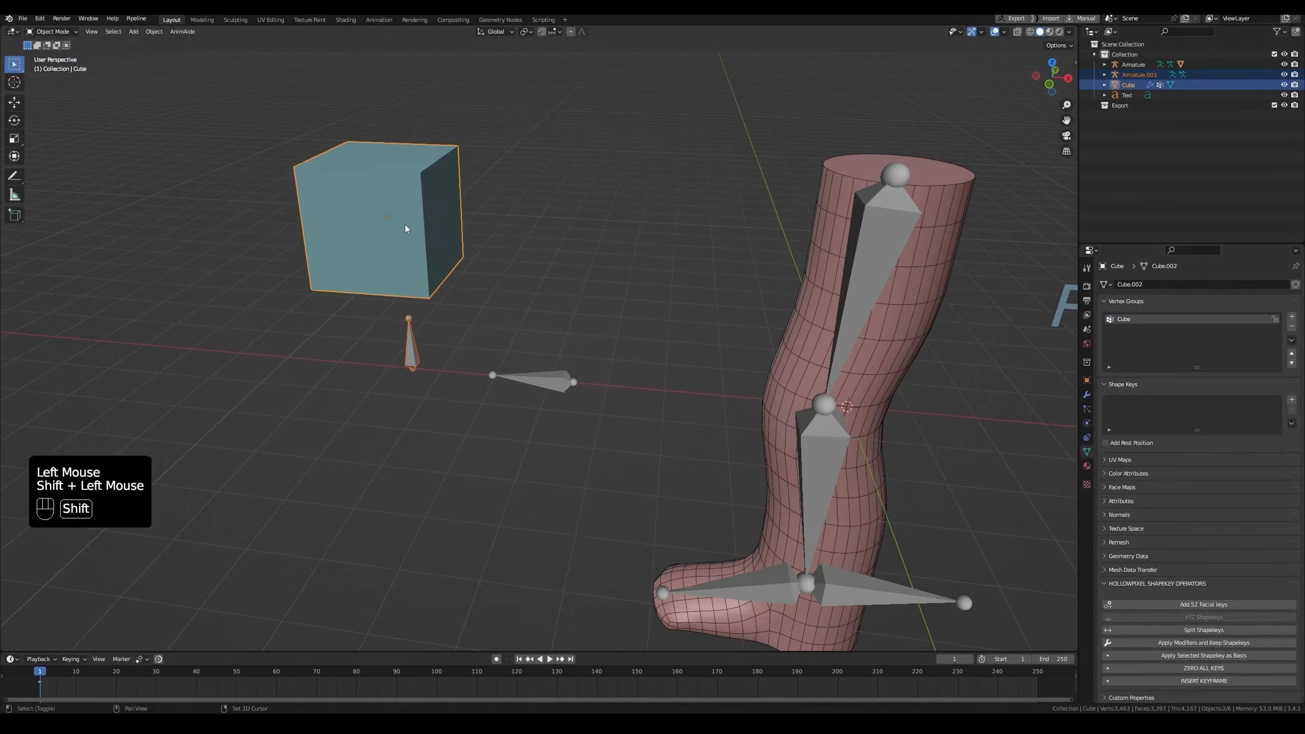
click(52, 32)
click(52, 87)
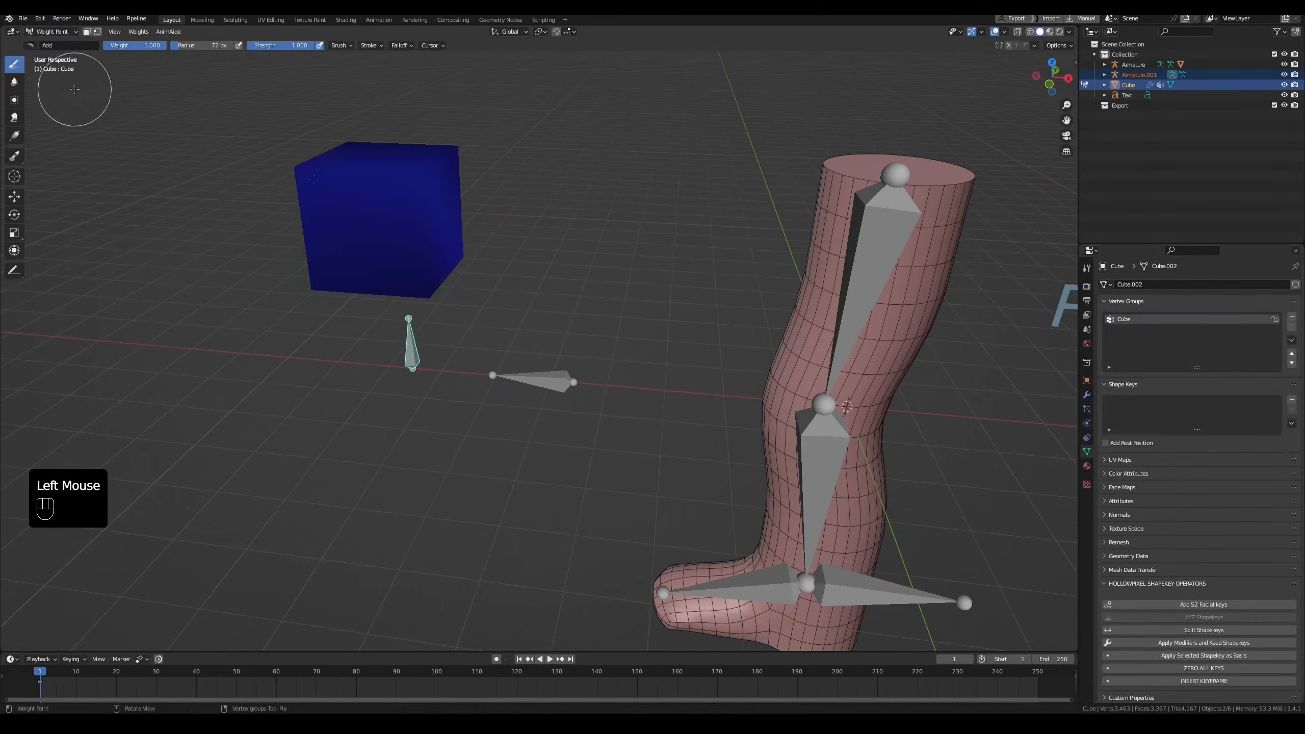
shift+middle_drag(410, 256, 462, 278)
mouse_move(463, 277)
middle_down()
mouse_move(495, 283)
mouse_move(448, 247)
middle_up()
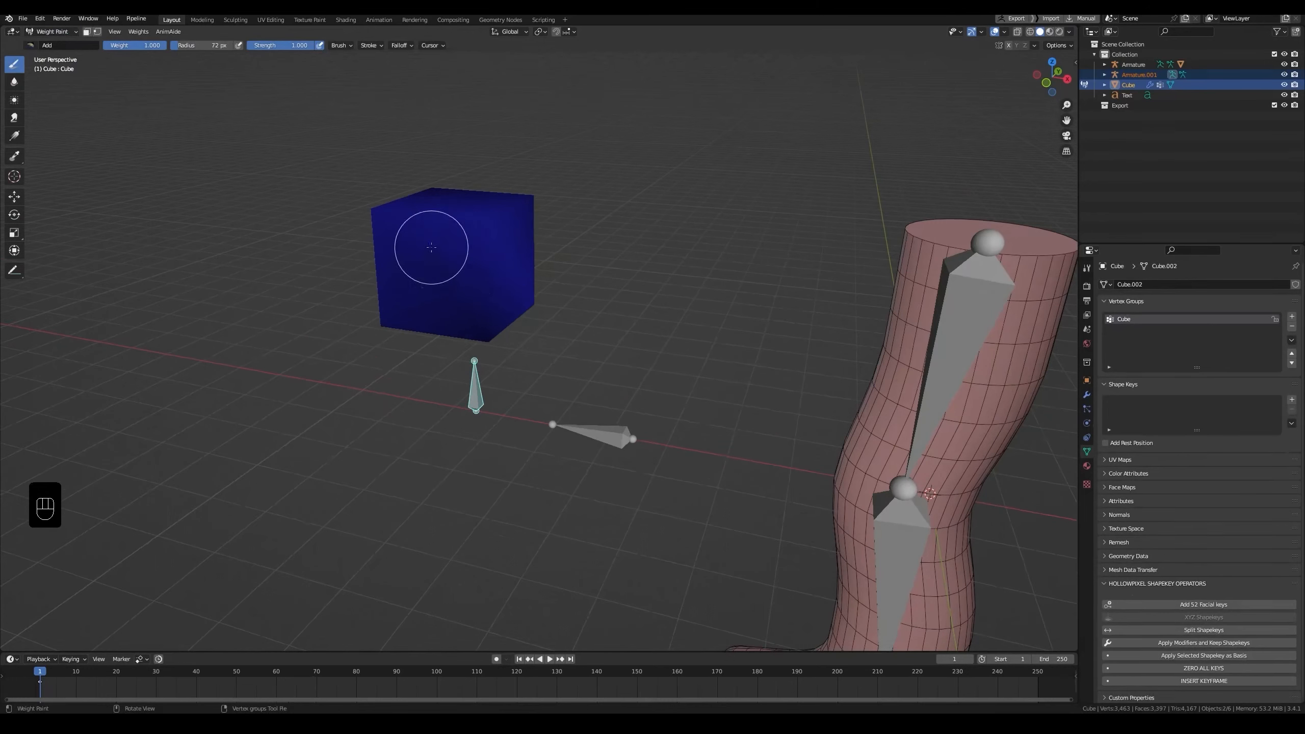
click(31, 46)
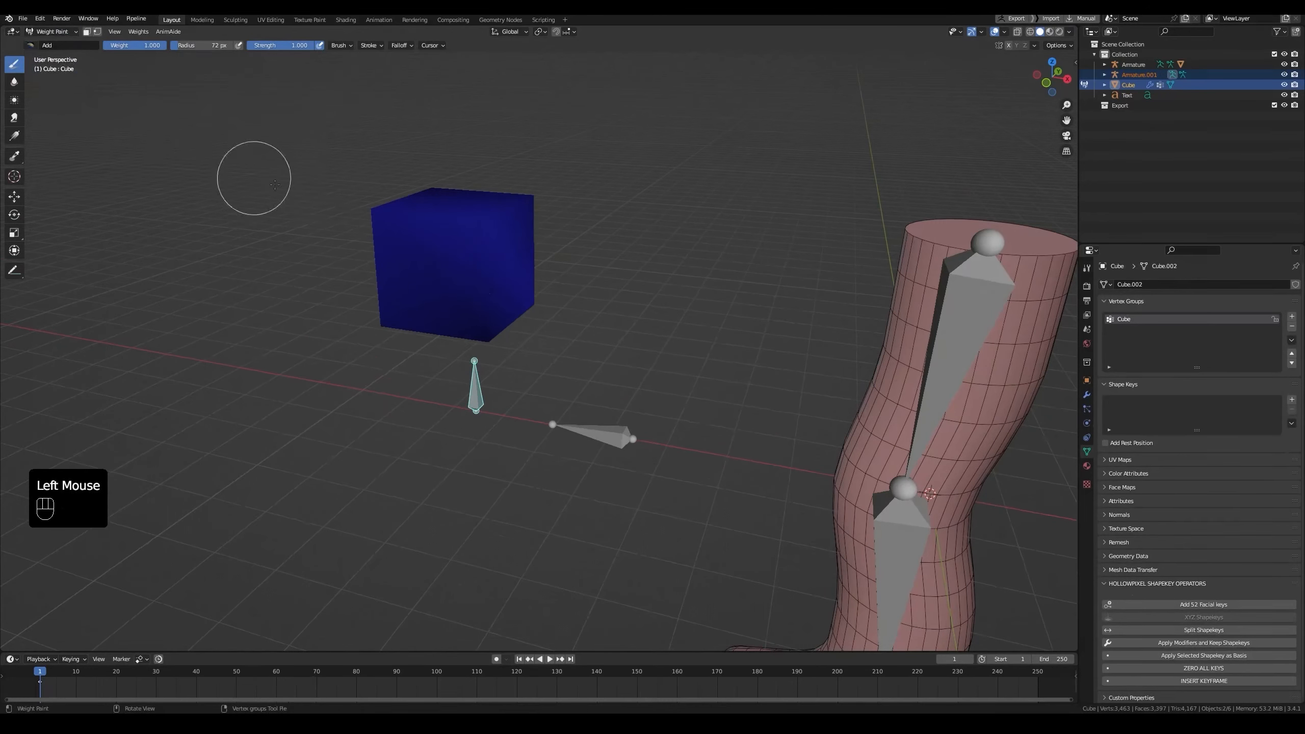
Display the scene in wireframe and paint the cube's near upper corner with the Add brush at weight 1.000.
middle_drag(254, 175, 169, 103)
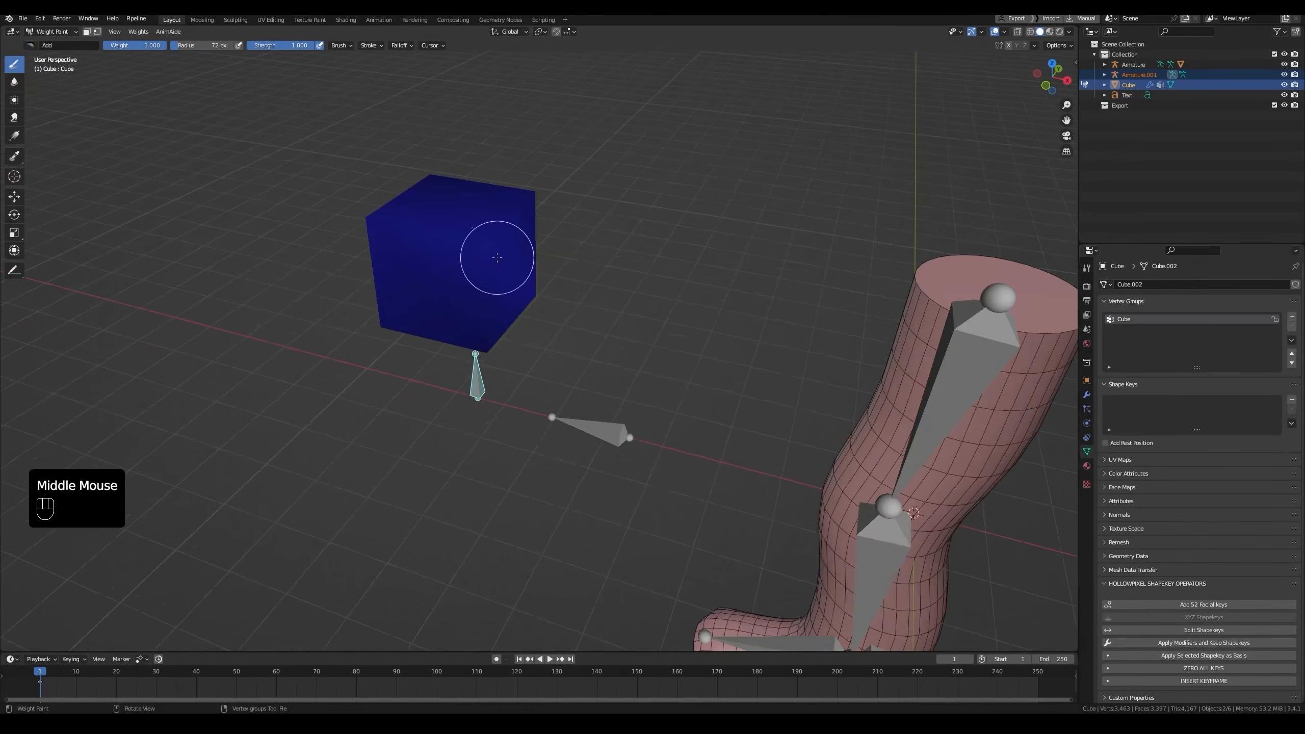
middle_drag(495, 256, 480, 256)
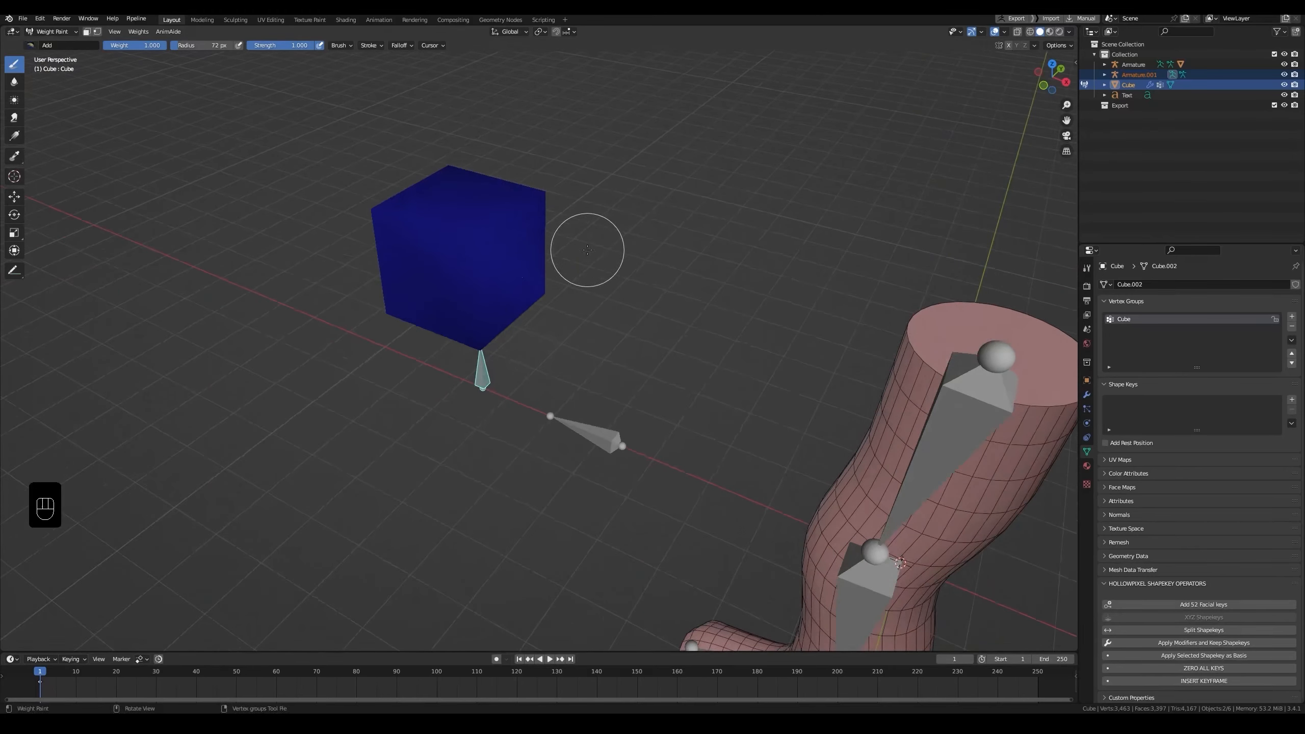
key(z)
scroll(452, 248, up, 2)
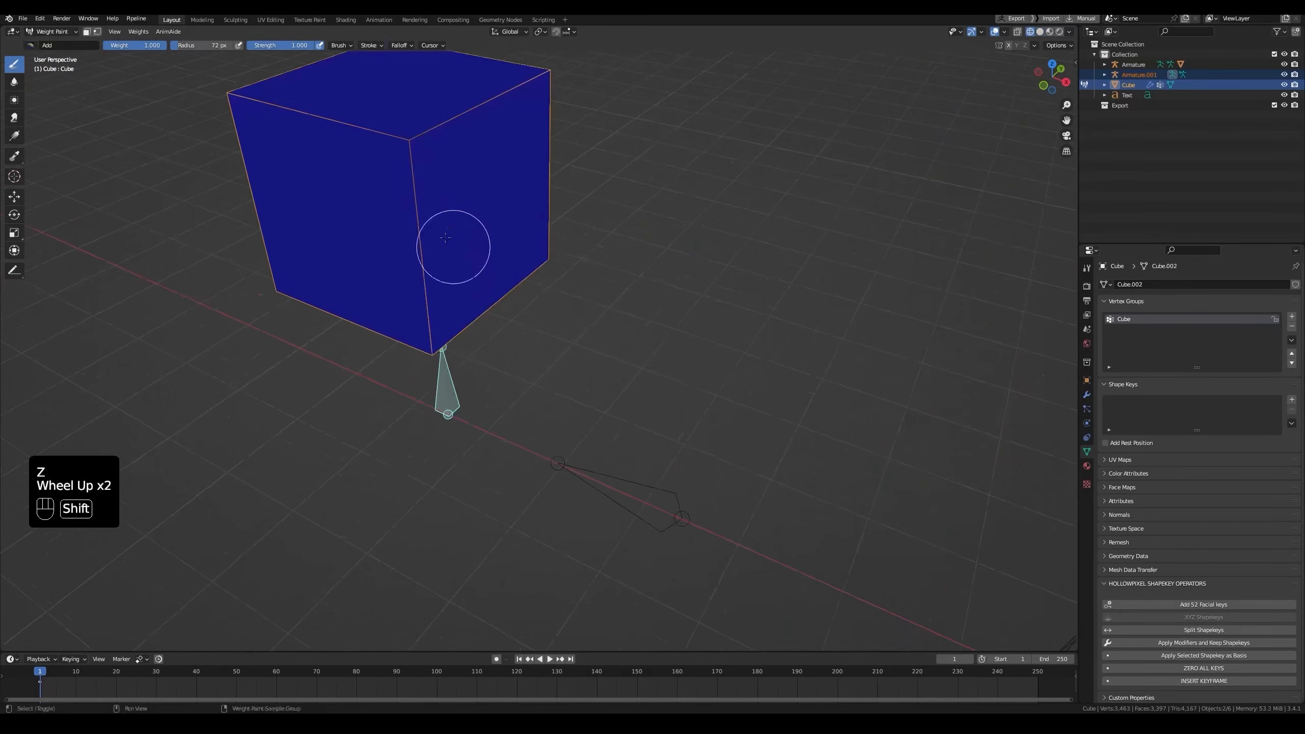
shift+middle_drag(452, 248, 501, 239)
scroll(508, 288, down, 2)
middle_drag(508, 288, 510, 292)
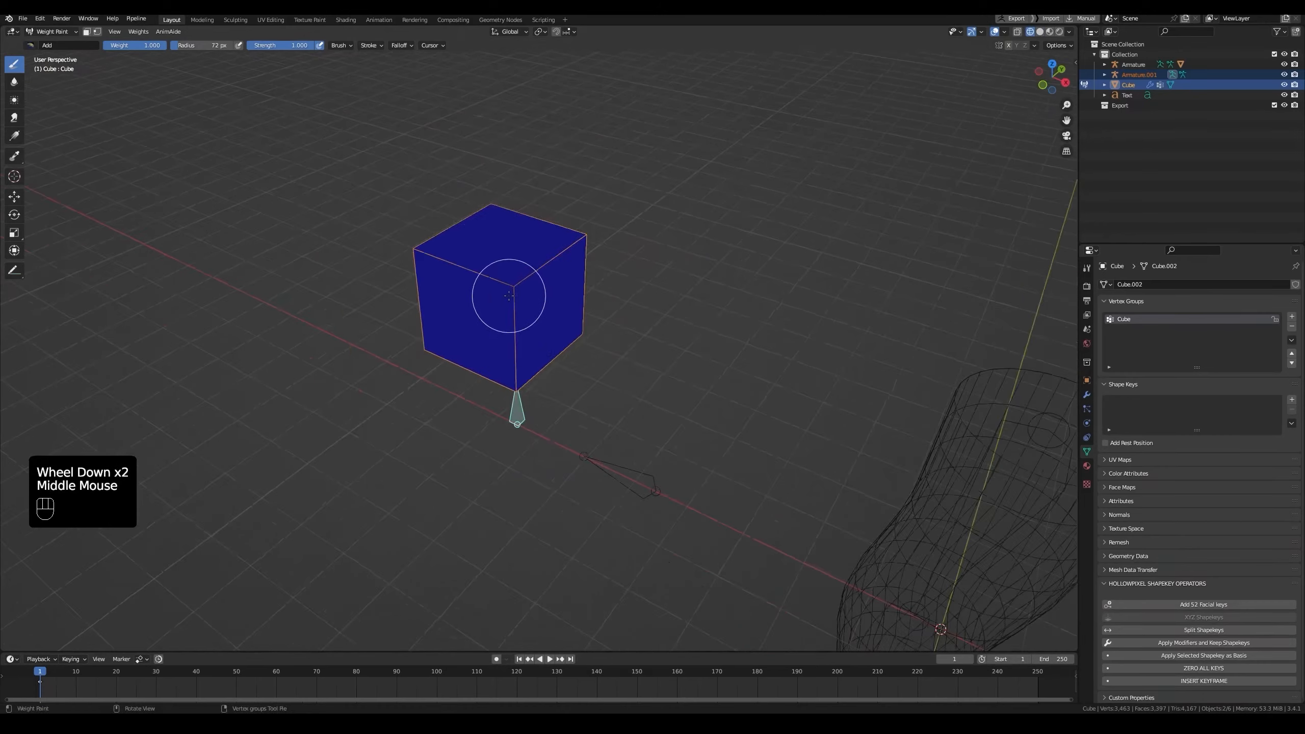
scroll(489, 257, up, 2)
click(491, 242)
middle_drag(491, 242, 527, 328)
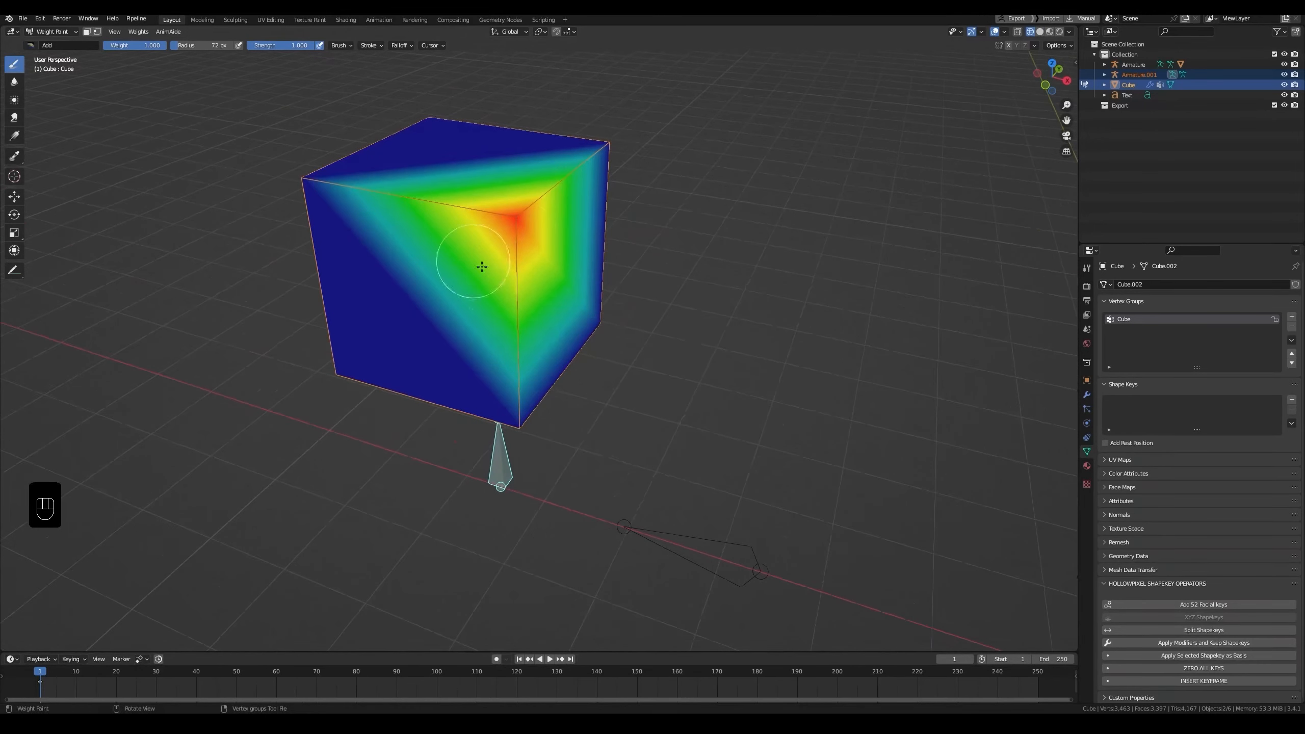
Move the cube's bone about 1.92 m in X, 0.83 m in Y and 1.17 m in Z to test the painted corner.
middle_drag(481, 266, 515, 382)
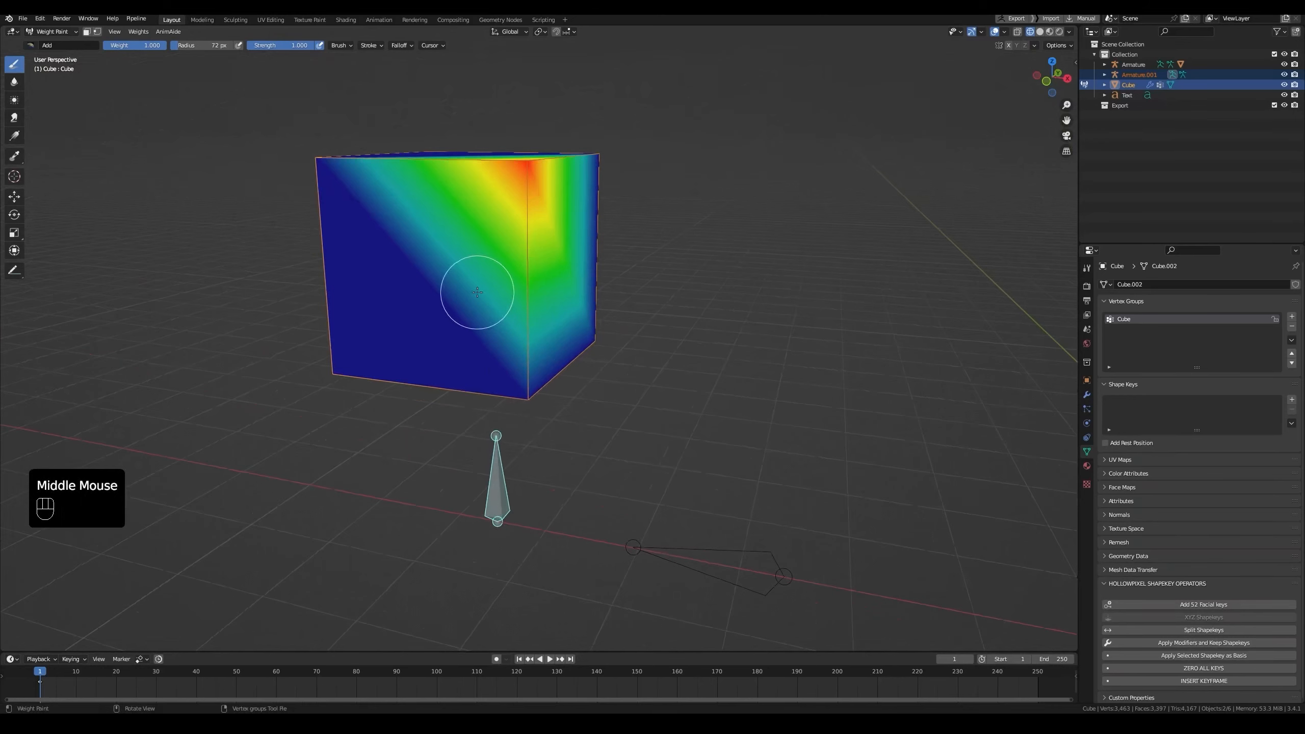
scroll(519, 344, down, 2)
middle_drag(467, 283, 495, 364)
key(g)
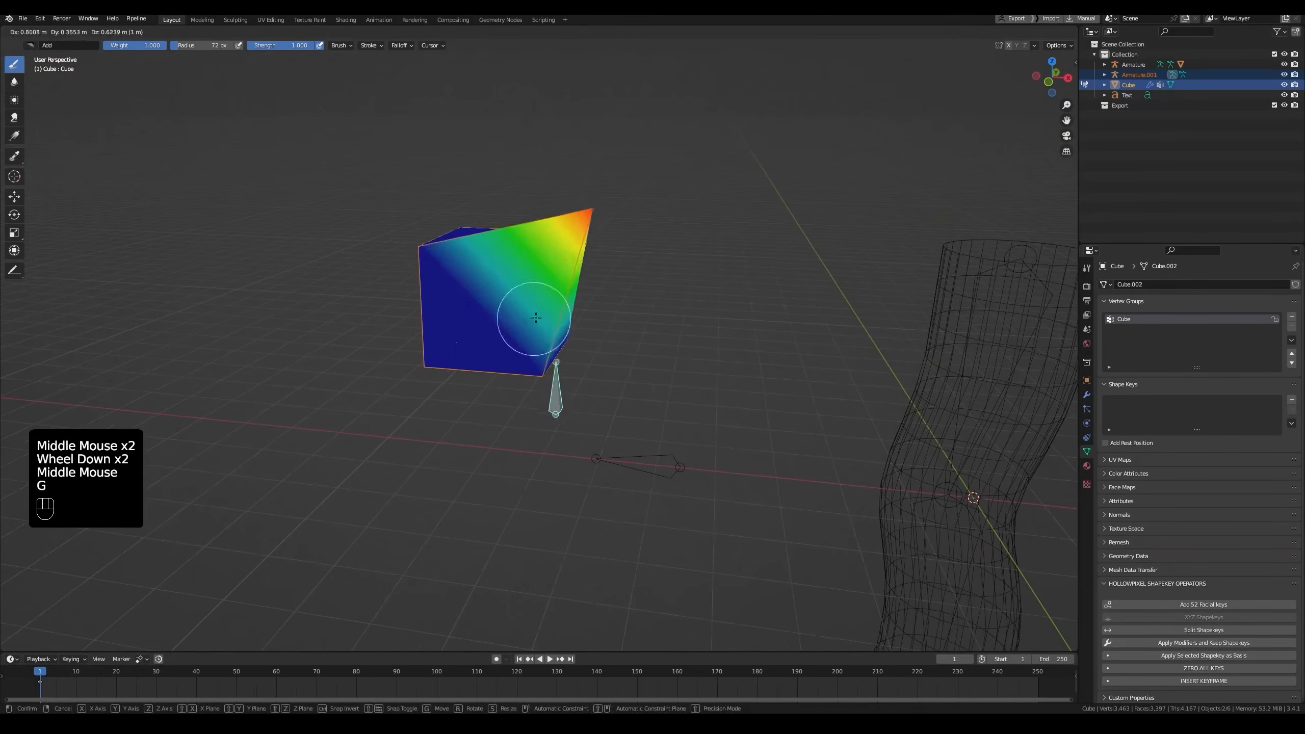
click(603, 288)
middle_drag(602, 288, 158, 173)
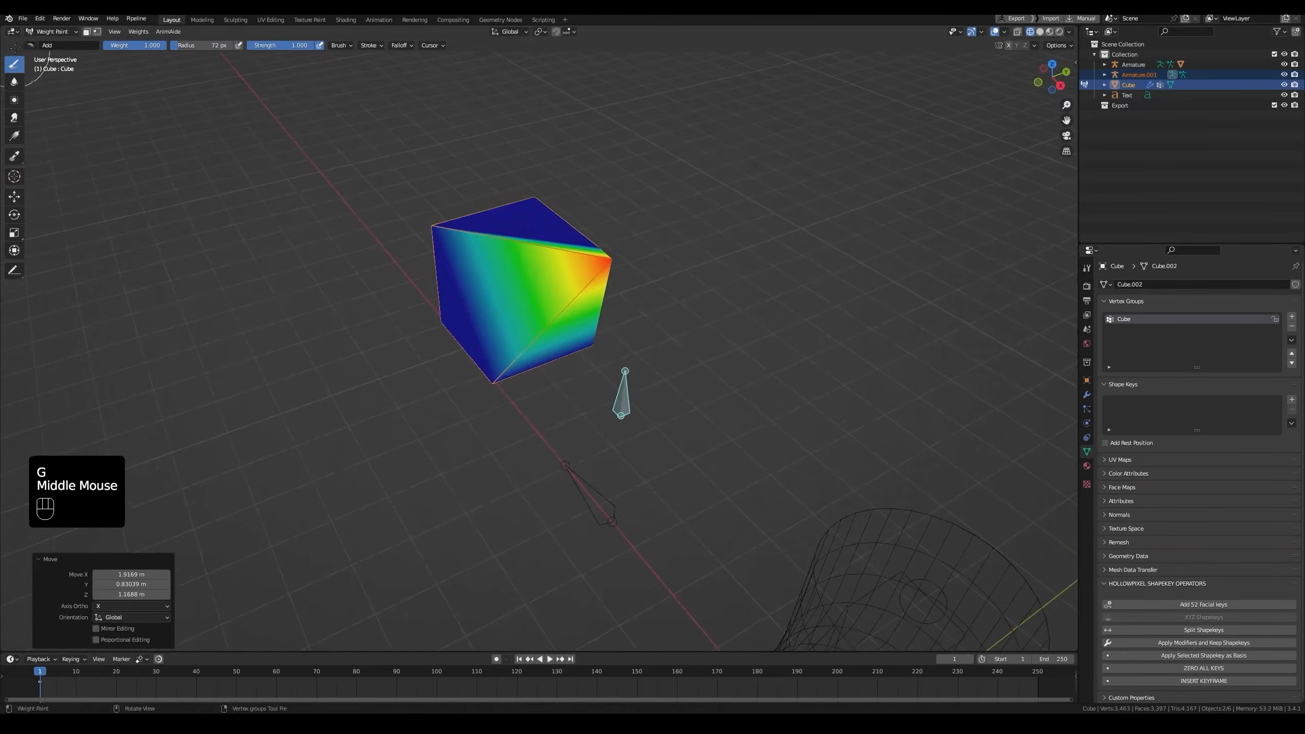
Try another weight paint brush on the cube's painted corner.
click(30, 46)
click(290, 77)
mouse_move(656, 321)
middle_down()
mouse_move(515, 276)
mouse_move(538, 291)
mouse_move(533, 312)
mouse_move(534, 277)
mouse_move(568, 268)
mouse_move(555, 288)
mouse_move(474, 278)
mouse_move(553, 292)
mouse_move(534, 289)
middle_up()
click(515, 276)
double_click(527, 301)
Return to the Add brush and paint weight 1.000 onto both ends of one upper edge of the cube.
click(30, 45)
click(44, 78)
click(553, 291)
click(559, 289)
click(606, 288)
click(615, 288)
click(619, 292)
click(621, 297)
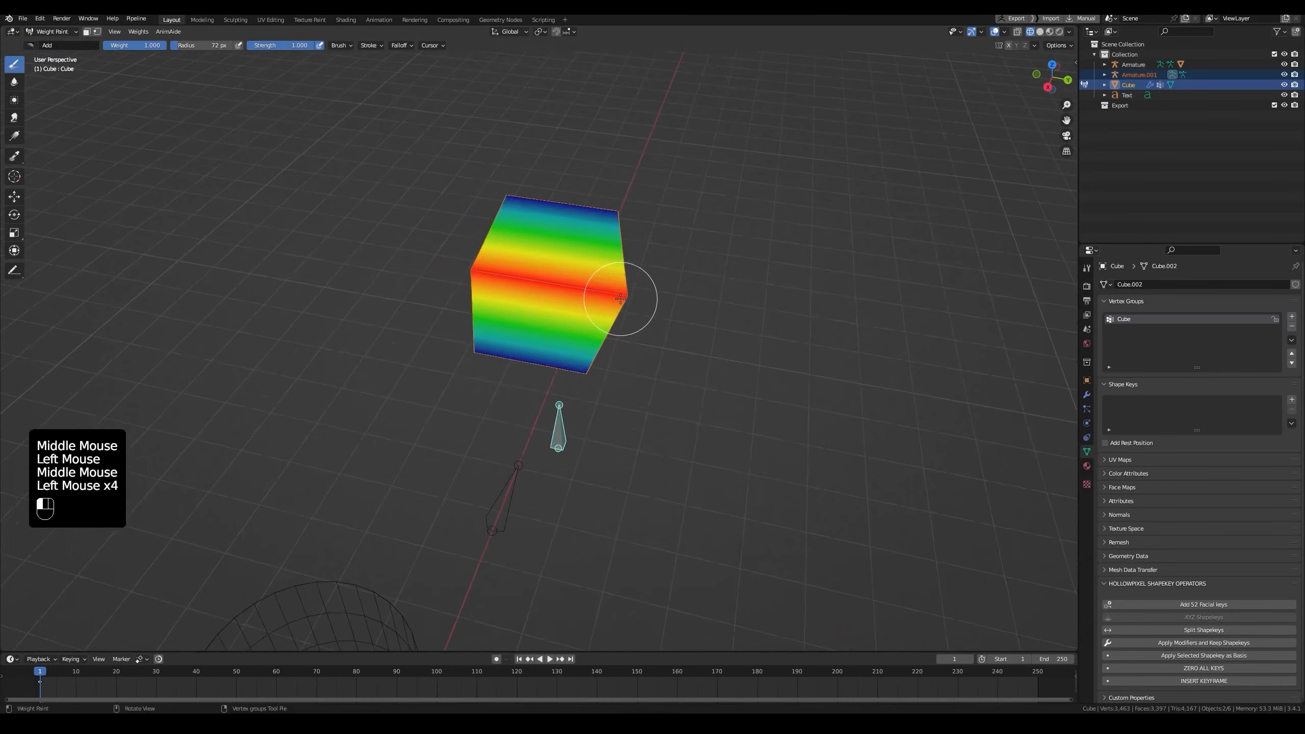
Paint all remaining cube corners with weight 1.000 so the whole cube belongs to the Cube vertex group.
mouse_move(620, 297)
middle_down()
mouse_move(565, 288)
mouse_move(581, 278)
mouse_move(555, 246)
middle_up()
click(629, 284)
click(553, 173)
click(554, 283)
mouse_move(553, 173)
middle_down()
mouse_move(545, 247)
mouse_move(627, 257)
mouse_move(534, 278)
mouse_move(642, 298)
middle_up()
click(653, 286)
click(652, 285)
click(527, 277)
mouse_move(642, 298)
middle_down()
mouse_move(536, 341)
mouse_move(583, 278)
middle_up()
click(536, 341)
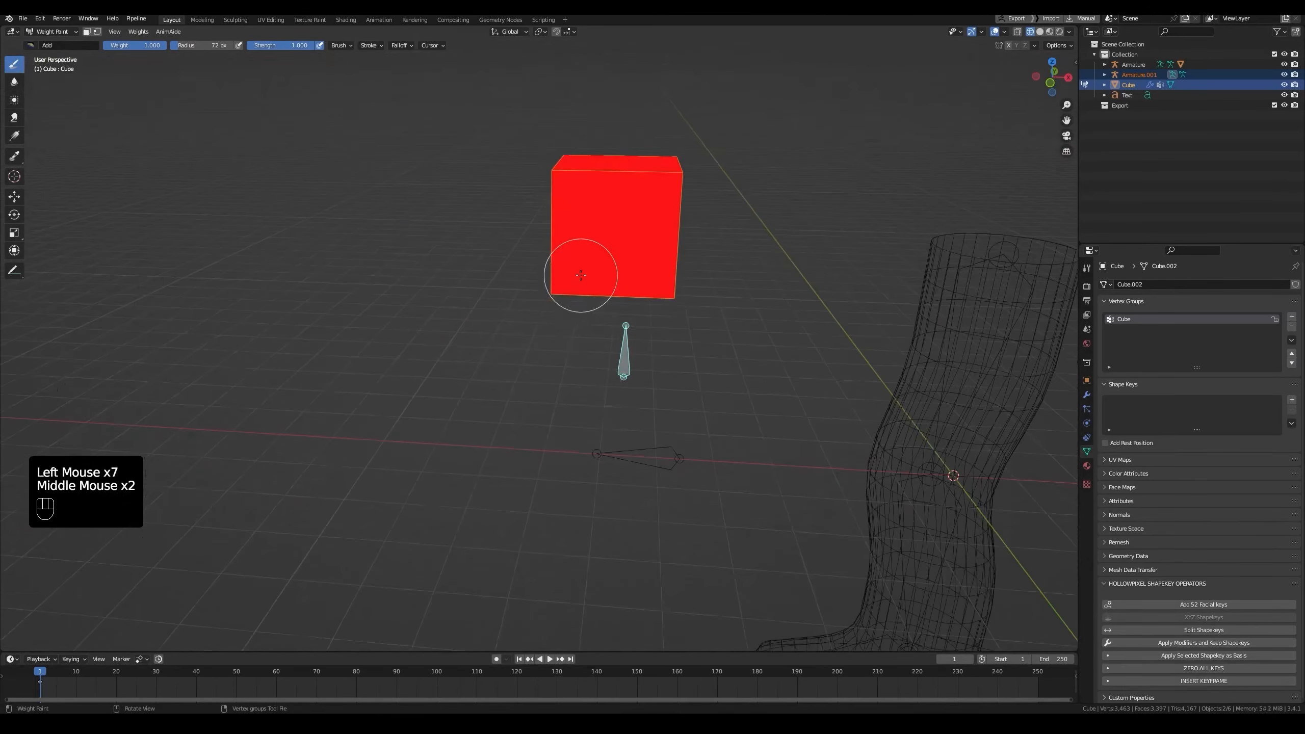
Switch to Pose Mode with solid shading and test-move the cube's bone, cancelling the move.
key(ctrl+Tab)
key(z)
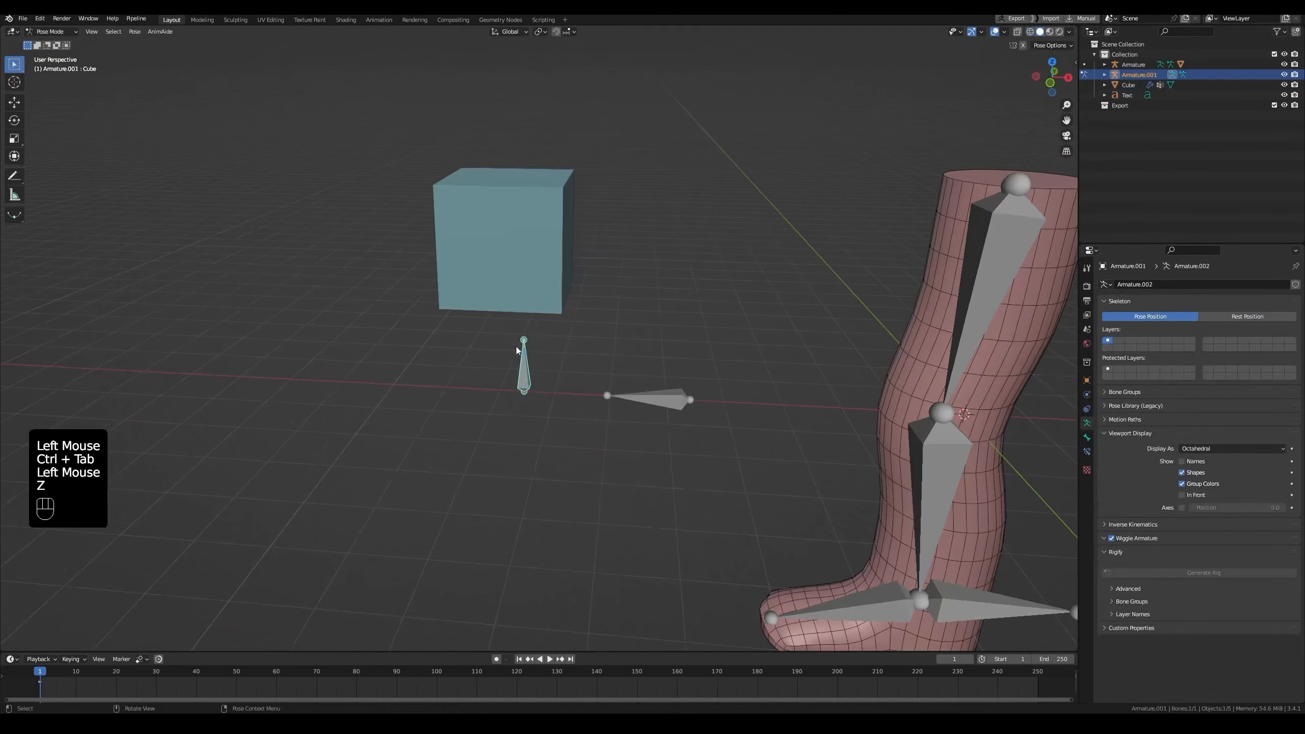
key(g)
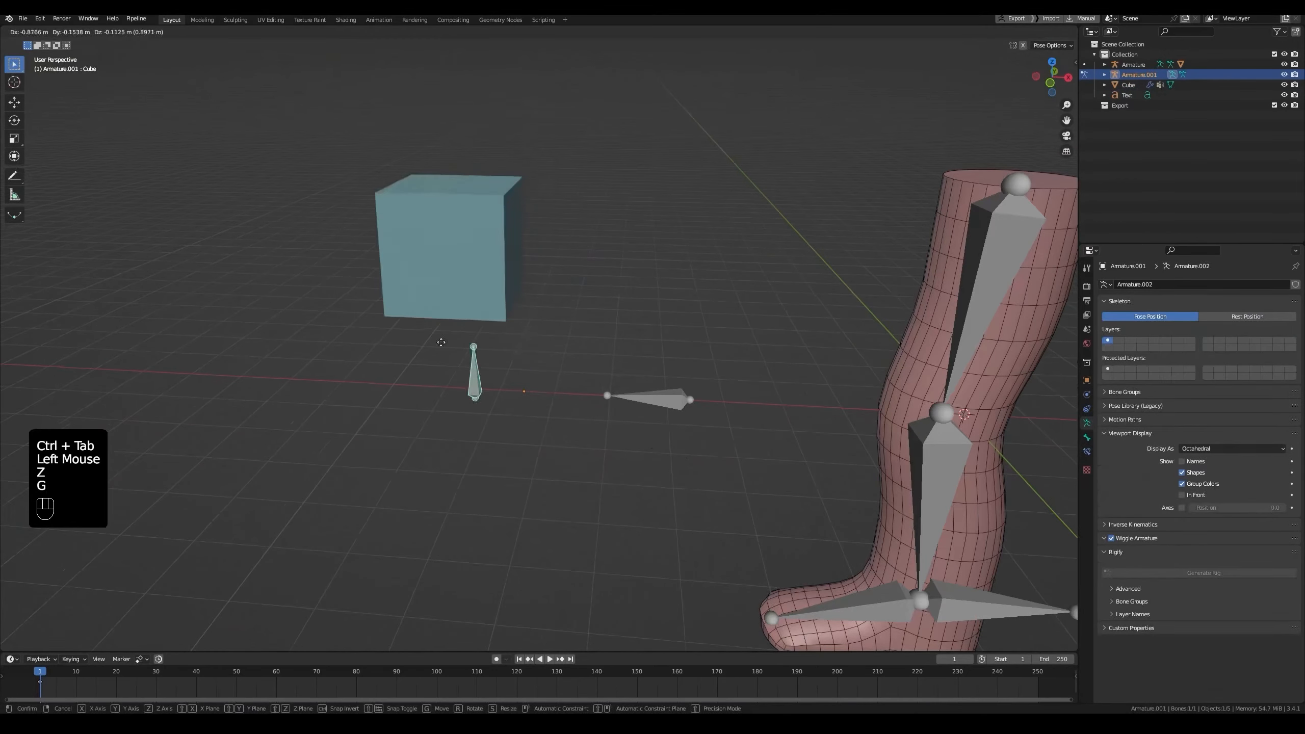
click(454, 252)
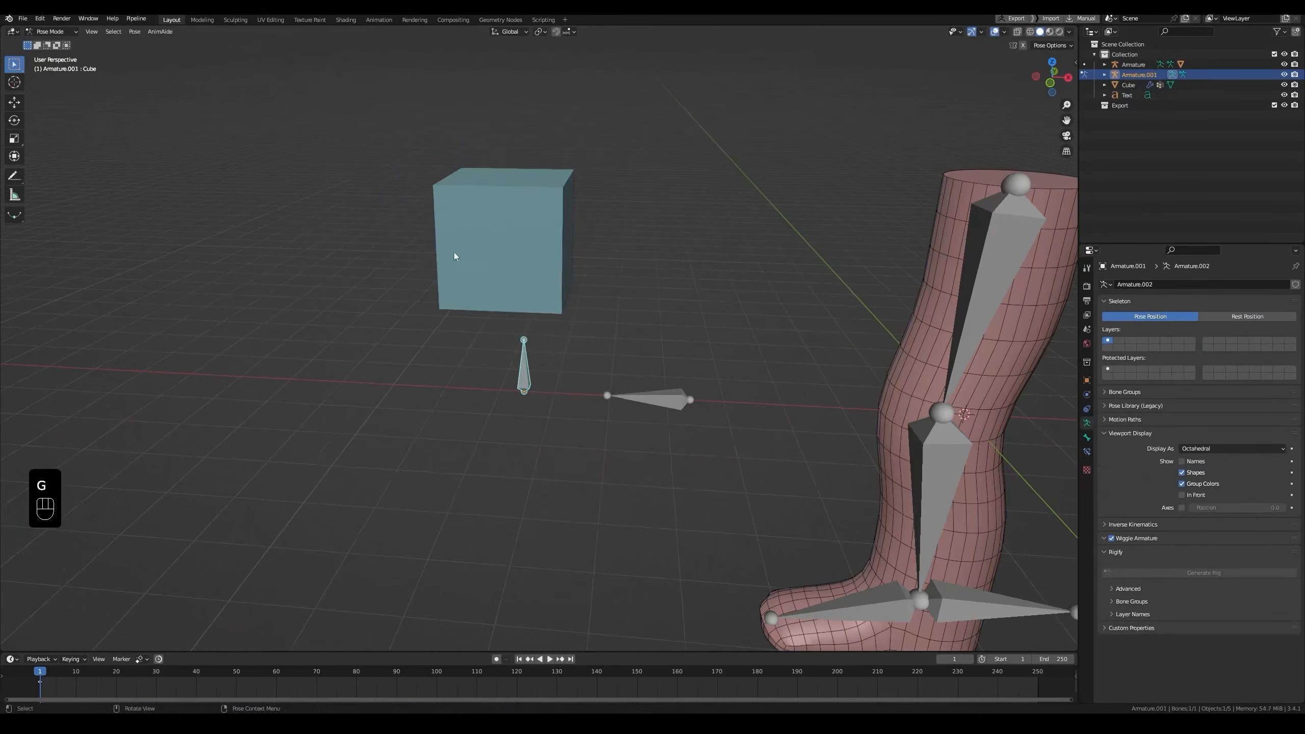
middle_drag(453, 252, 478, 201)
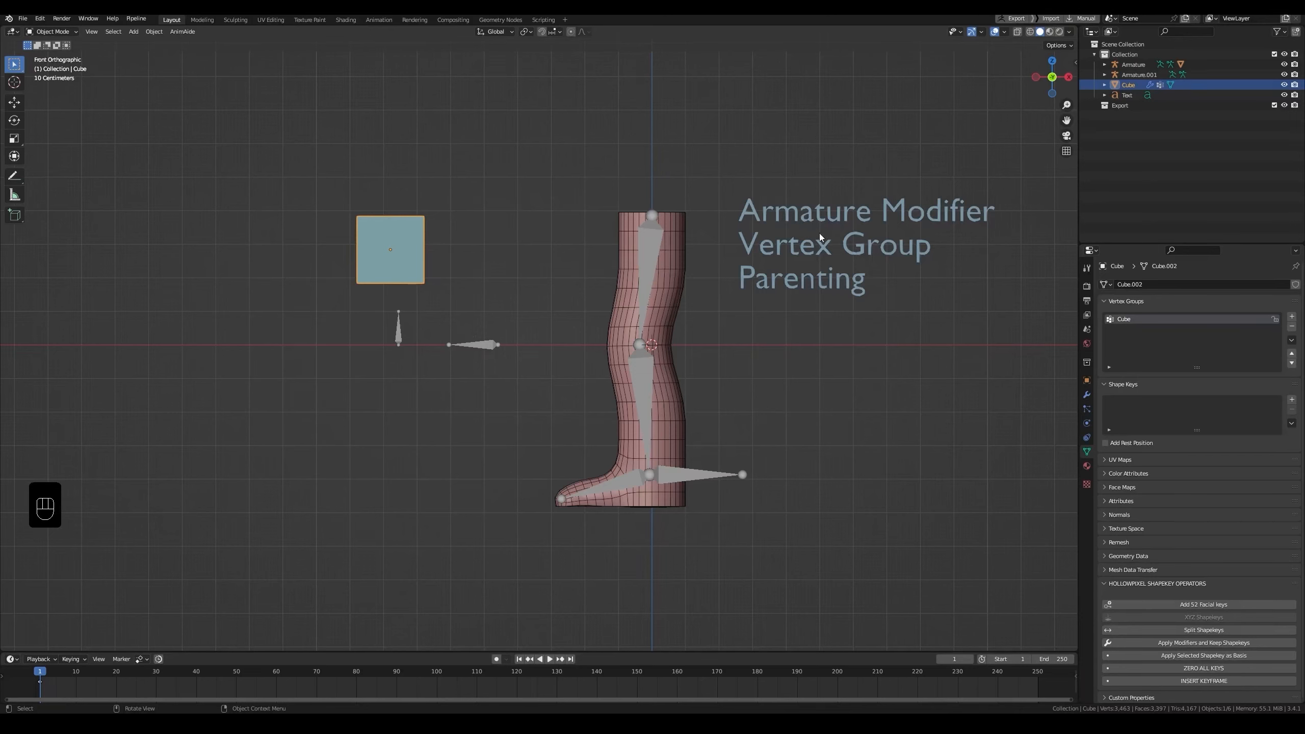
Select Armature.001 in Object Mode and test-move the whole armature, cancelling the move.
click(399, 330)
mouse_move(455, 332)
middle_down()
mouse_move(414, 322)
mouse_move(440, 332)
middle_up()
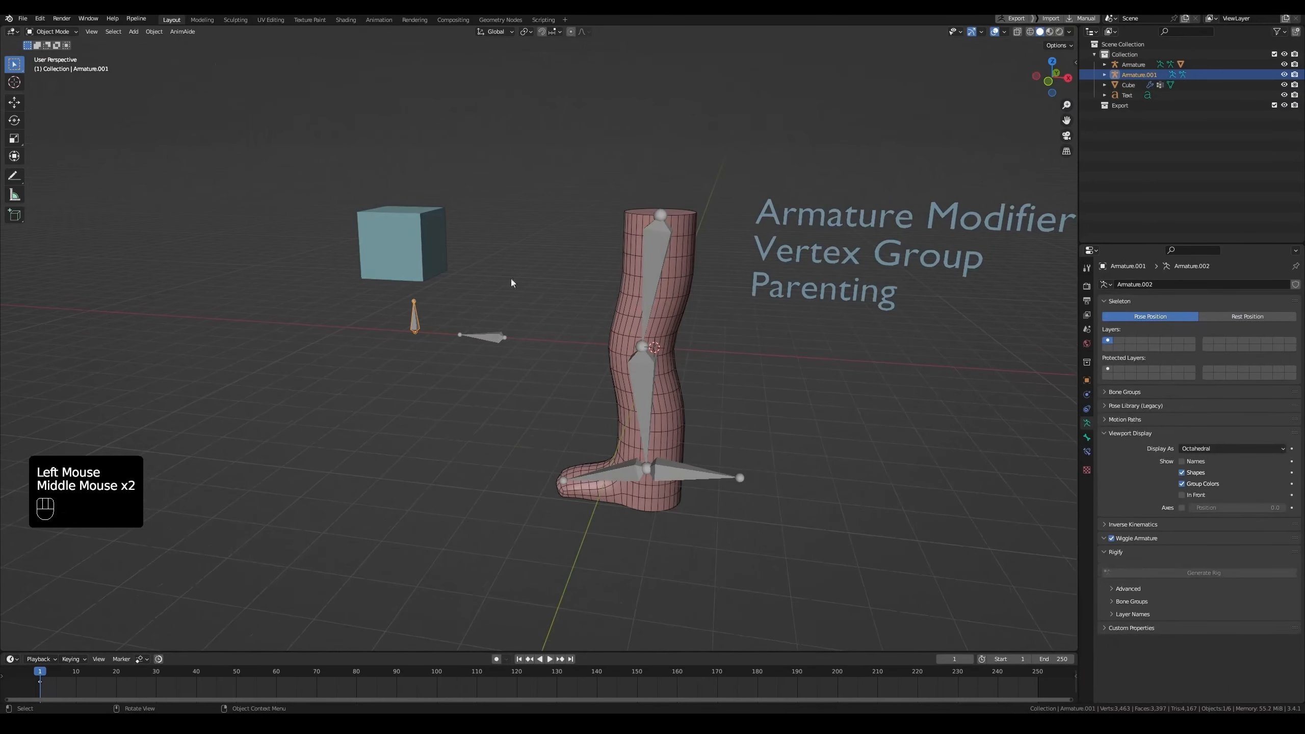
key(g)
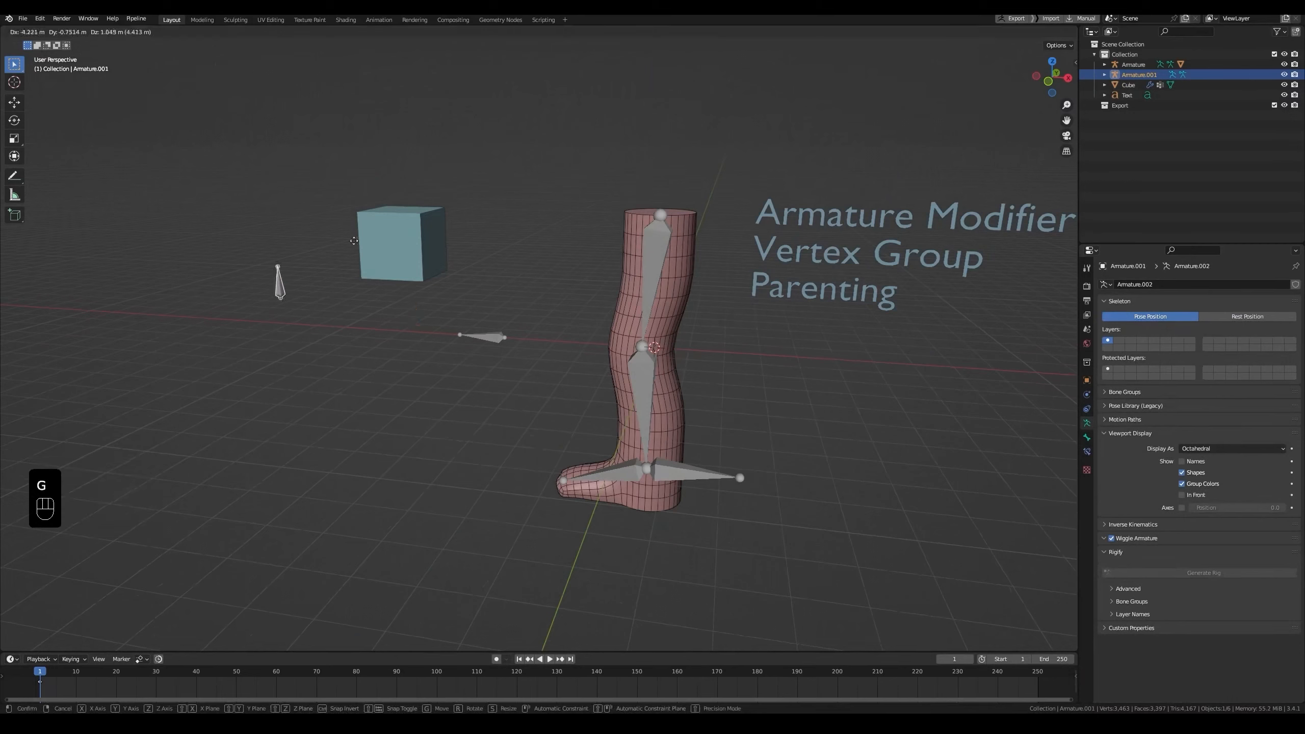
right_click(456, 290)
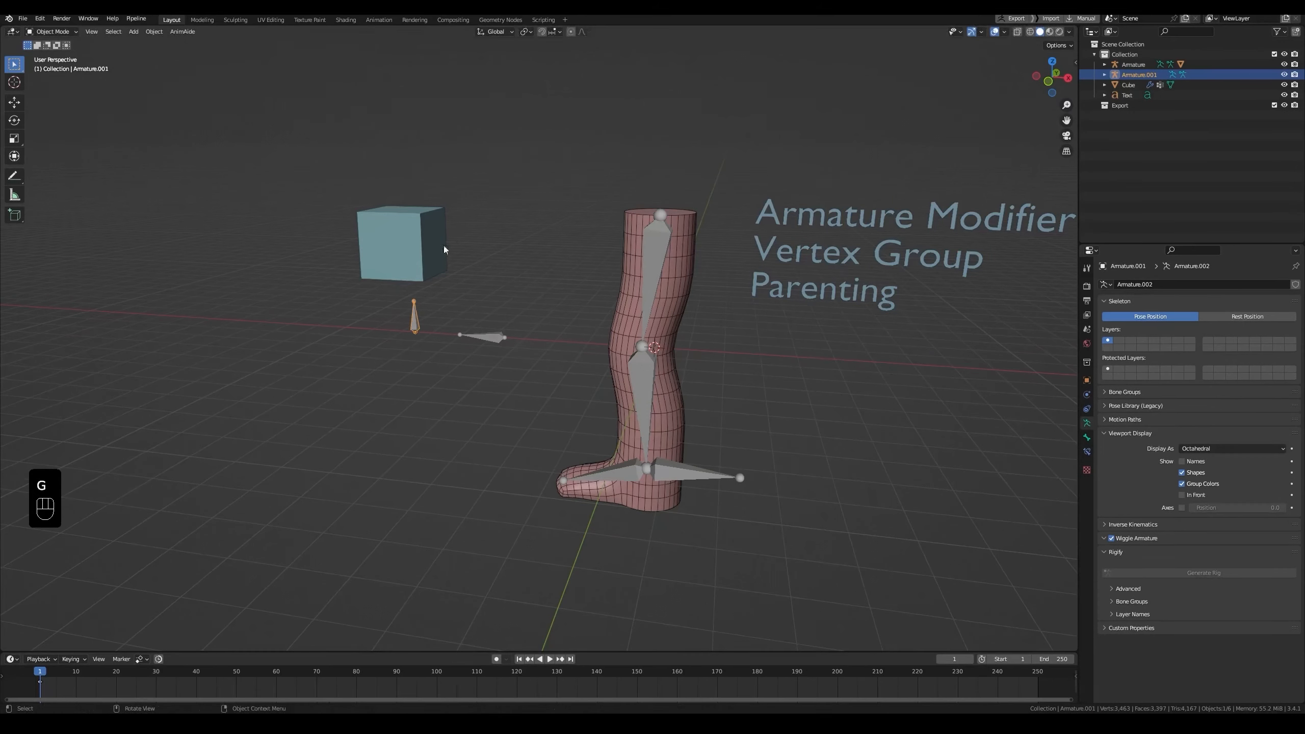
Parent the cube to Armature.001 using the Object option.
click(403, 239)
shift+click(415, 321)
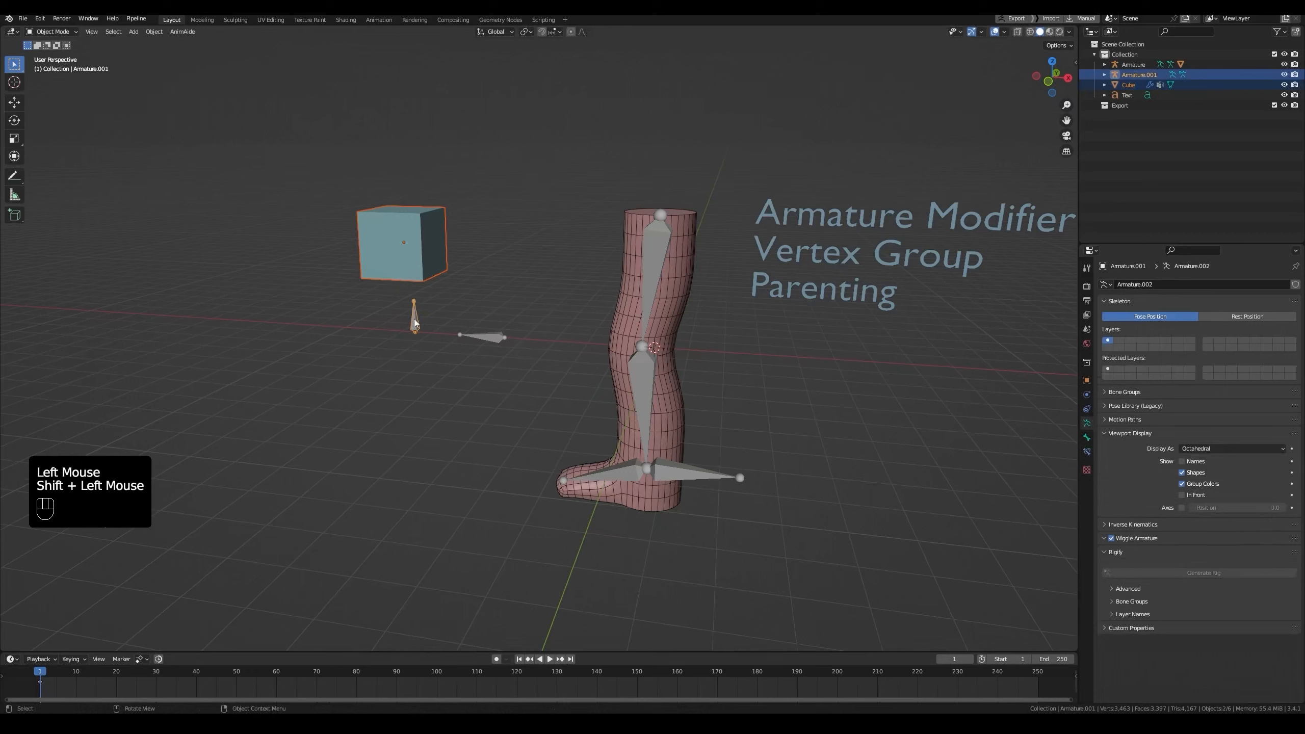
key(ctrl+p)
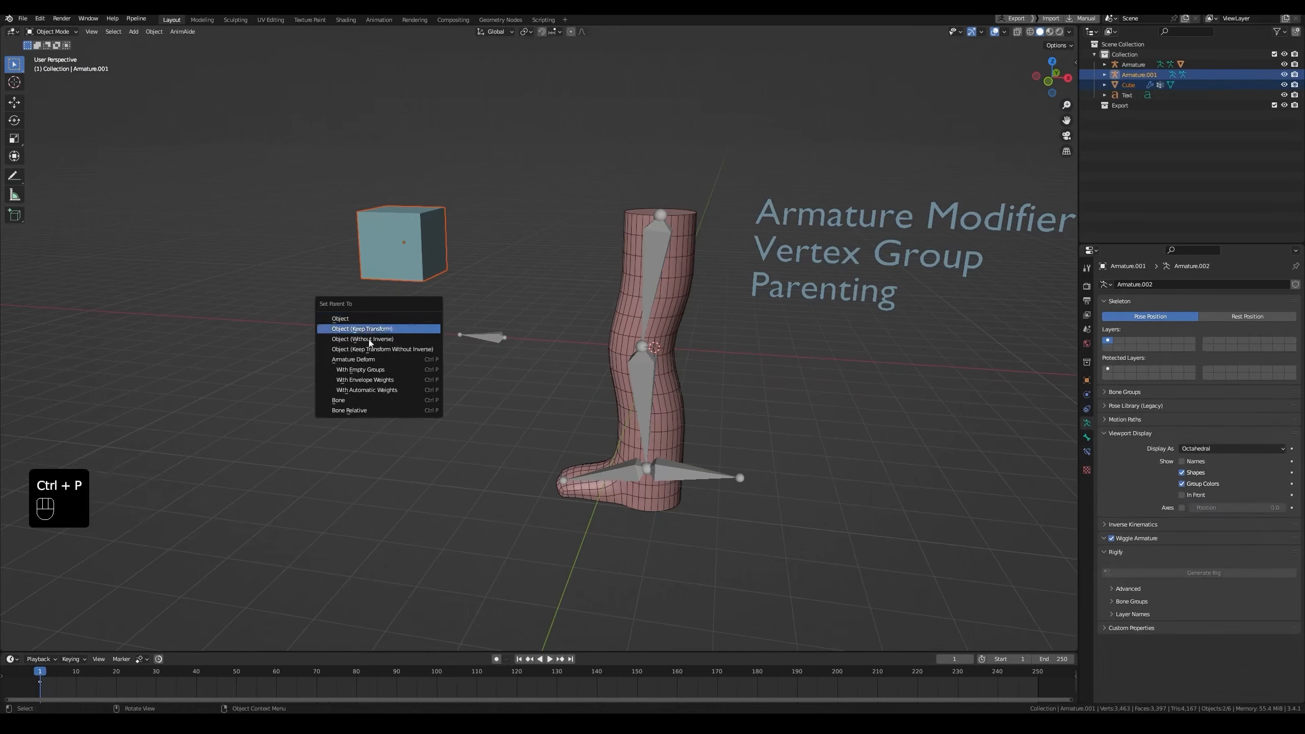
click(351, 318)
Select only Armature.001 and test-move it to check the cube's parenting, cancelling the move.
click(434, 333)
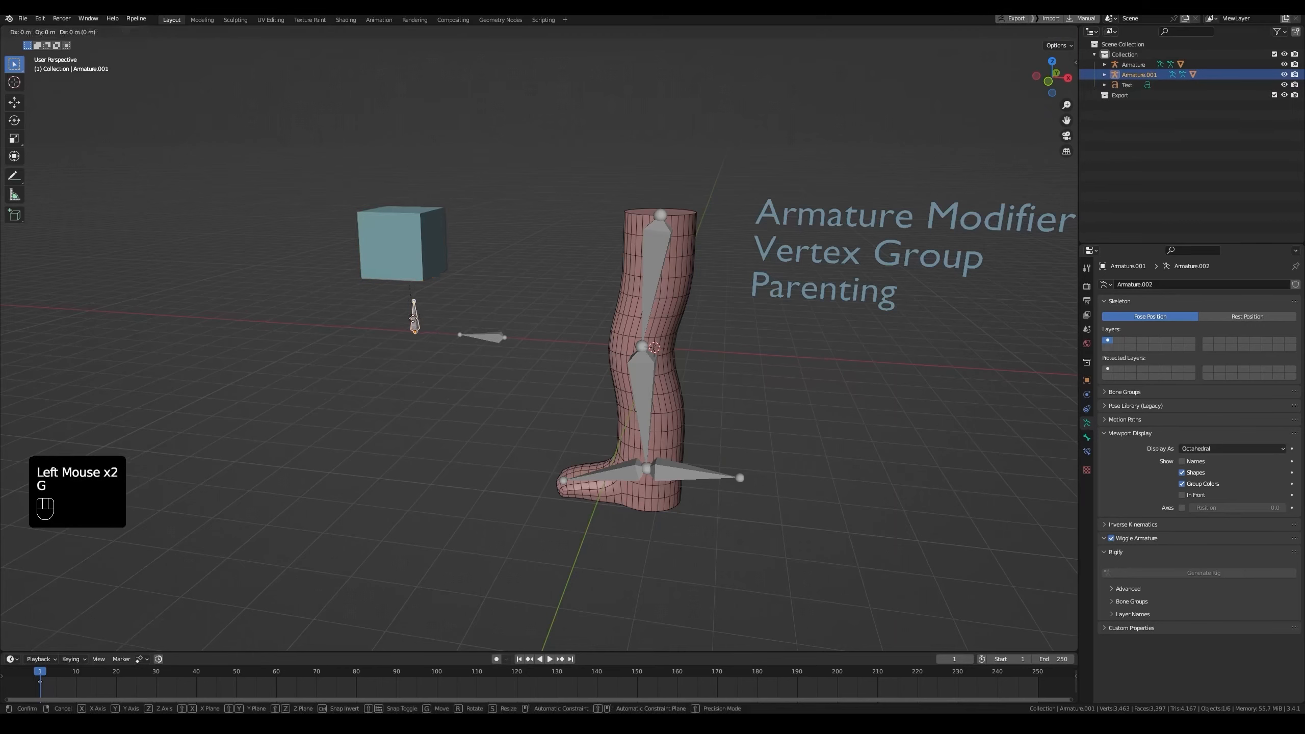
key(g)
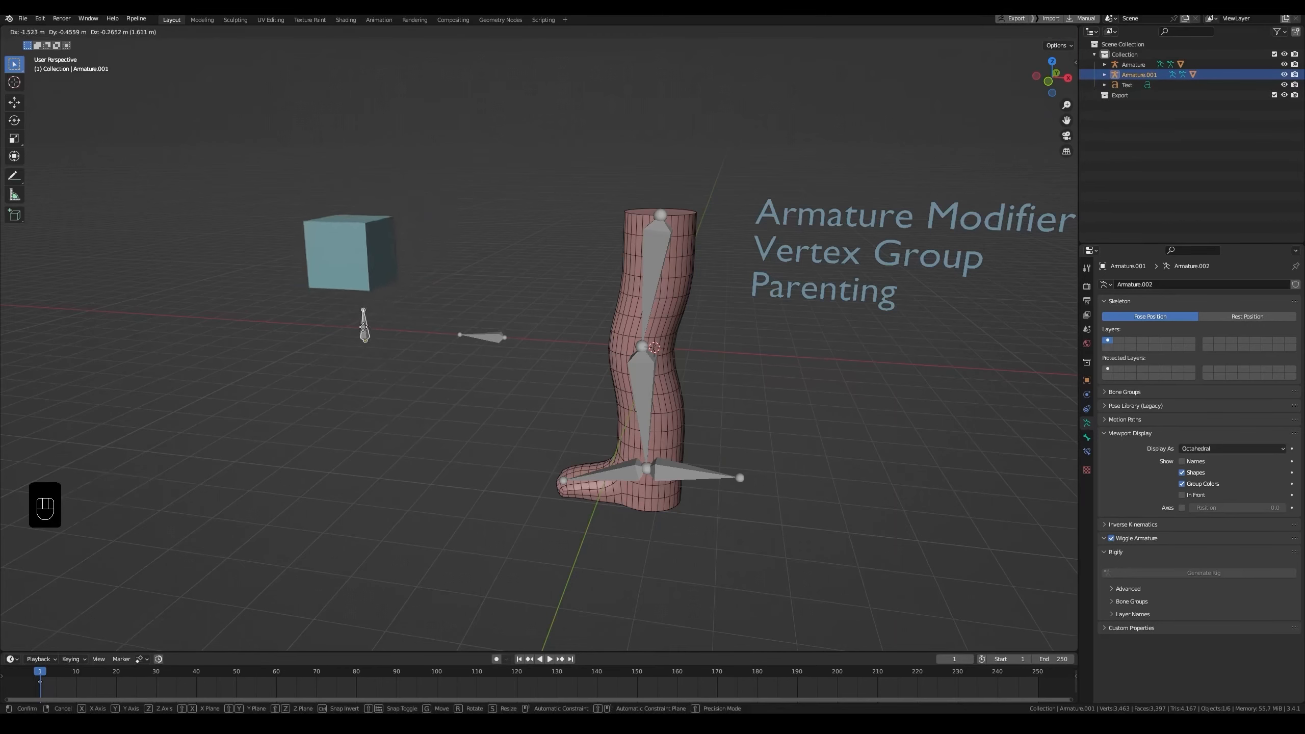
right_click(374, 325)
middle_drag(380, 323, 426, 308)
shift+middle_drag(487, 304, 473, 298)
Examine the leg cylinder's modifiers and vertex groups from the front view, comparing them with the cube's vertex group.
key(grave)
shift+middle_drag(620, 392, 573, 381)
click(569, 376)
click(596, 290)
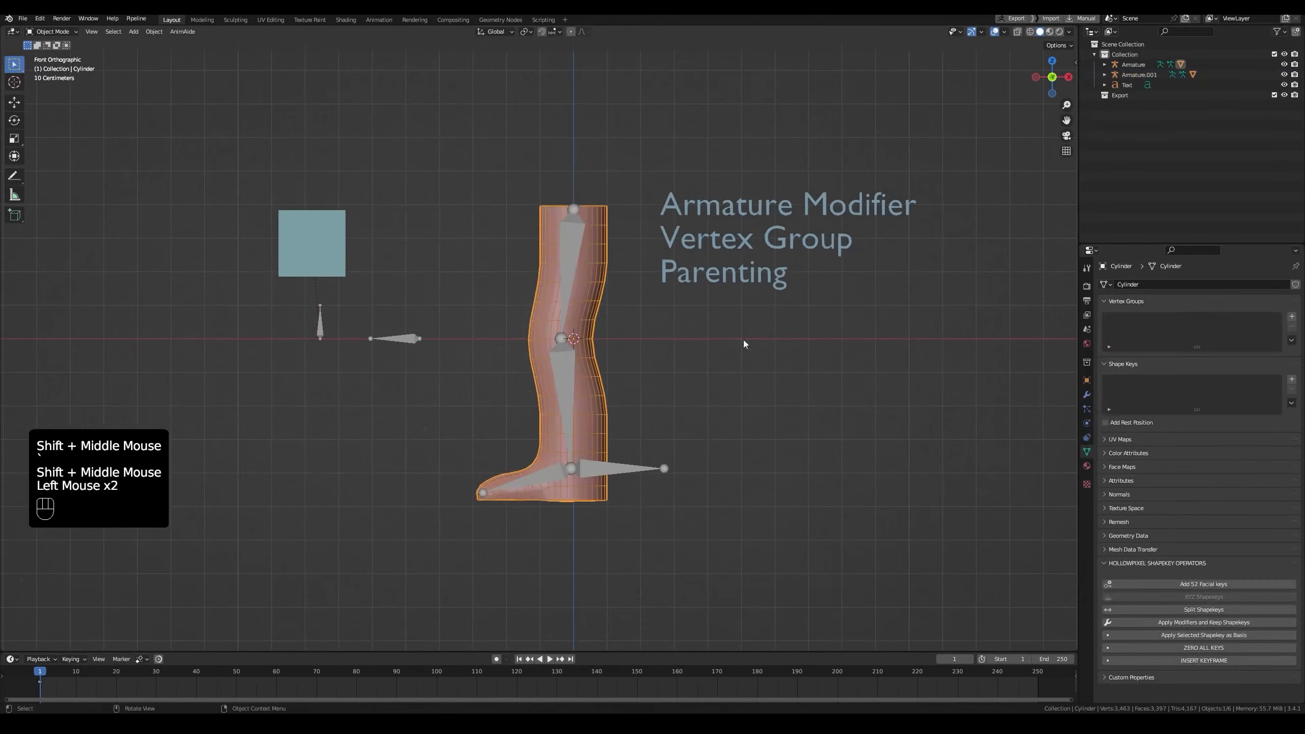
click(345, 253)
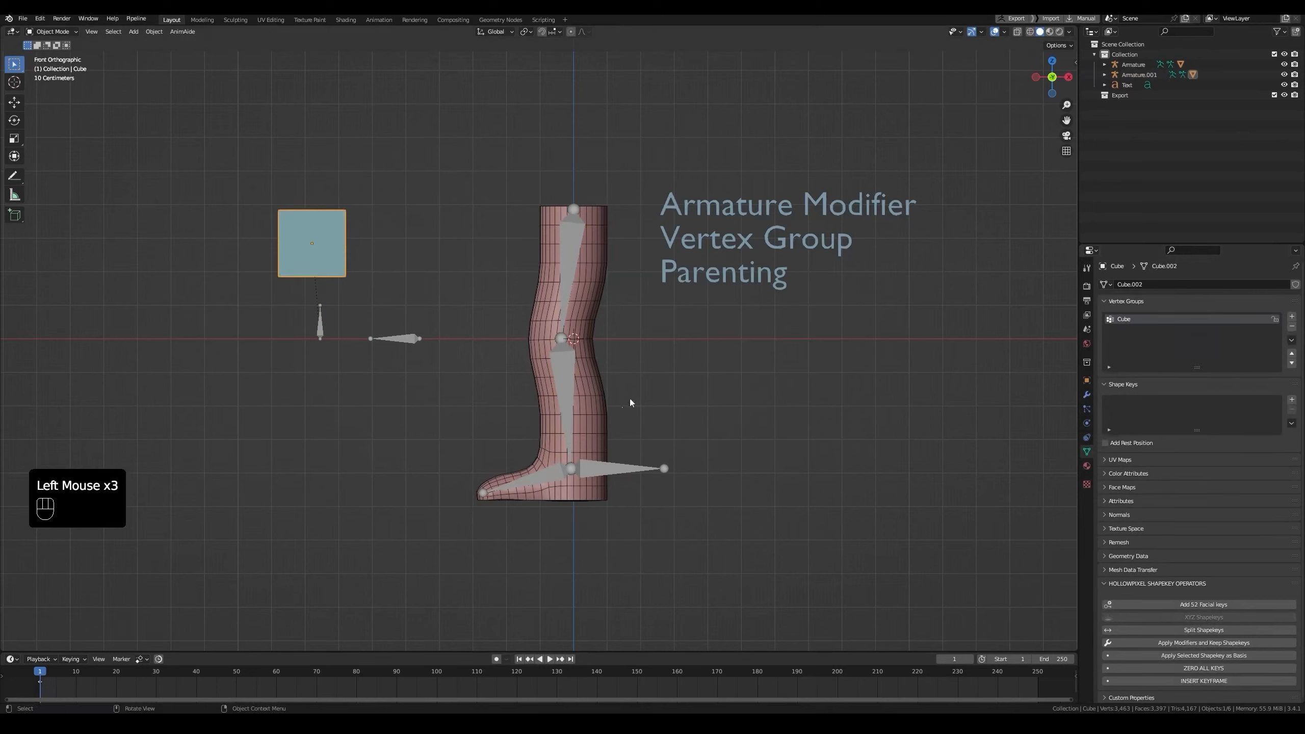
click(593, 265)
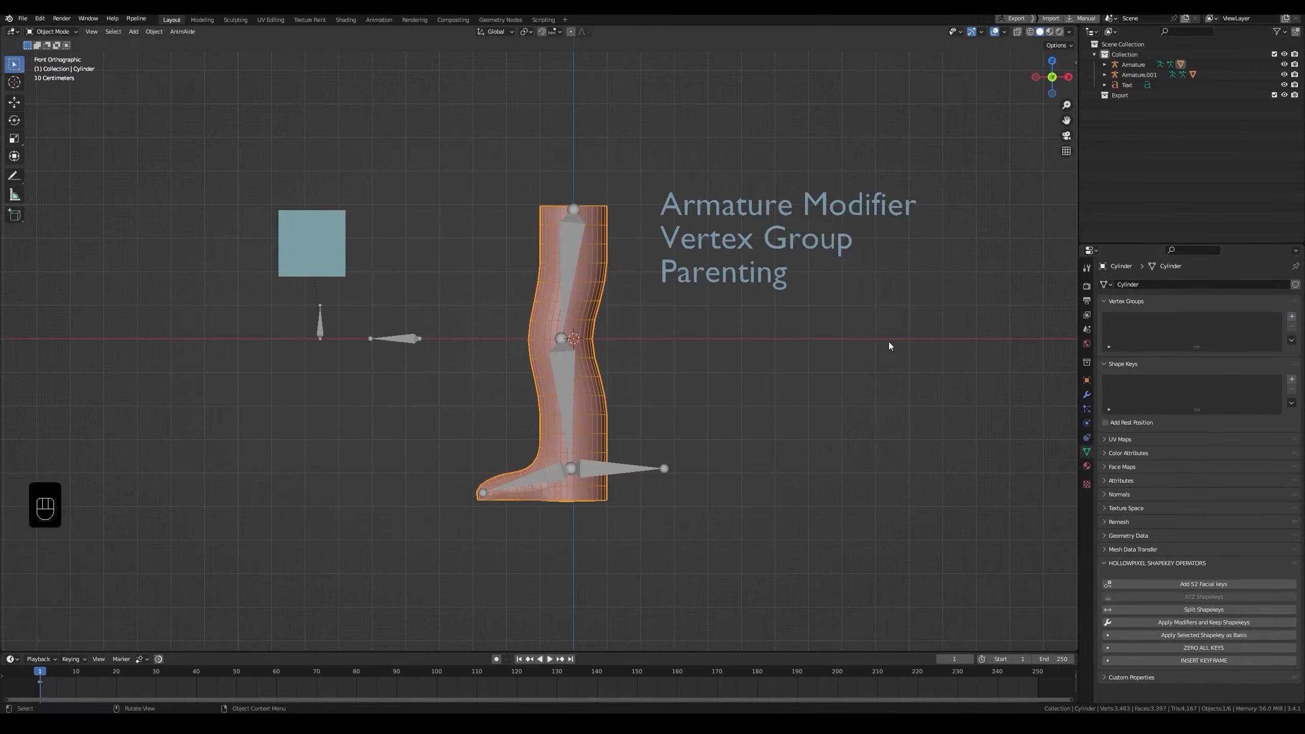
click(1087, 394)
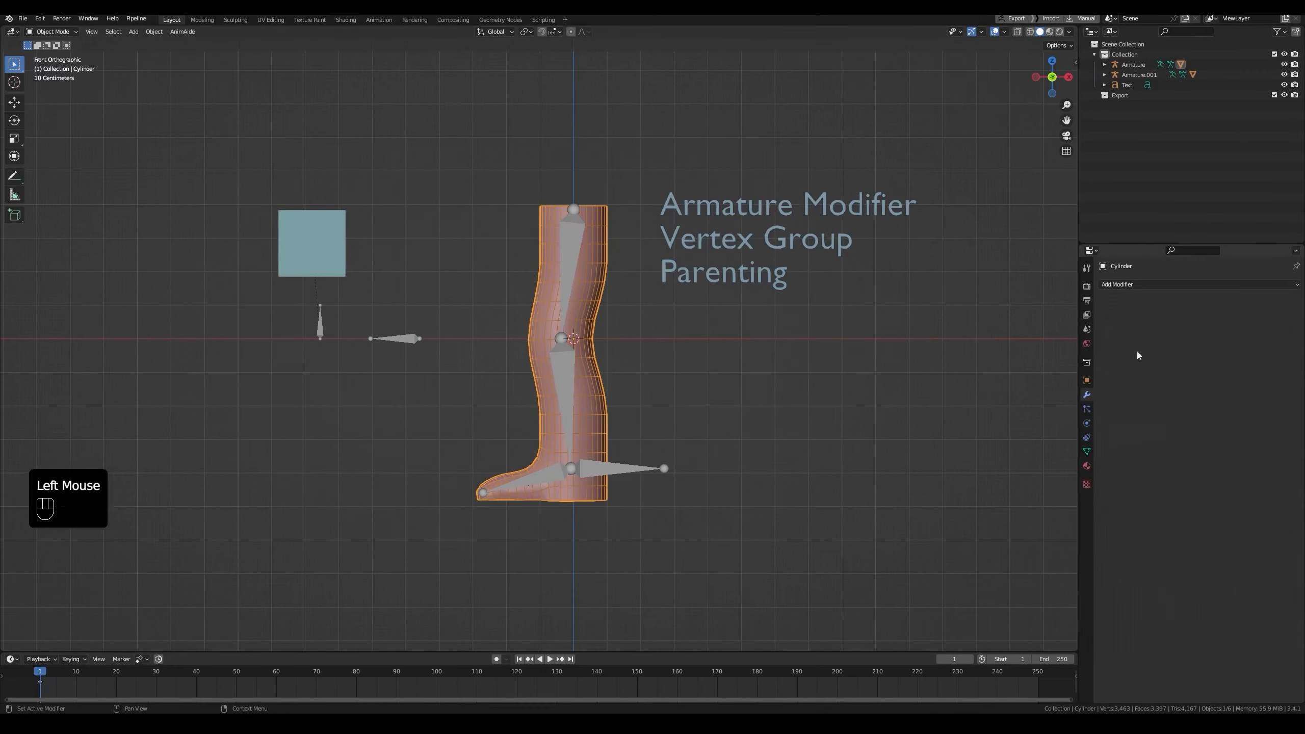
click(1086, 451)
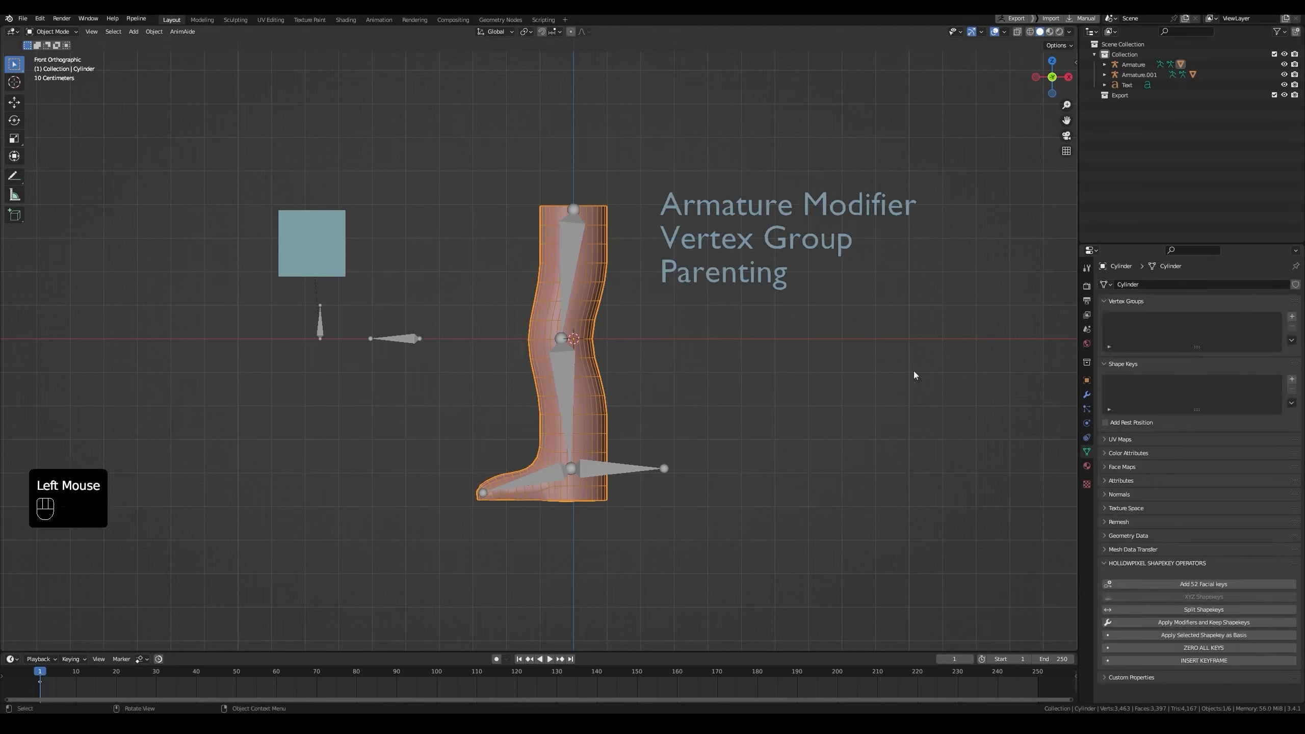
Parent the leg cylinder to Armature with Automatic Weights and select the cylinder to inspect its vertex groups.
click(597, 272)
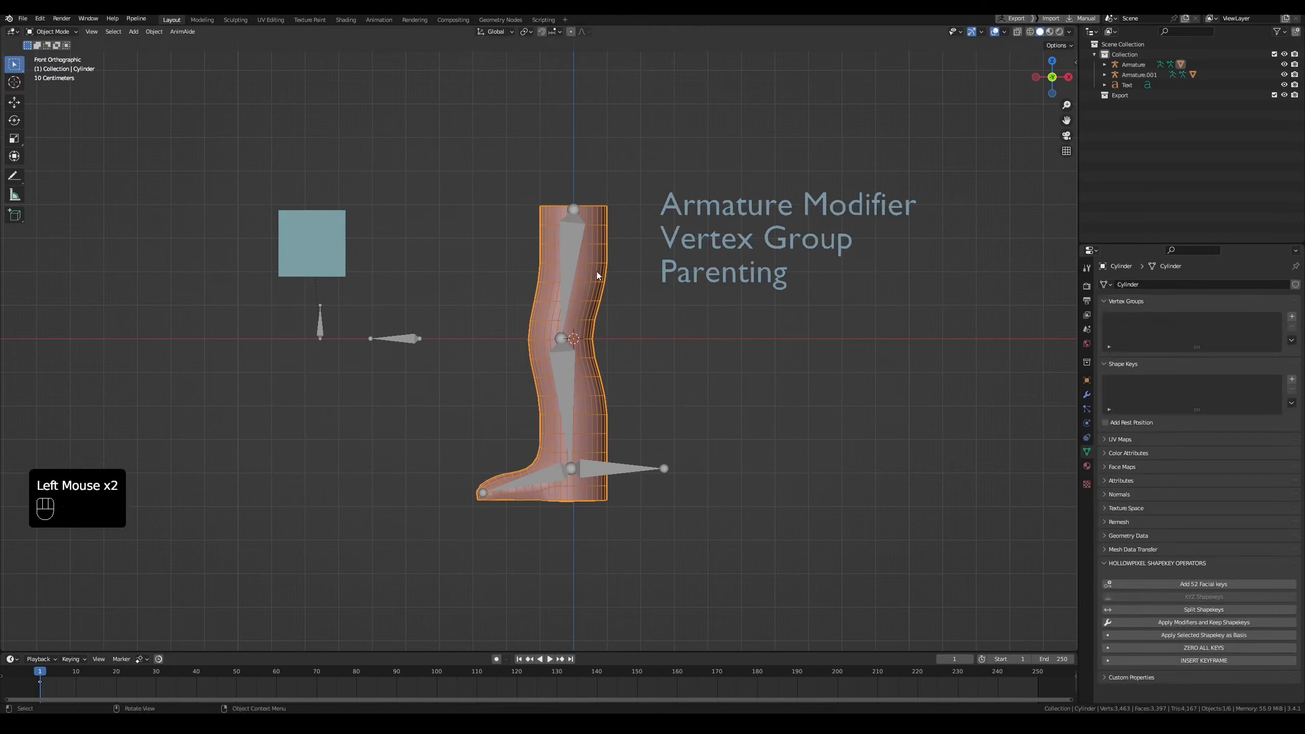
shift+click(571, 231)
key(ctrl+p)
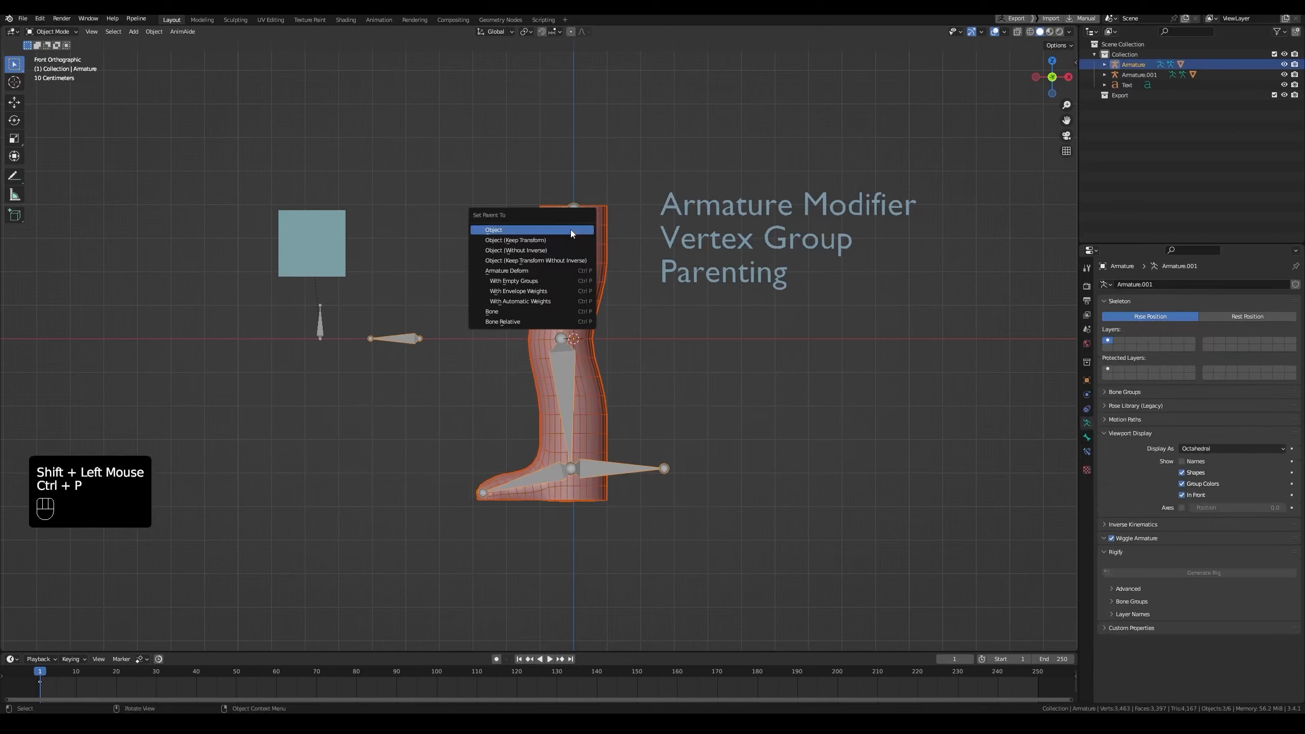
click(524, 301)
click(578, 313)
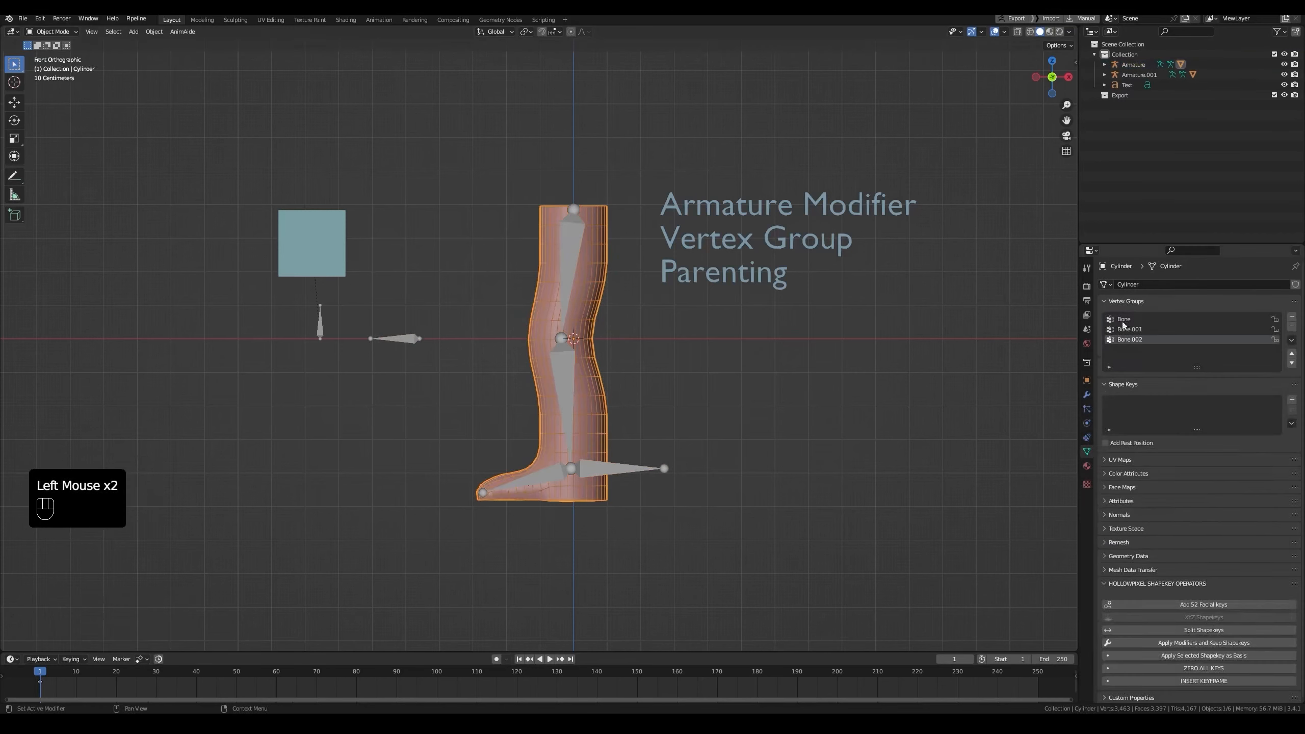
Select Armature and circle its leg, foot, heel and detached knee-control bones with annotations.
click(569, 255)
mouse_move(553, 461)
mouse_down()
mouse_move(508, 503)
mouse_move(549, 463)
mouse_up()
key(d)
drag(665, 454, 669, 456)
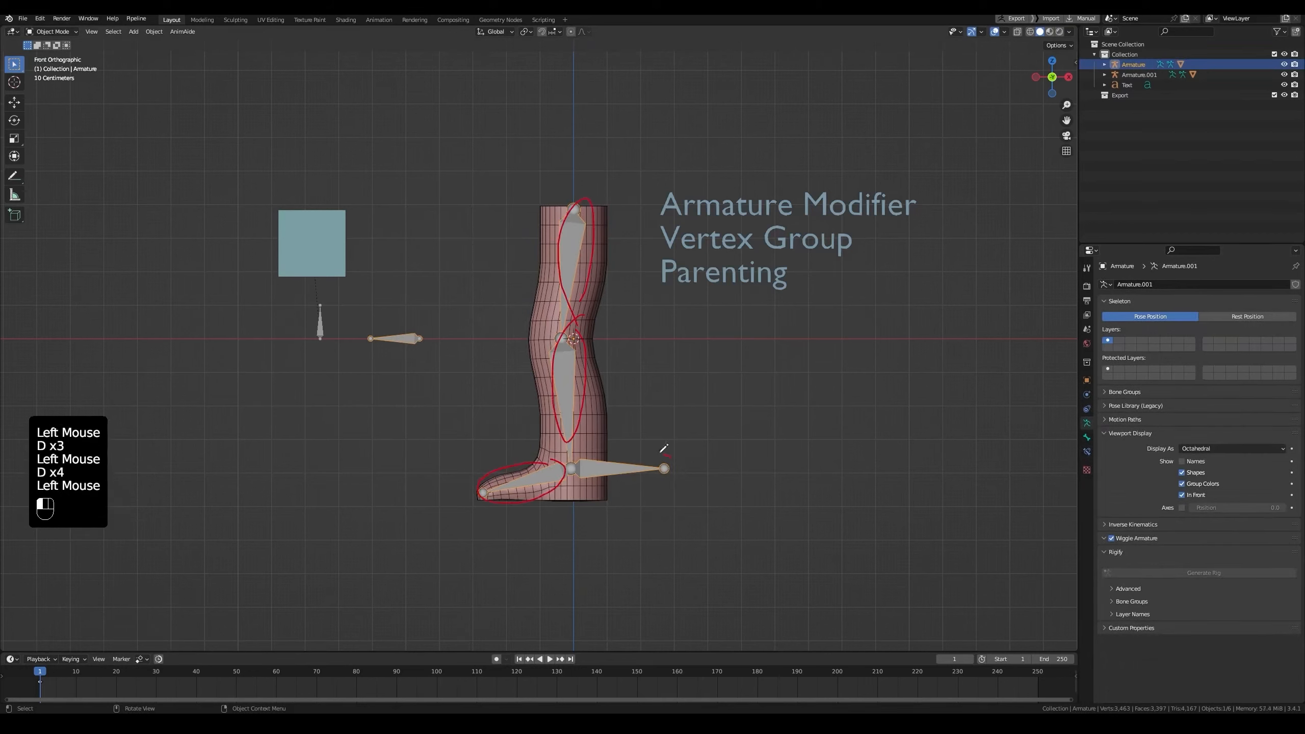
key(d)
drag(427, 325, 374, 364)
key(d)
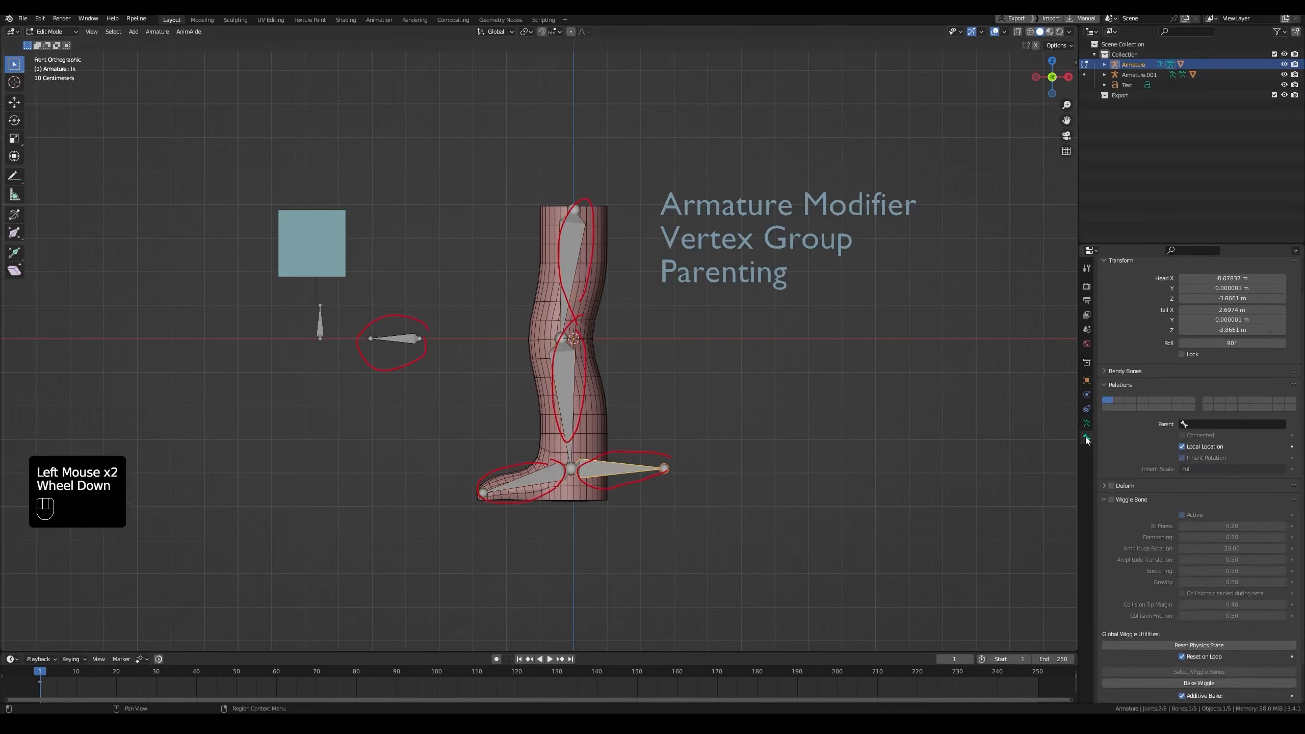
Compare the Deform setting of the detached control bone with that of the leg and foot bones in Edit Mode.
click(405, 339)
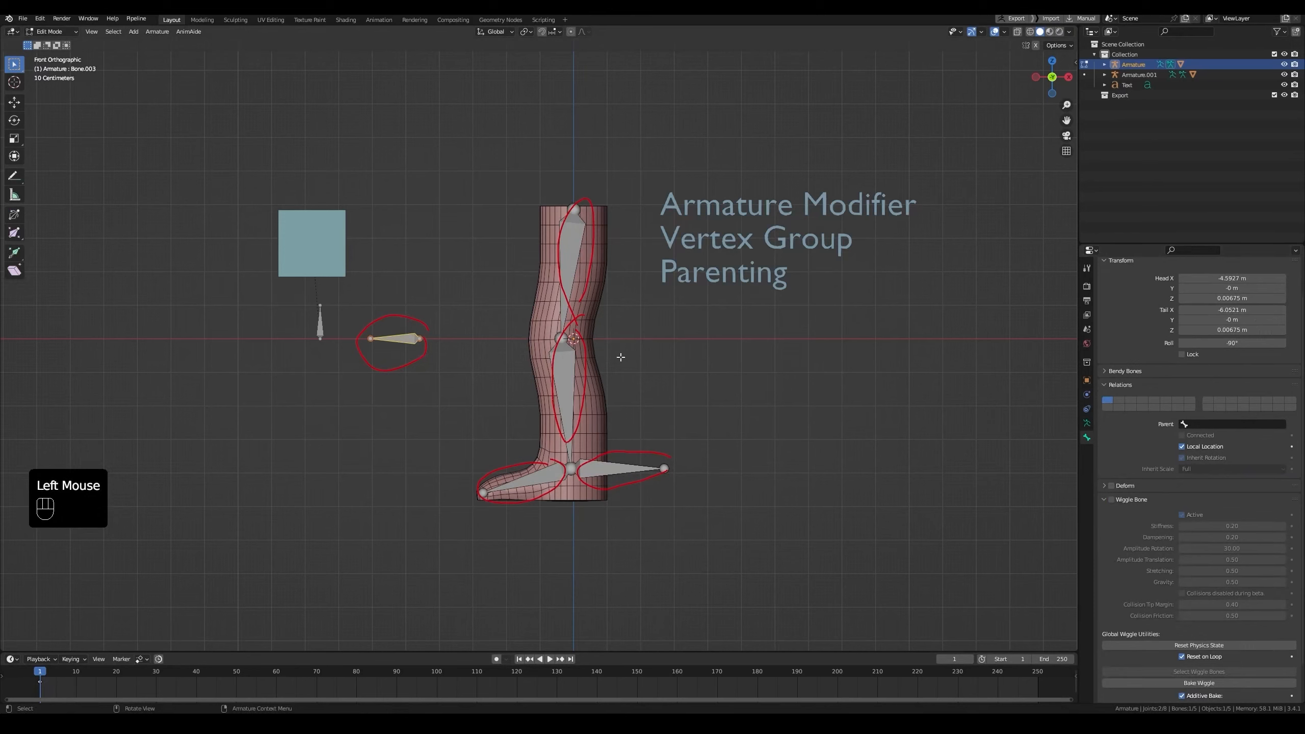
click(564, 380)
click(572, 257)
click(537, 479)
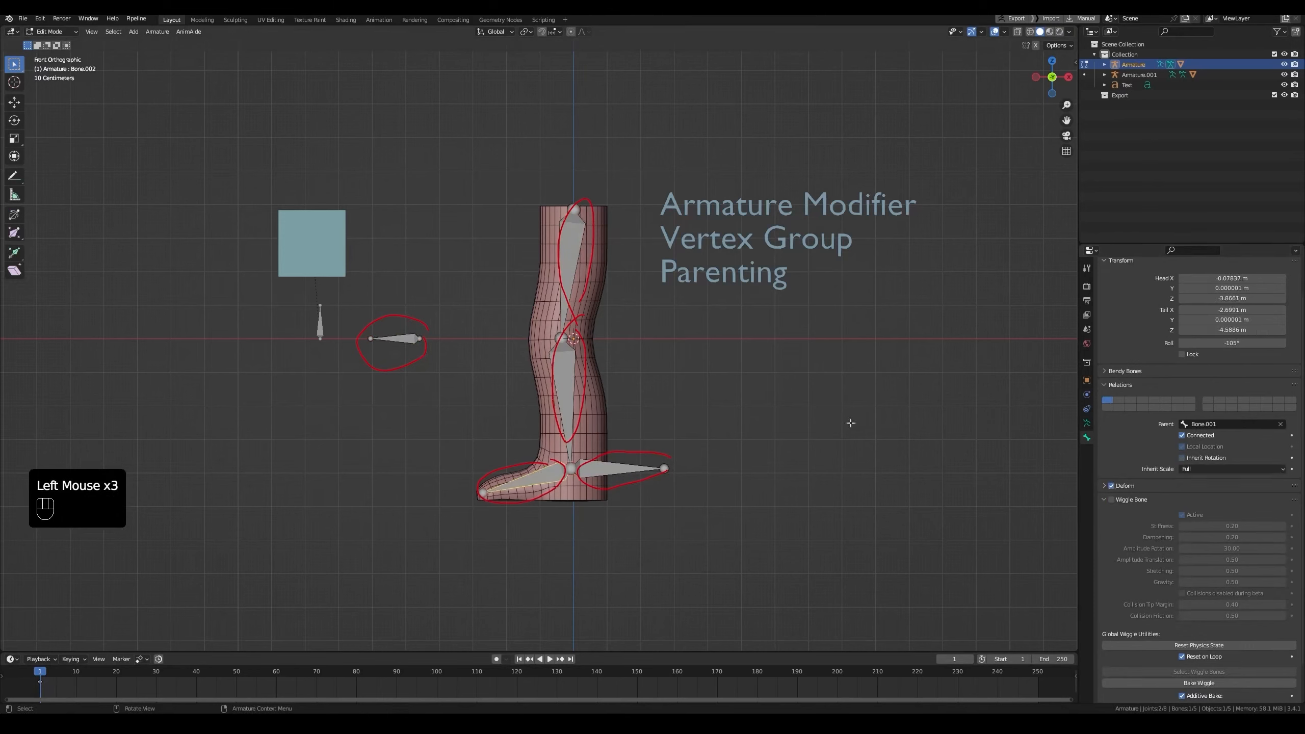
Erase the bone annotations and check how the leg is bound by test-moving Armature and viewing the cylinder's Armature modifier.
right_drag(459, 539, 397, 344)
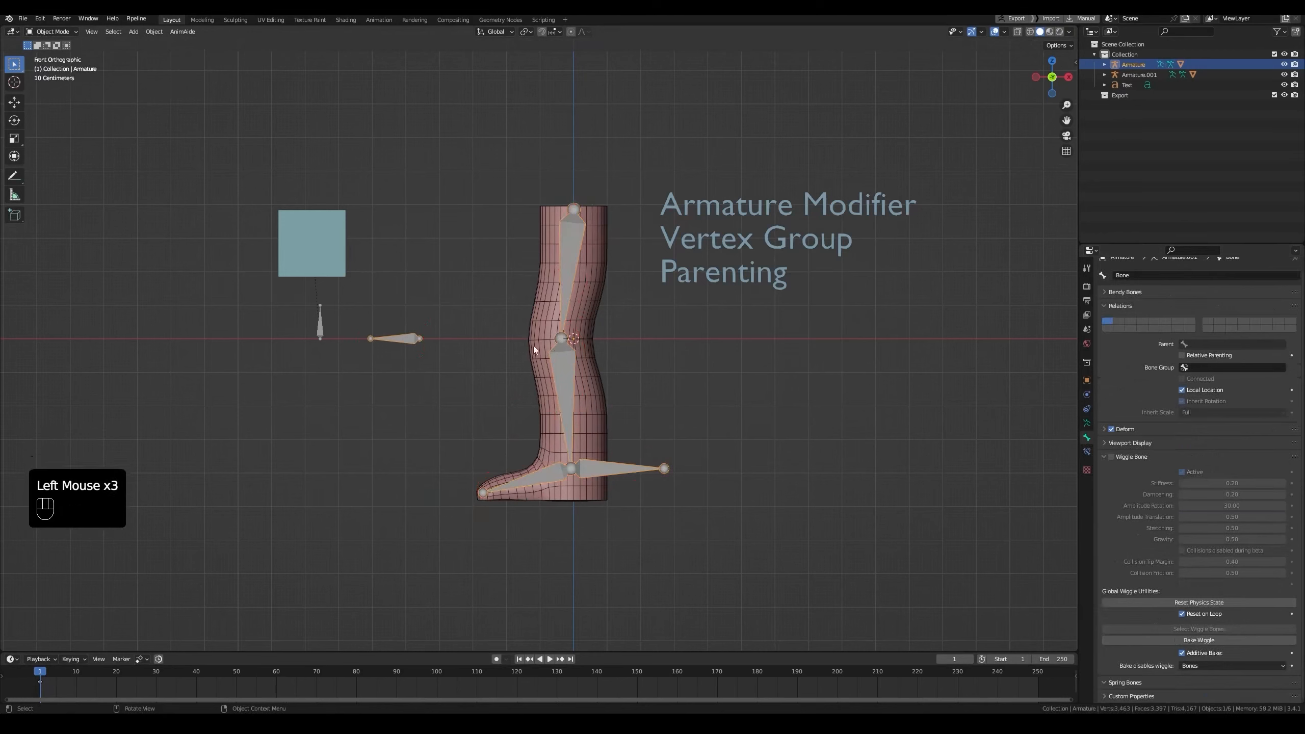
key(g)
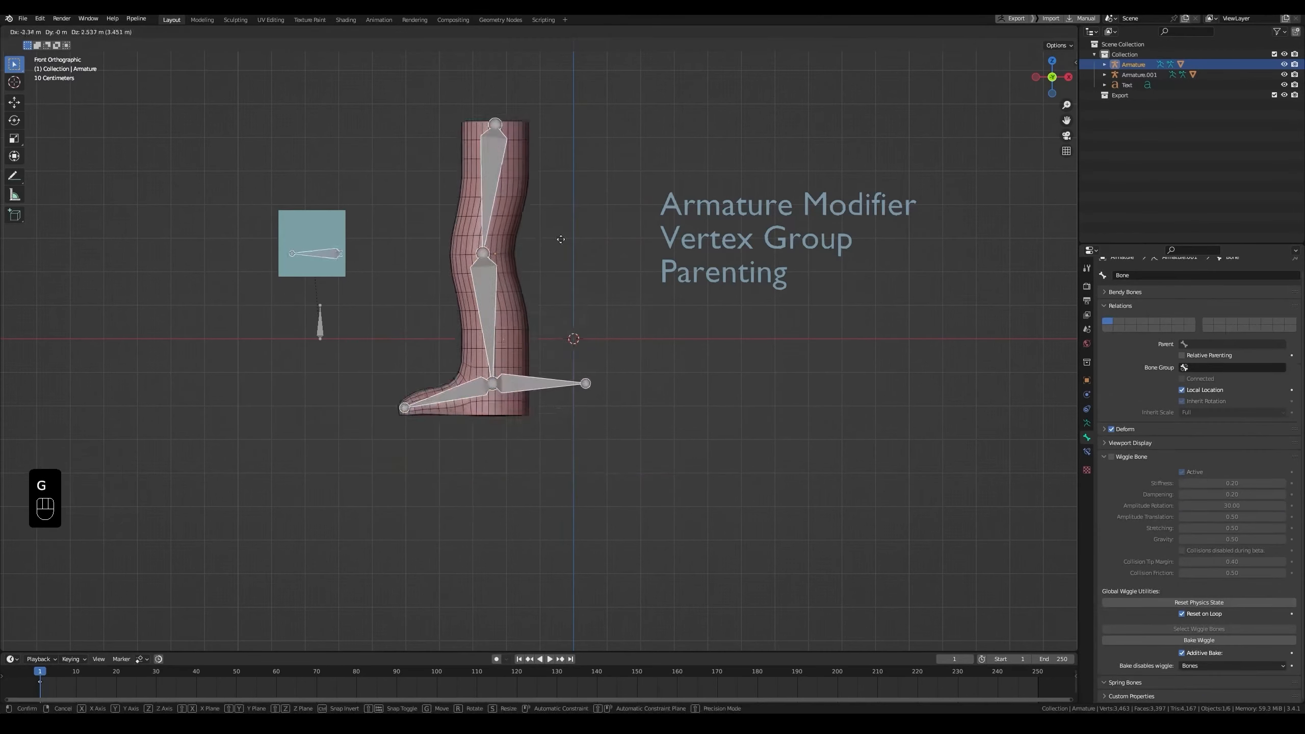
right_click(660, 349)
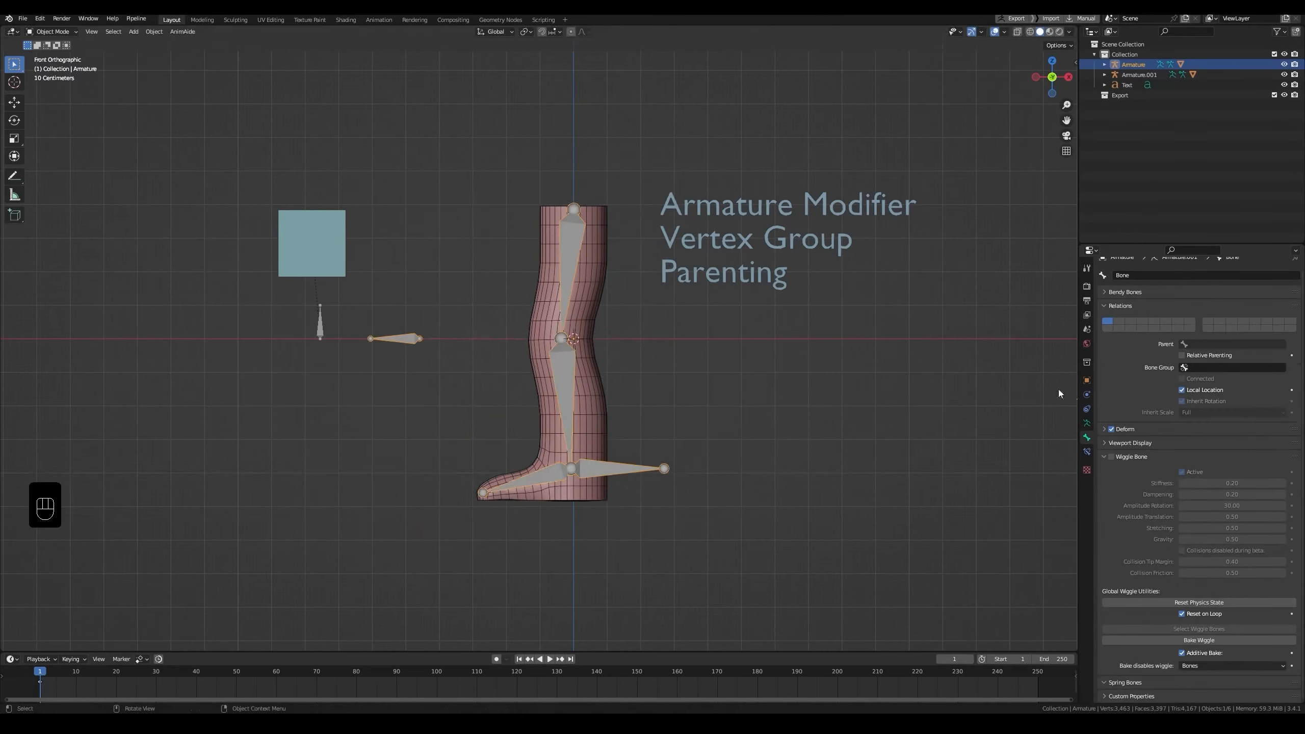
click(544, 338)
click(1087, 395)
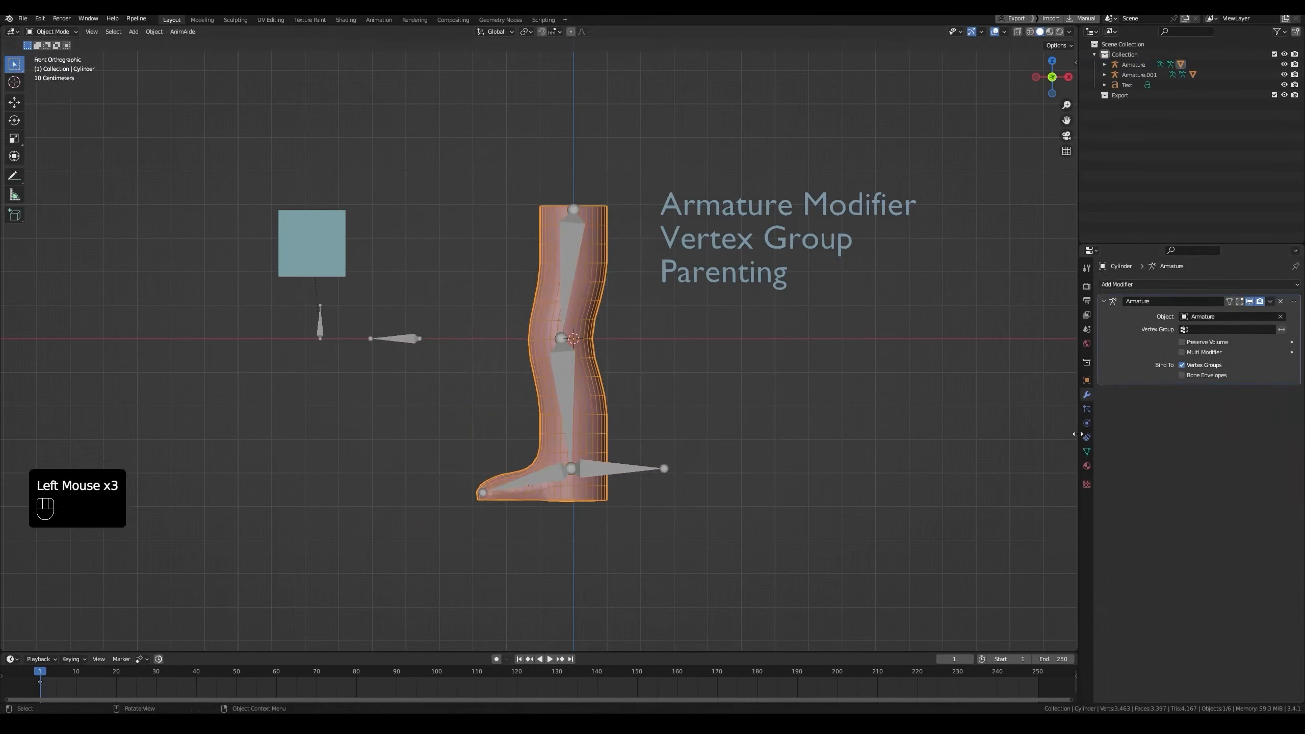
In Pose Mode, move the heel control bone about 1.55 m in X and 1.76 m in Z, and rotate it to bend the leg.
click(632, 468)
key(ctrl+Tab)
click(632, 468)
key(g)
click(703, 404)
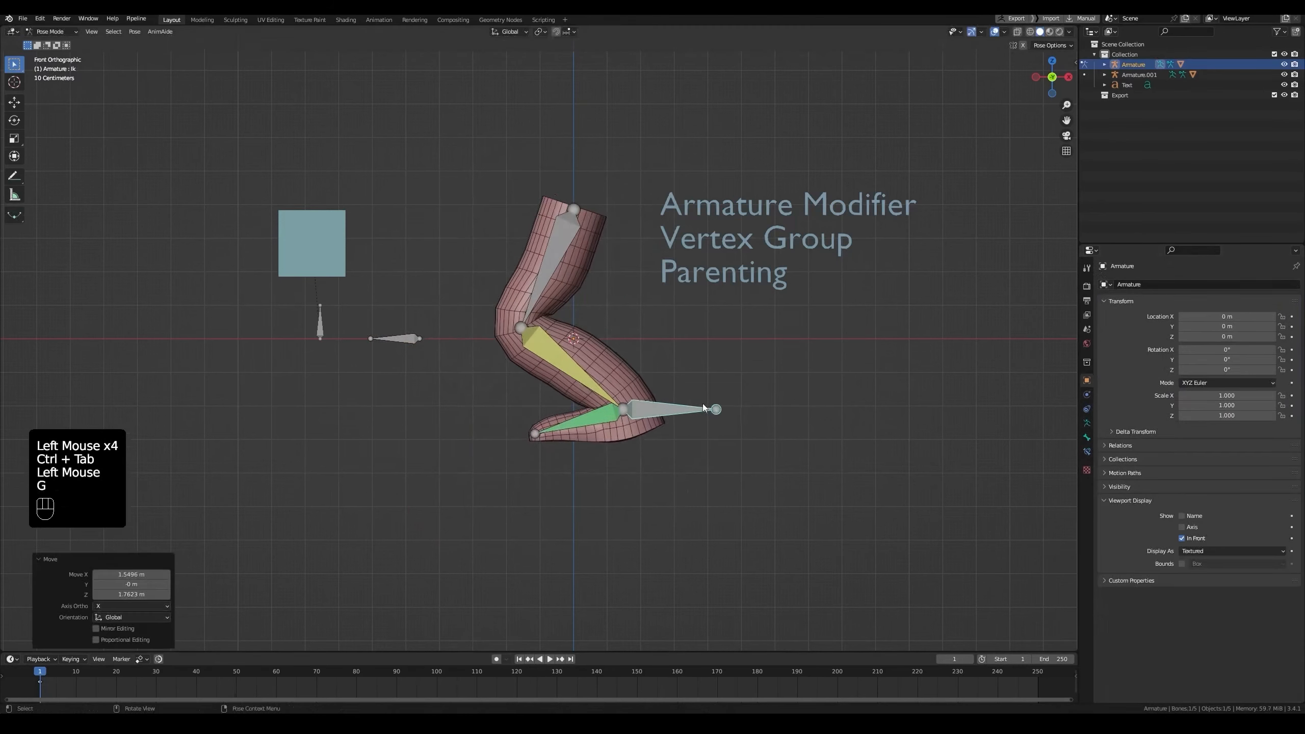
key(r)
click(623, 398)
Clear the rotation and location of all the armature's pose bones and return to Object Mode.
key(a)
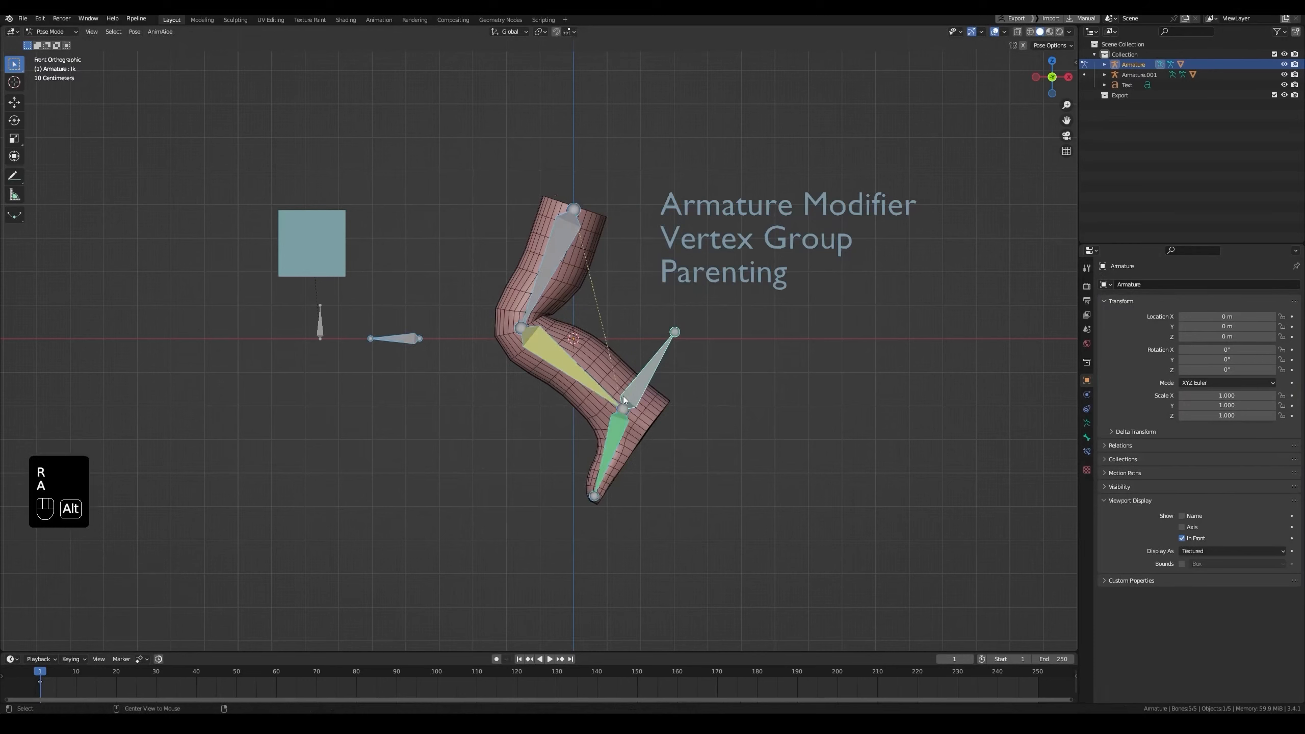
key(alt+r)
key(alt+g)
key(ctrl+Tab)
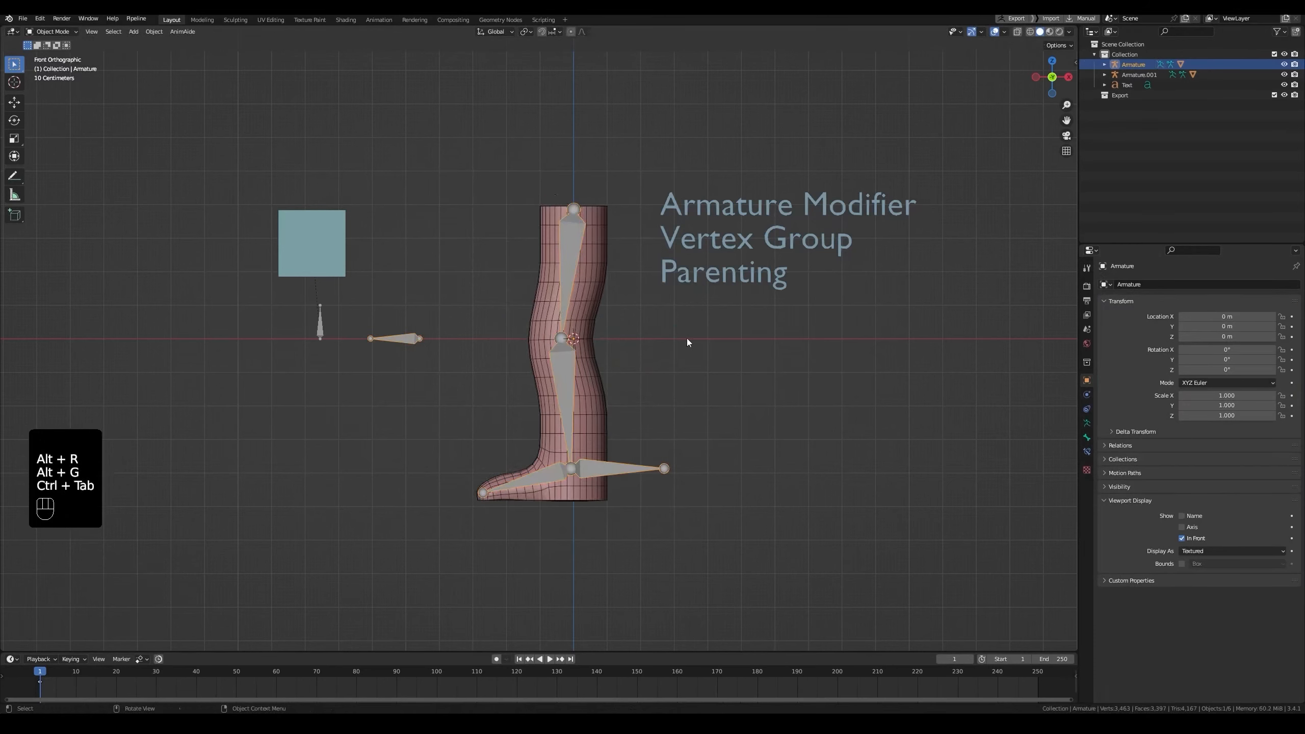
With Armature and the leg cylinder both selected, enter Weight Paint mode and select the foot bone to show its weights.
scroll(608, 337, down, 1)
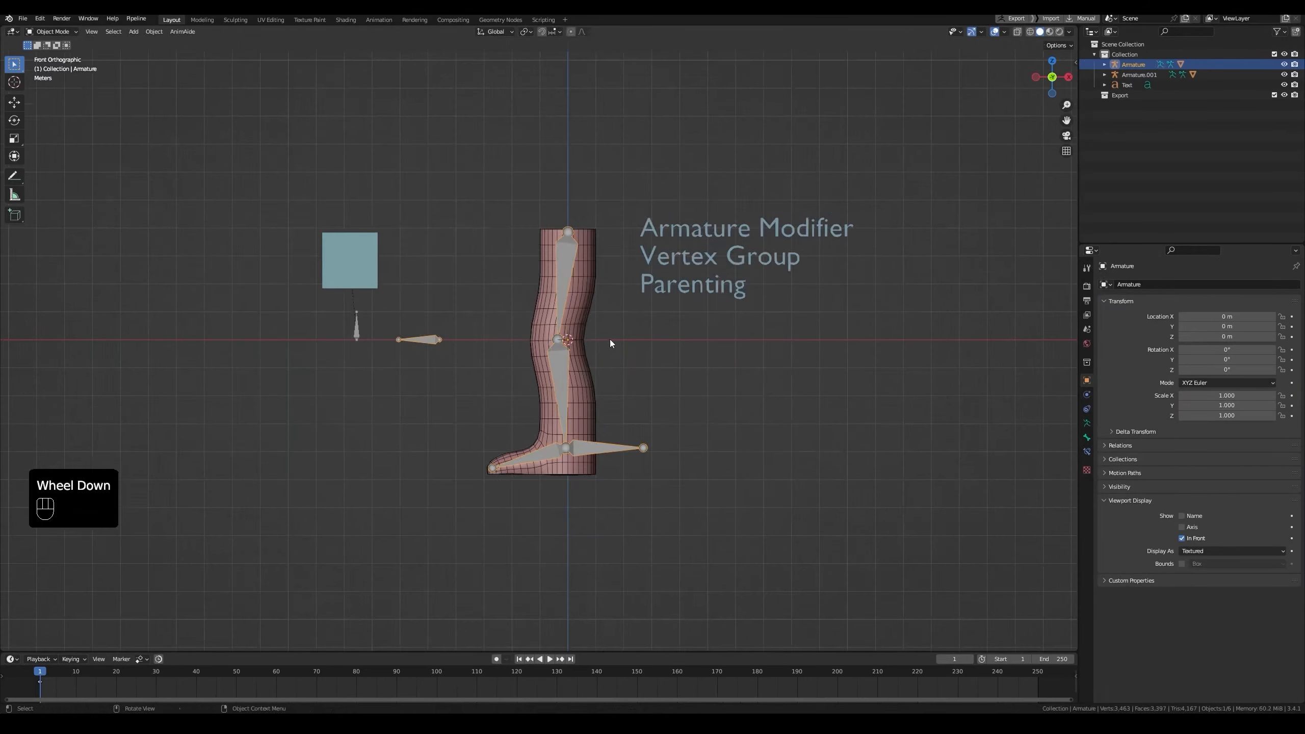
key(shift)
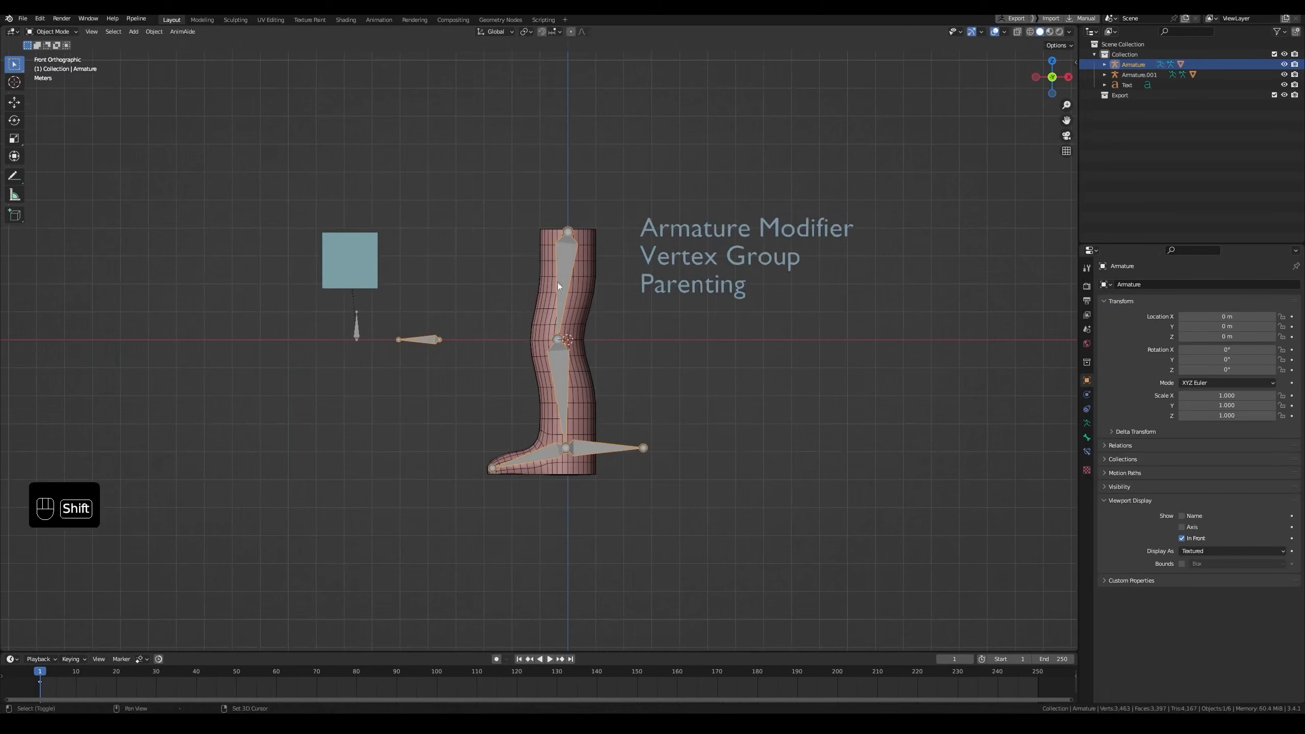
shift+click(589, 276)
click(61, 35)
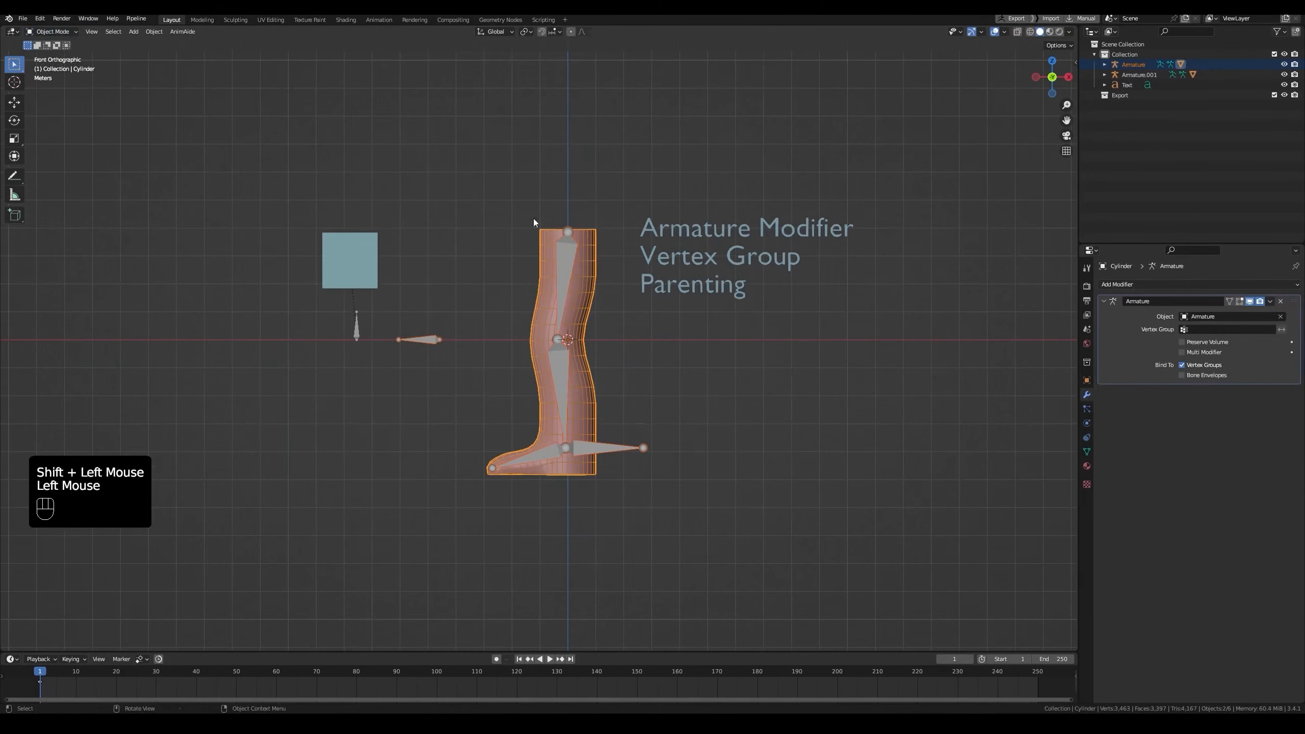
key(ctrl+Tab)
click(406, 226)
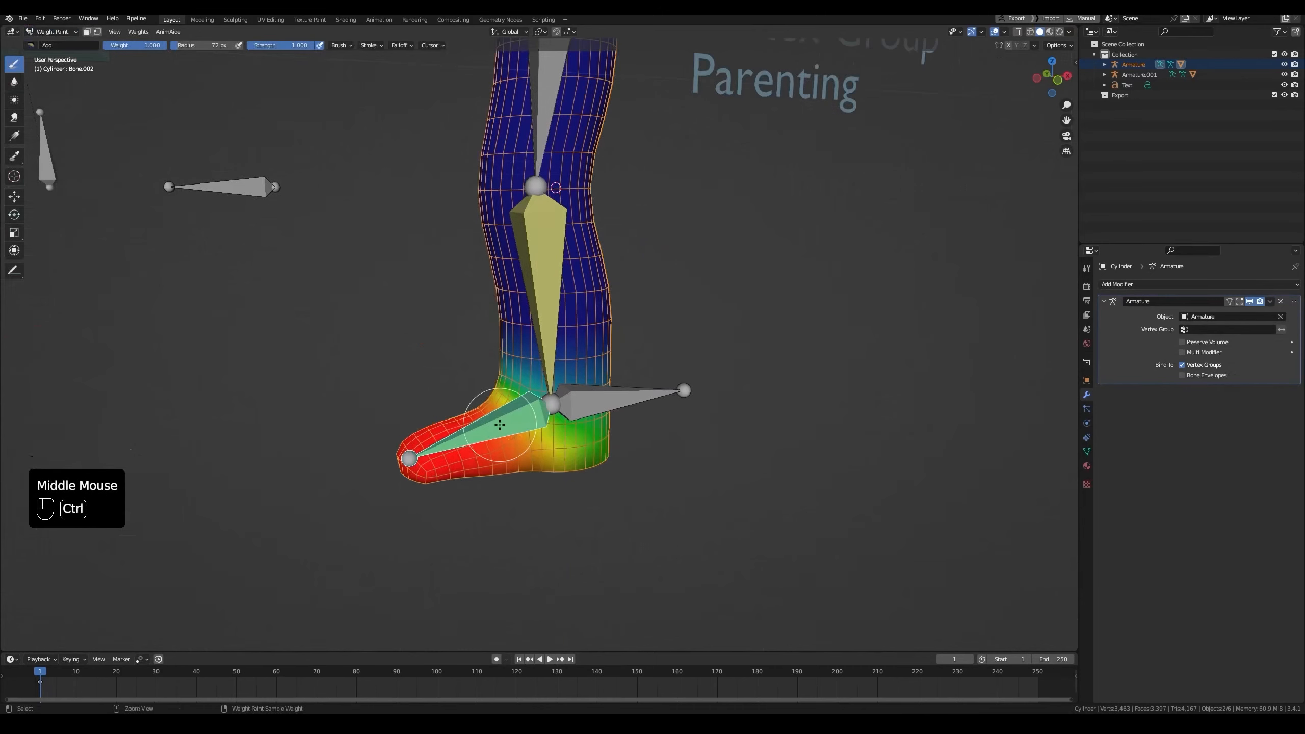
ctrl+click(500, 426)
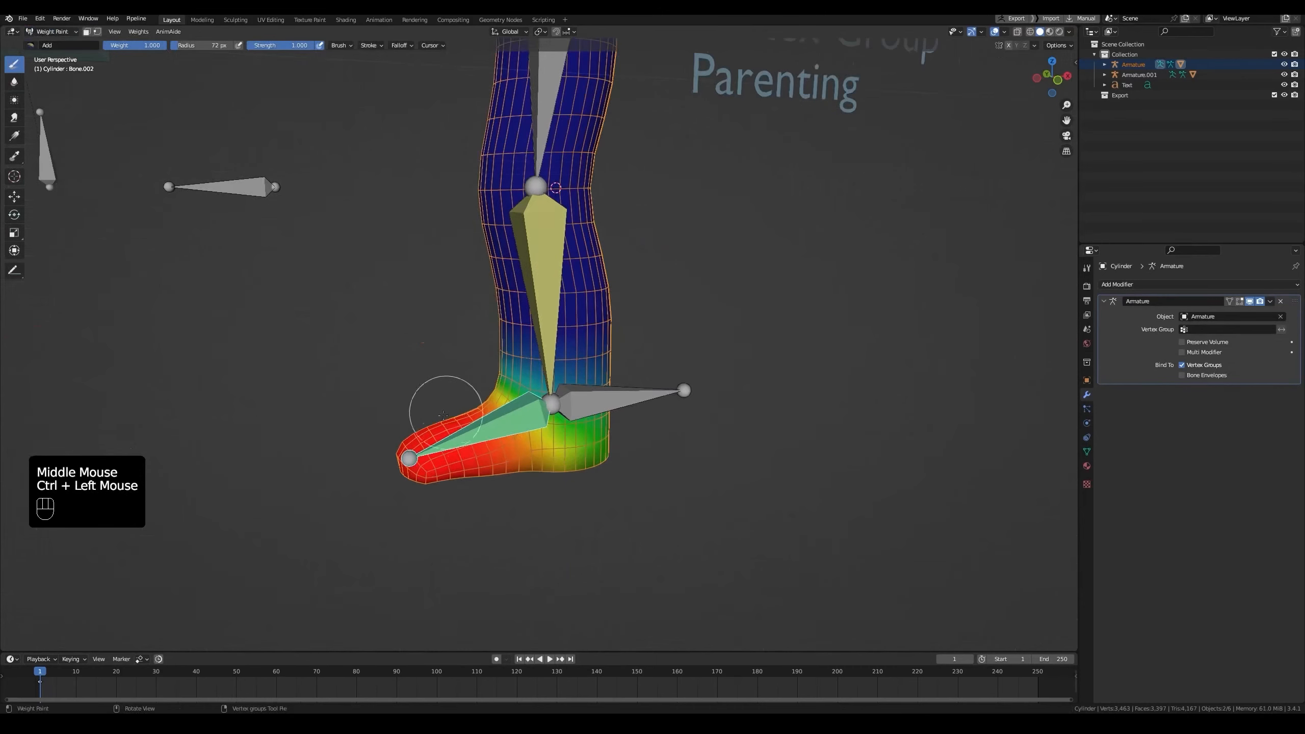
Test the foot weights in front view by rotating the foot bone about -55.6°, and undo the rotation.
middle_drag(776, 426, 694, 429)
key(grave)
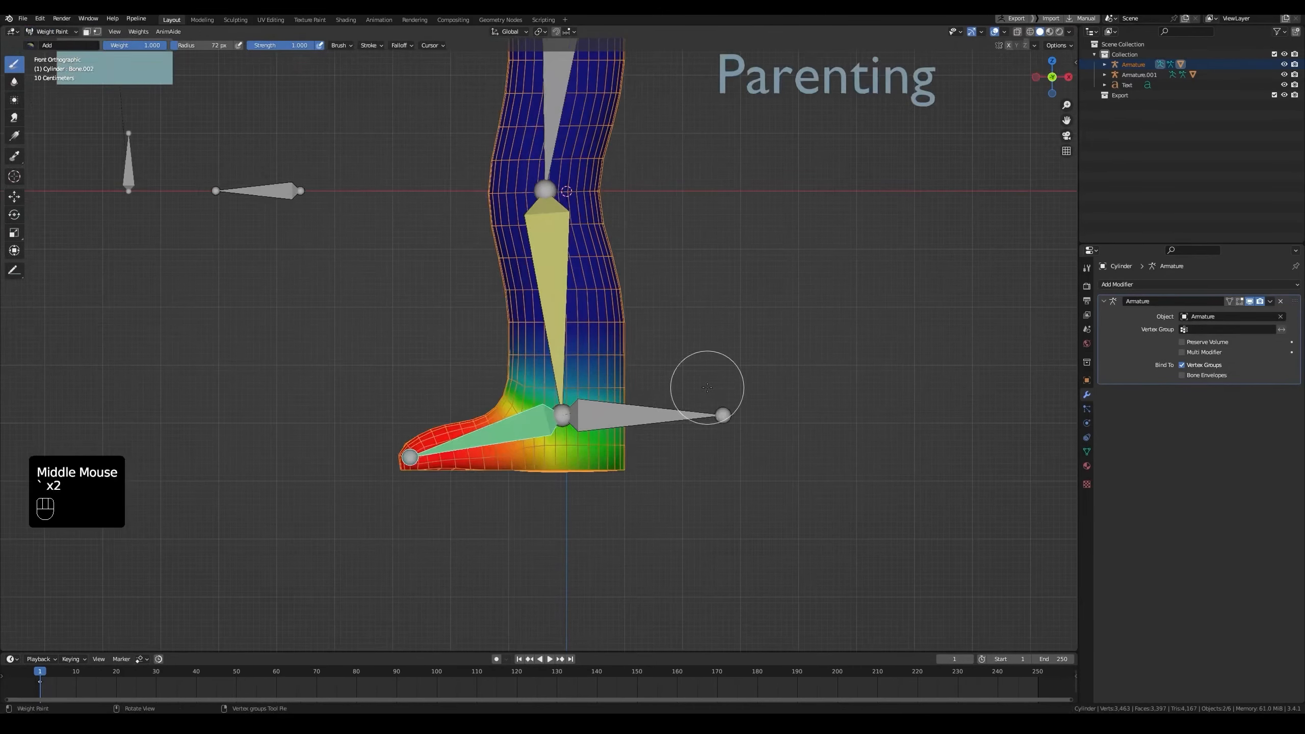
key(r)
click(621, 279)
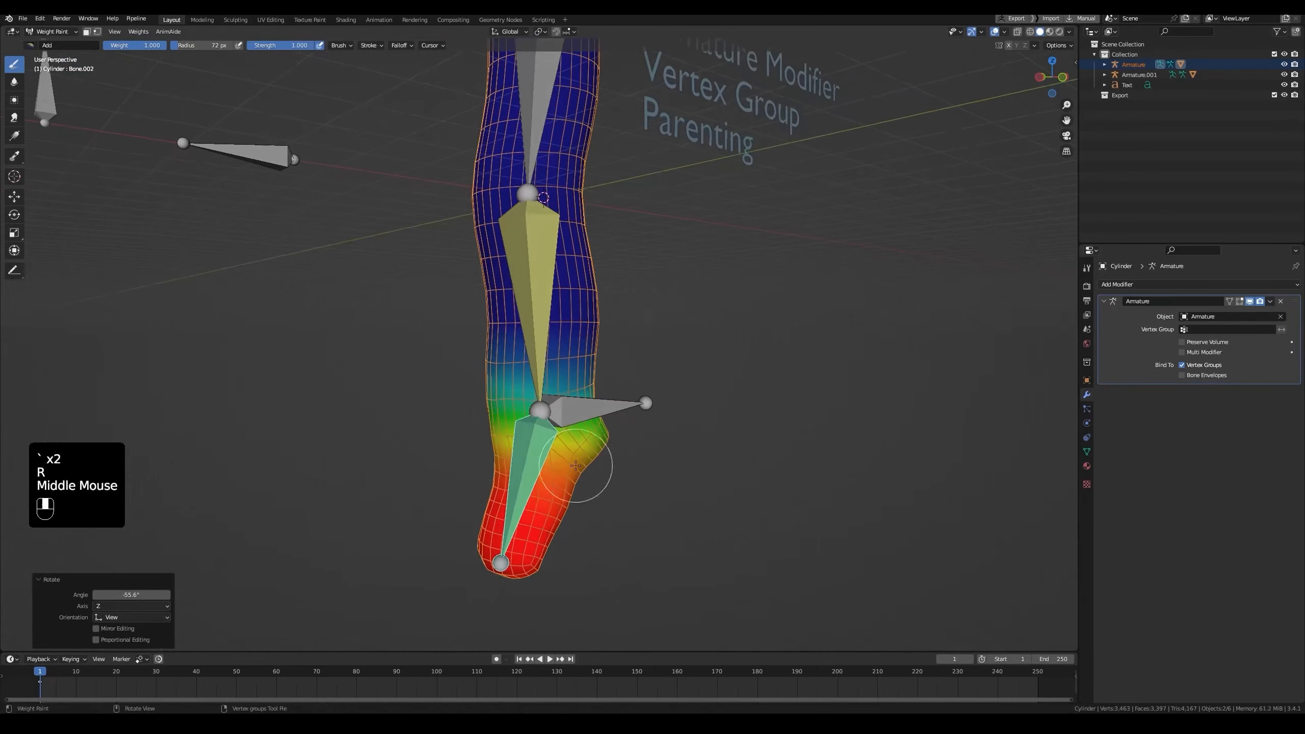
middle_drag(575, 465, 546, 313)
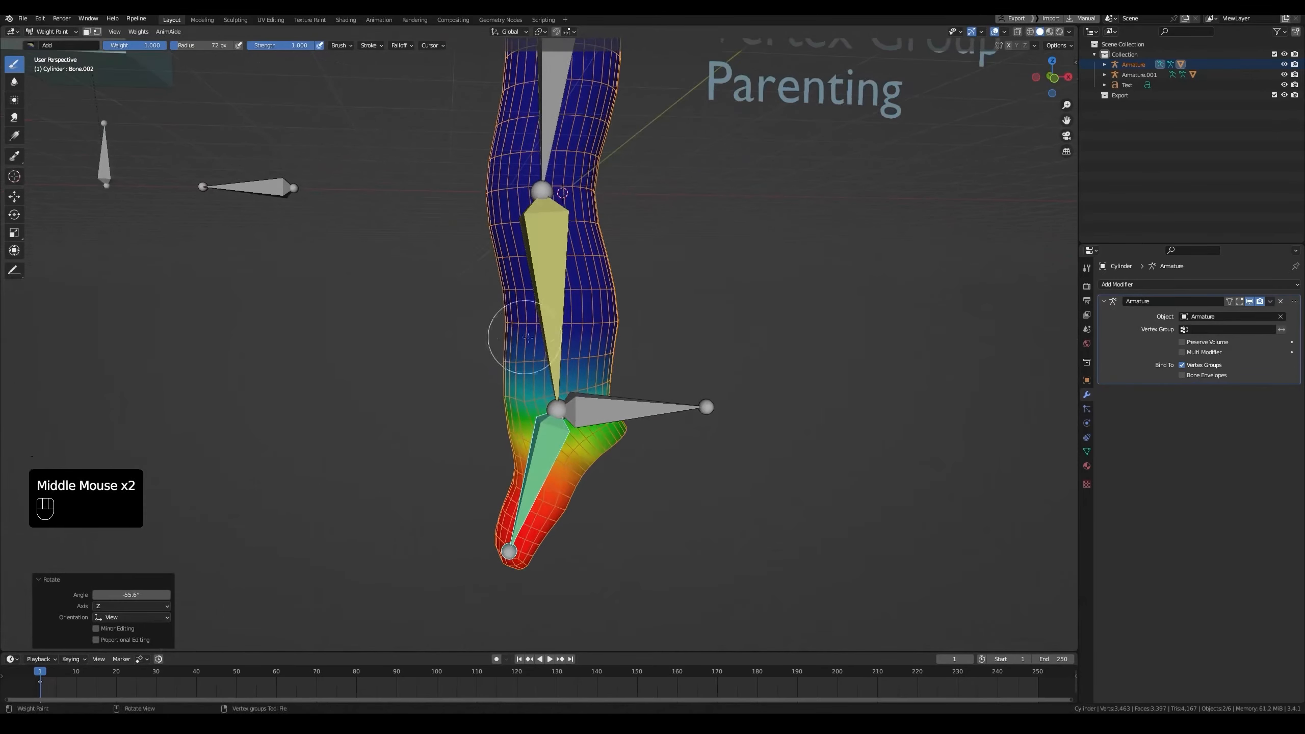
key(ctrl+z)
Paint foot-bone weight onto the front of the knee with the Add brush, and test it by rotating the foot bone about -51.8°.
middle_drag(534, 329, 509, 291)
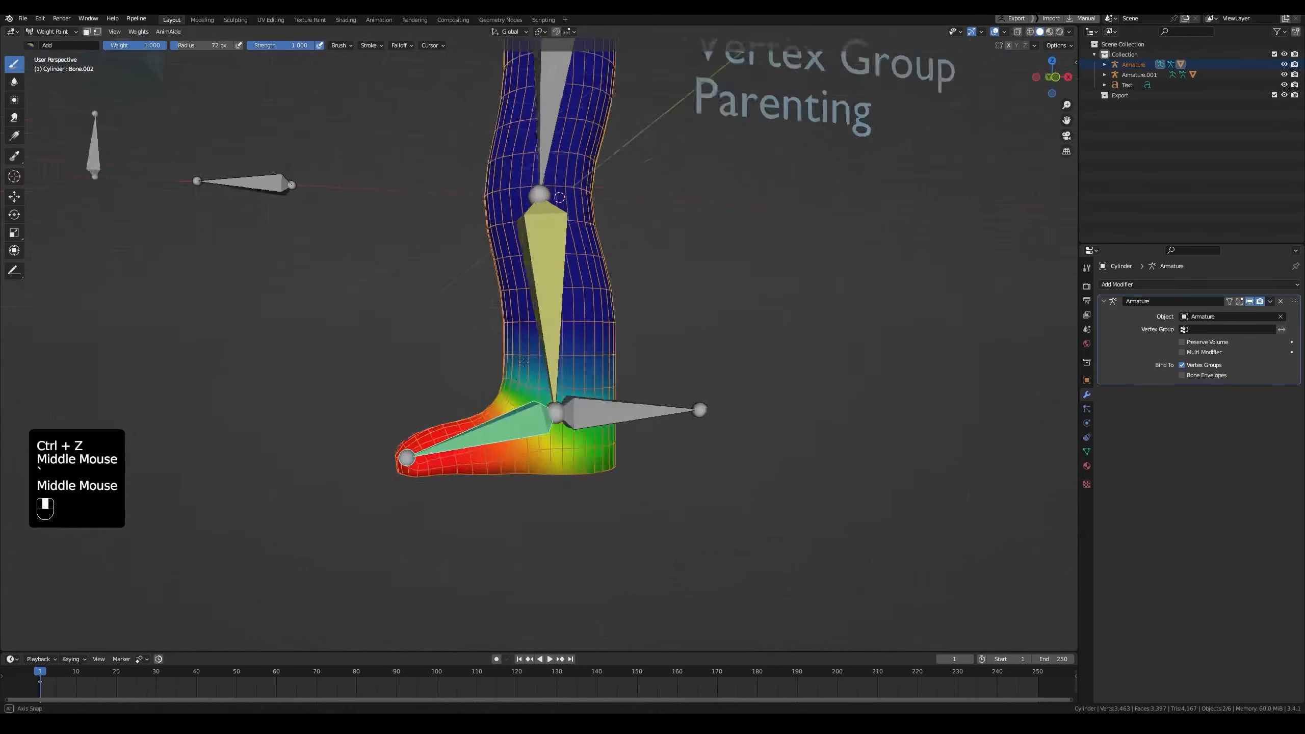
key(grave)
key(1)
drag(494, 193, 488, 204)
middle_drag(488, 204, 506, 198)
drag(501, 191, 467, 186)
key(grave)
key(r)
click(654, 115)
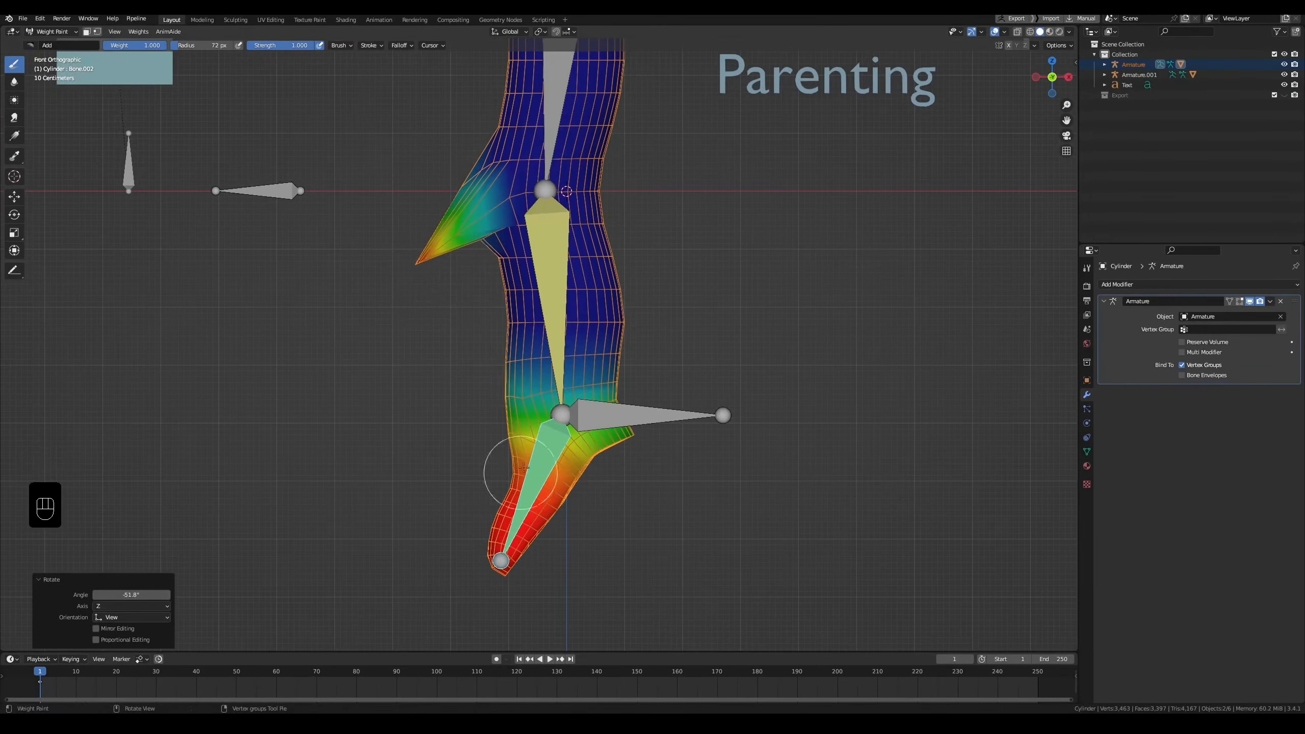
key(ctrl+z)
Remove the foot bone's painted weight from the knee with the Subtract brush and rotate the foot bone about -62.7°.
middle_drag(491, 385, 547, 384)
key(2)
key(ctrl+z)
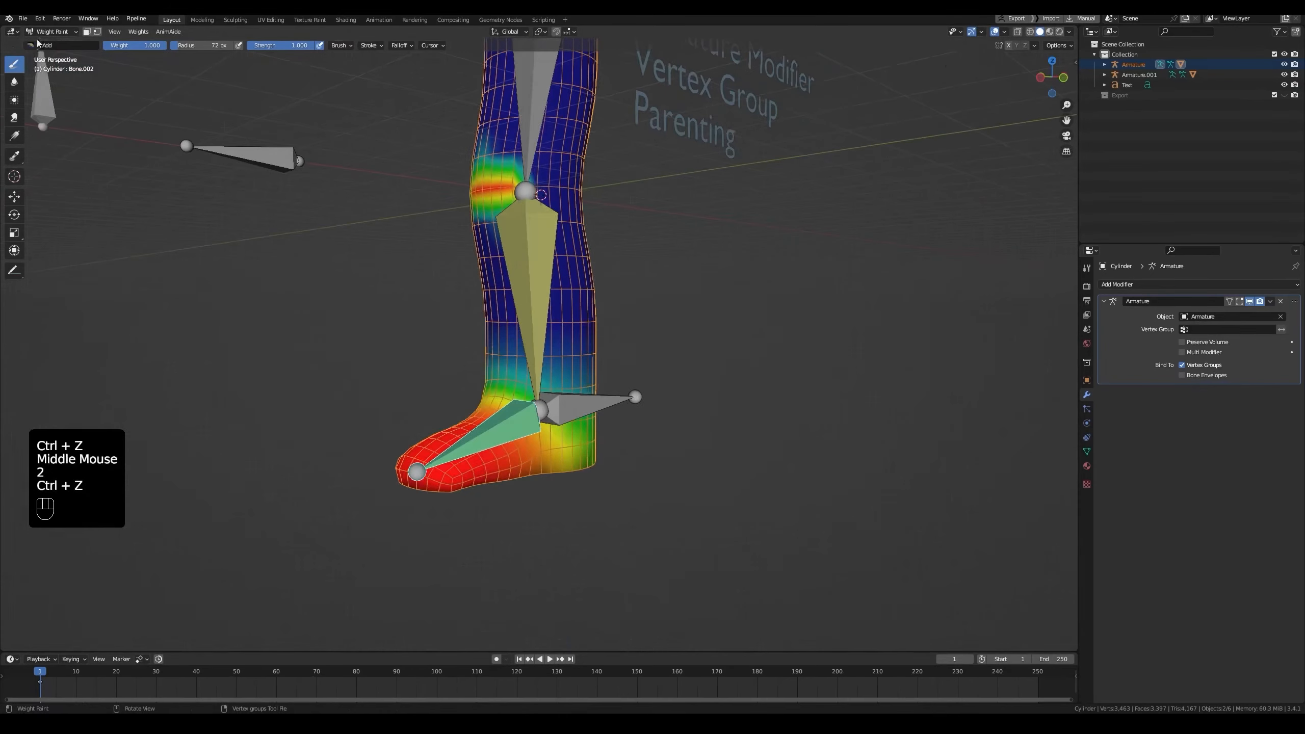
click(31, 48)
click(249, 79)
middle_drag(370, 149, 416, 164)
mouse_move(475, 190)
mouse_down()
mouse_move(446, 198)
mouse_move(479, 211)
mouse_up()
drag(480, 211, 485, 157)
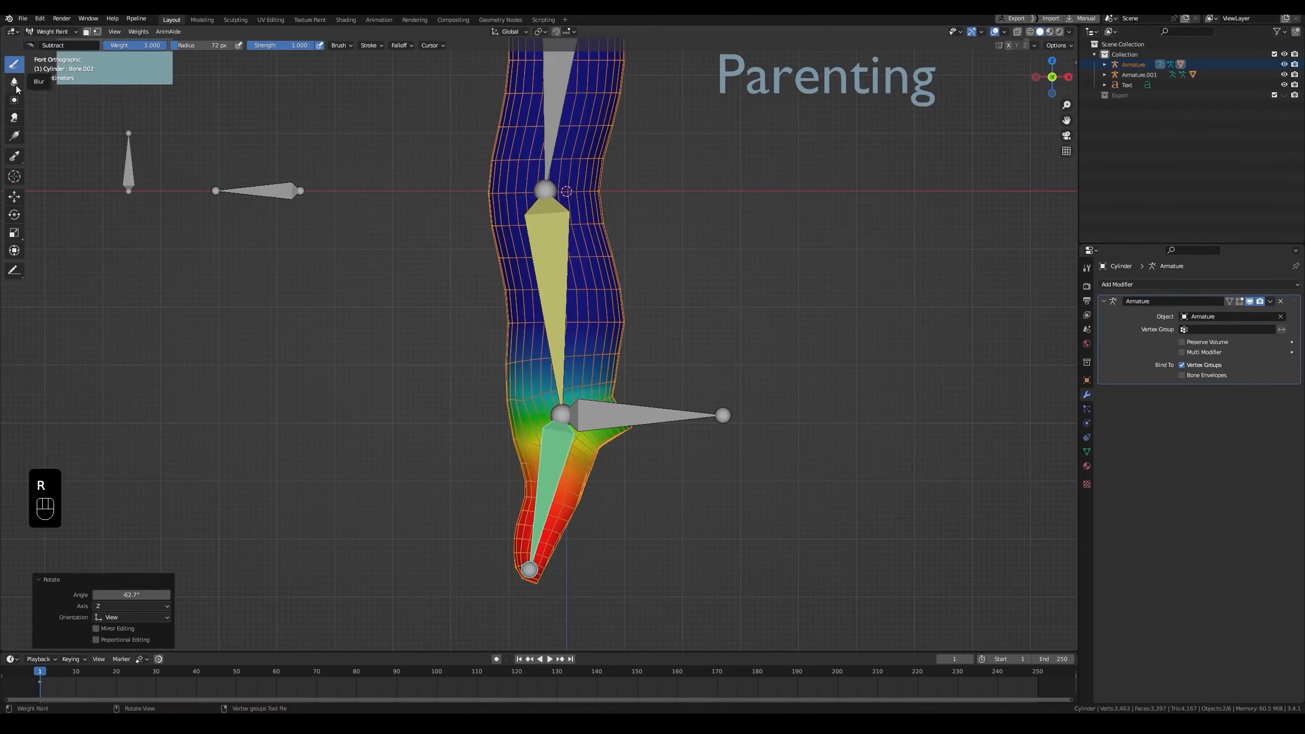
Smooth the foot bone's weights around the ankle with the Blur brush at a radius of 142 px.
click(14, 81)
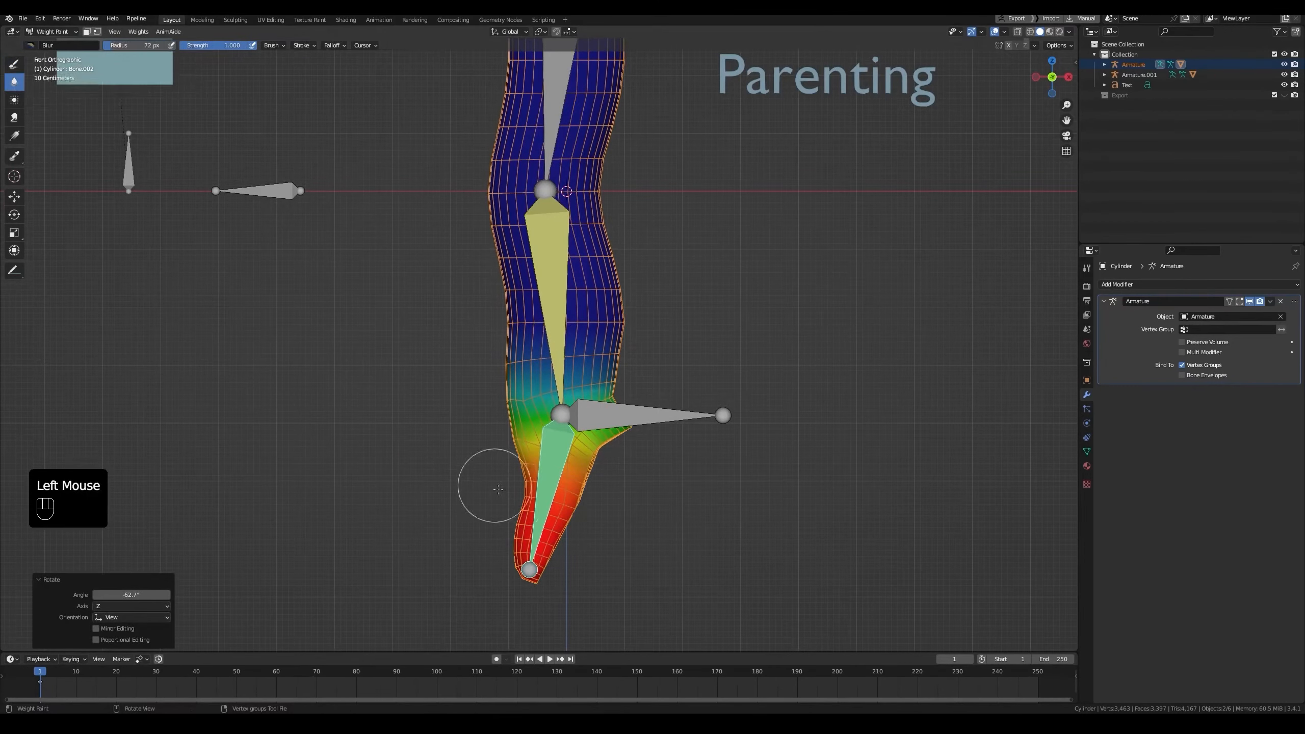
mouse_move(489, 481)
middle_down()
mouse_move(509, 501)
mouse_move(478, 419)
middle_up()
scroll(513, 504, up, 2)
key(f)
click(524, 390)
drag(482, 386, 442, 362)
middle_drag(404, 360, 445, 356)
click(433, 365)
drag(421, 368, 411, 378)
middle_drag(436, 375, 478, 378)
click(514, 382)
mouse_move(513, 385)
middle_down()
mouse_move(550, 389)
mouse_move(565, 353)
middle_up()
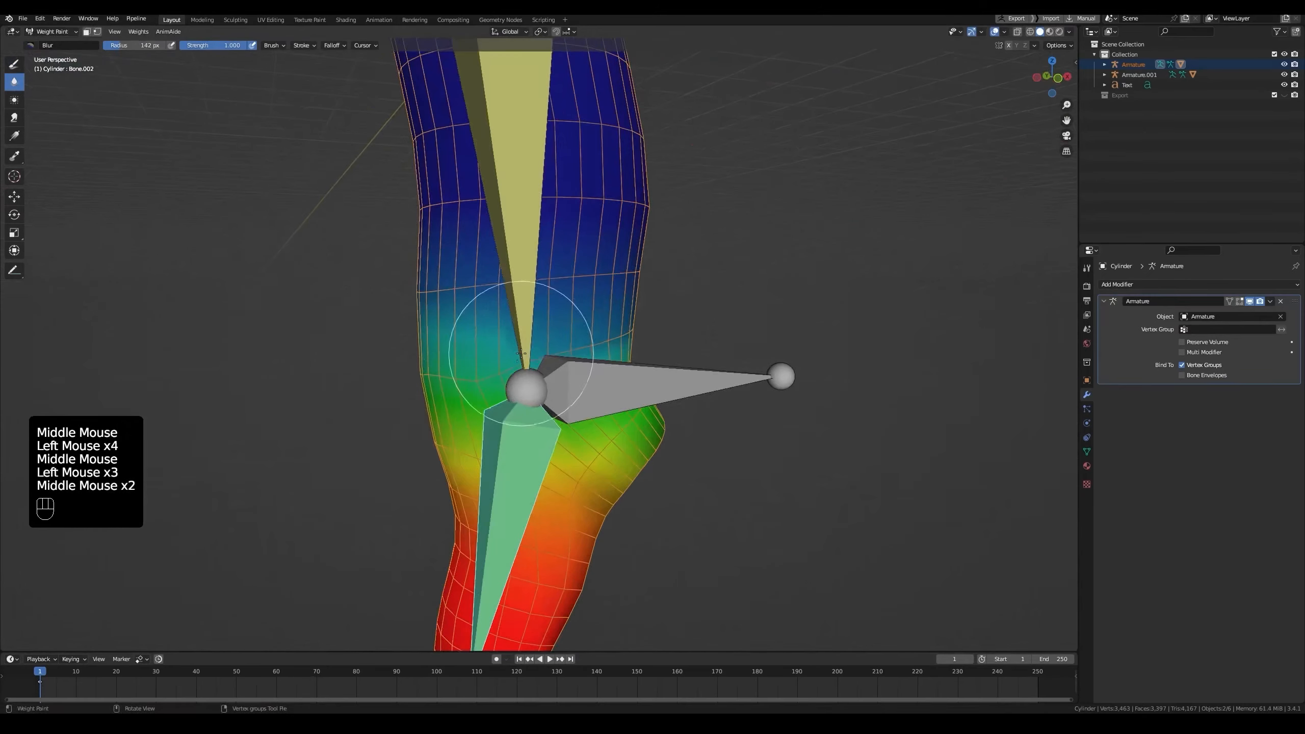
drag(549, 350, 548, 337)
middle_drag(462, 355, 591, 375)
drag(462, 412, 394, 427)
click(394, 427)
middle_drag(394, 427, 420, 455)
click(439, 445)
click(442, 447)
click(443, 448)
click(432, 453)
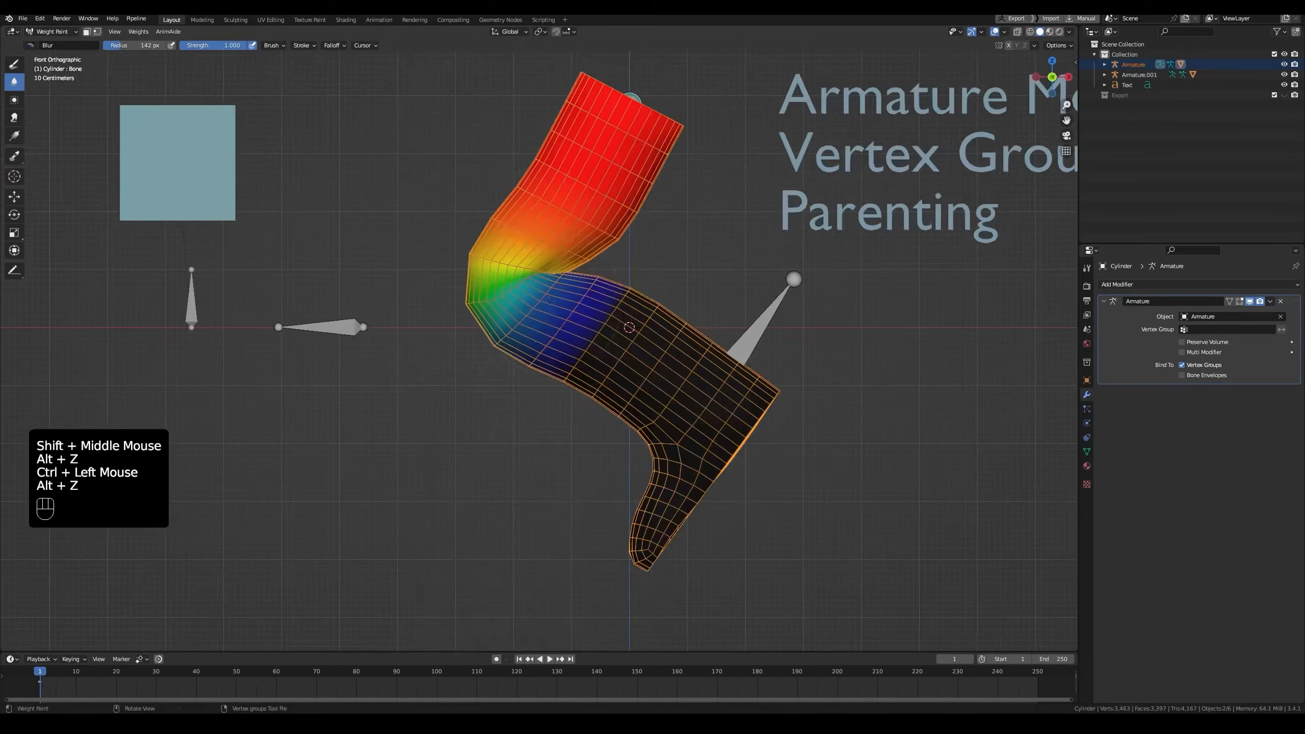
Blur the upper leg bone's weights around the front and sides of the bent knee.
scroll(400, 362, up, 3)
shift+middle_drag(405, 305, 444, 295)
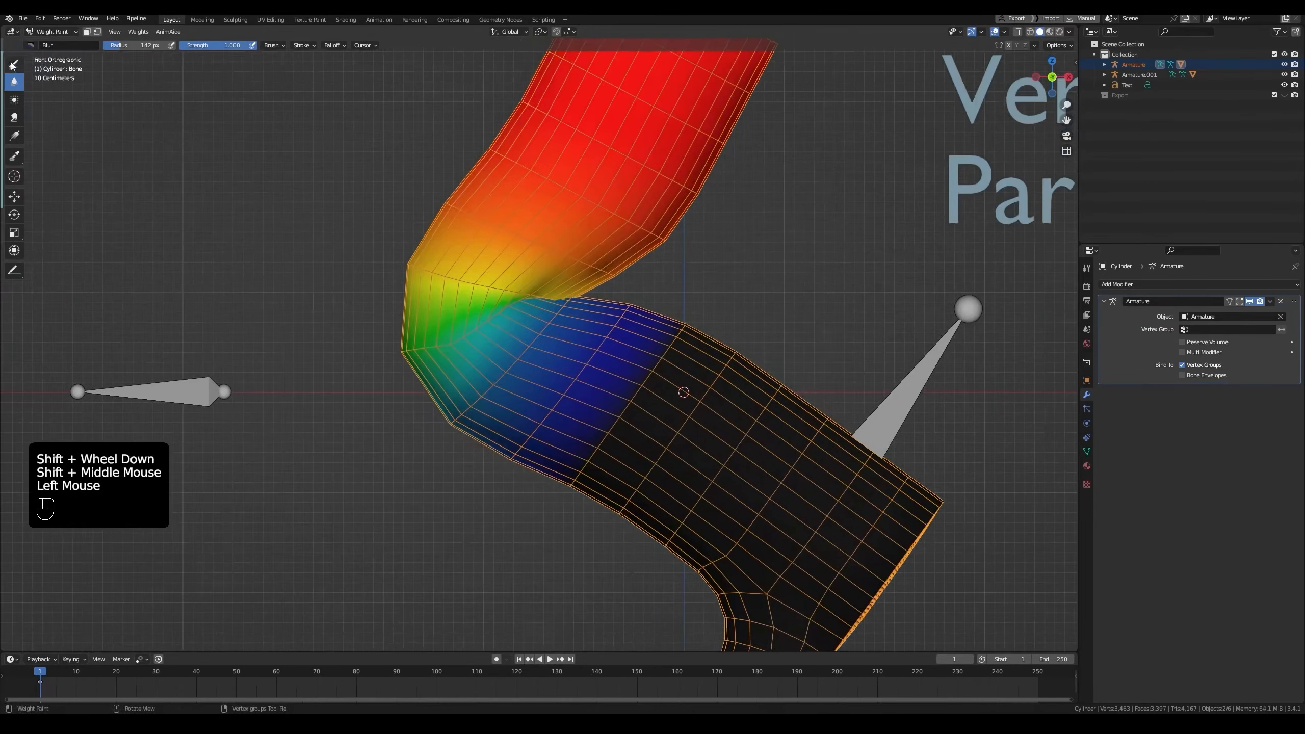
click(14, 66)
click(15, 81)
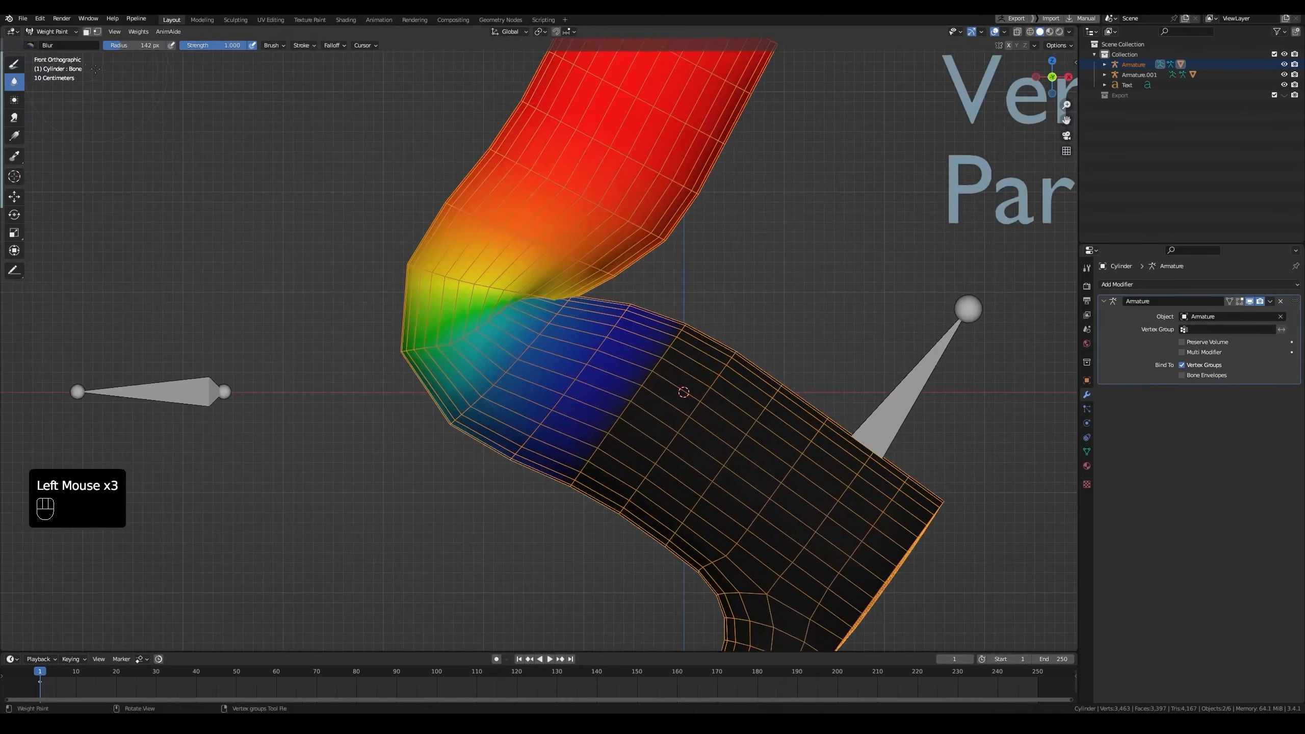
middle_drag(503, 373, 606, 370)
drag(493, 329, 405, 331)
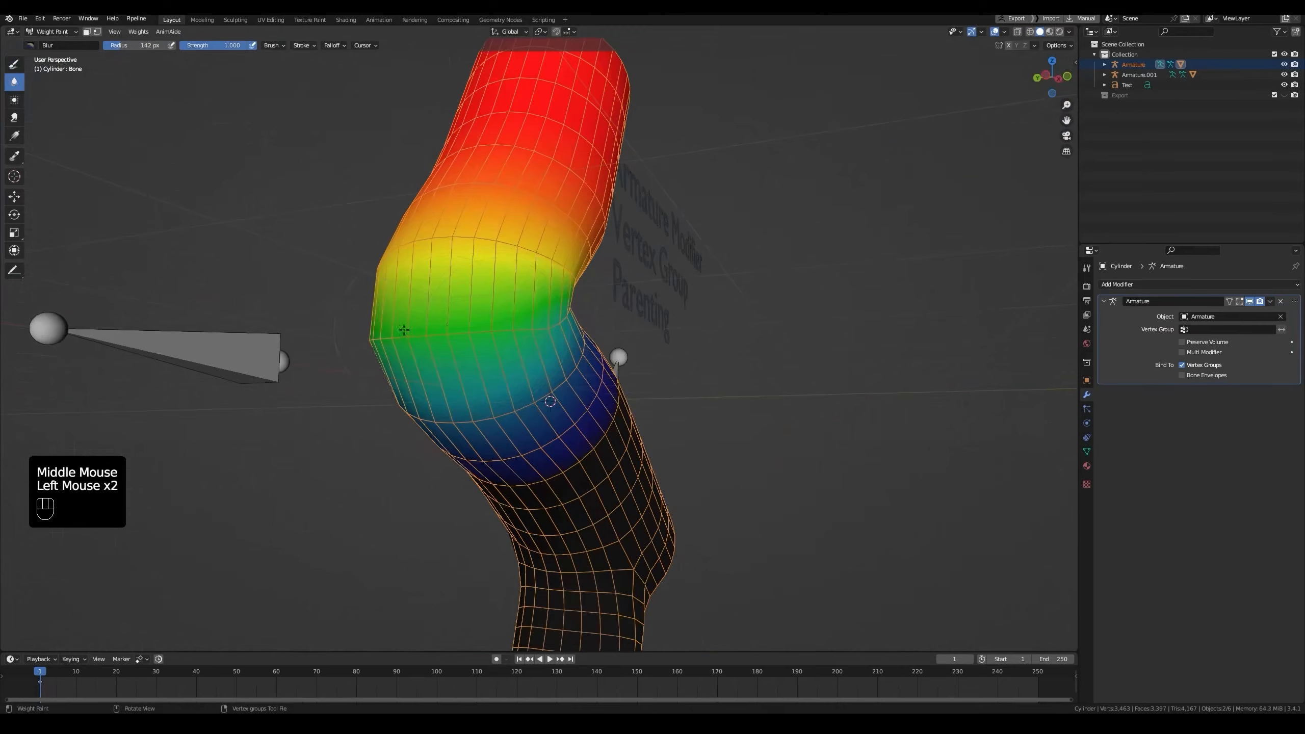
middle_drag(411, 339, 575, 340)
drag(514, 288, 555, 304)
middle_drag(519, 355, 616, 376)
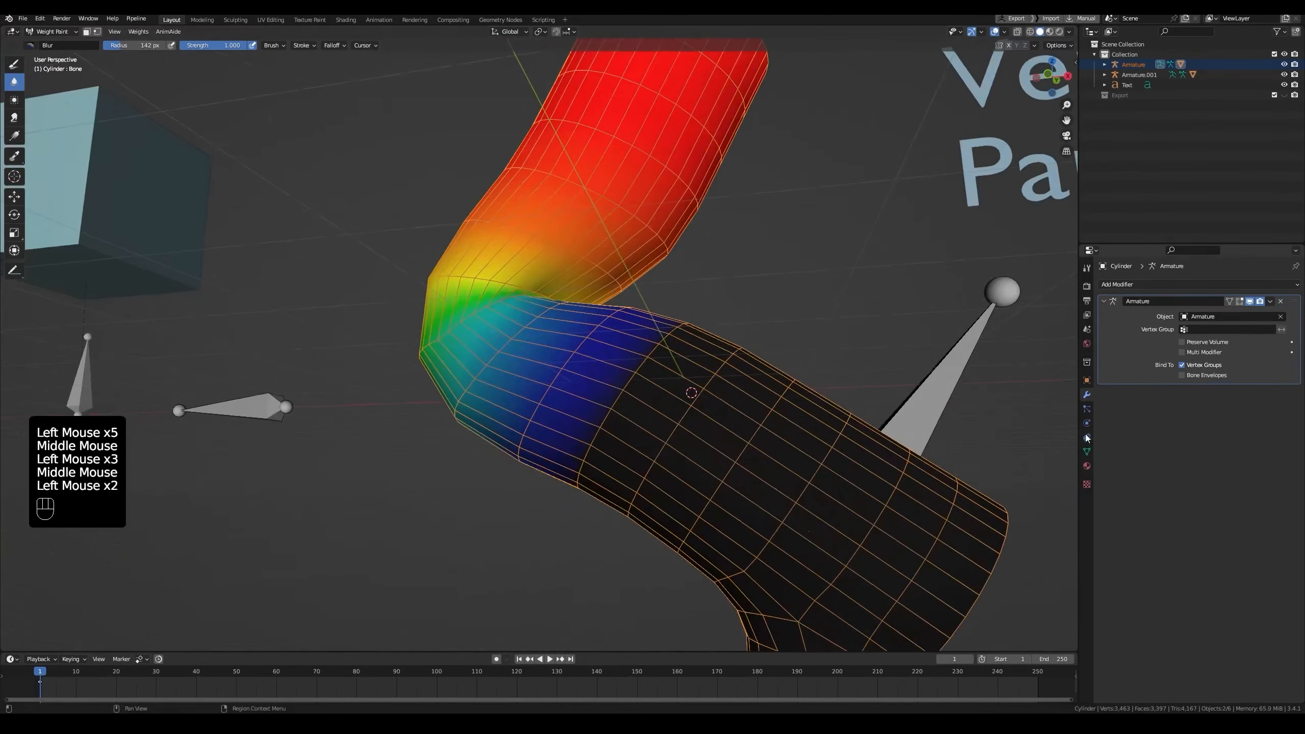
Show the brush's Auto Normalize option and blur the upper leg bone's weights in the crease behind the knee.
click(1087, 268)
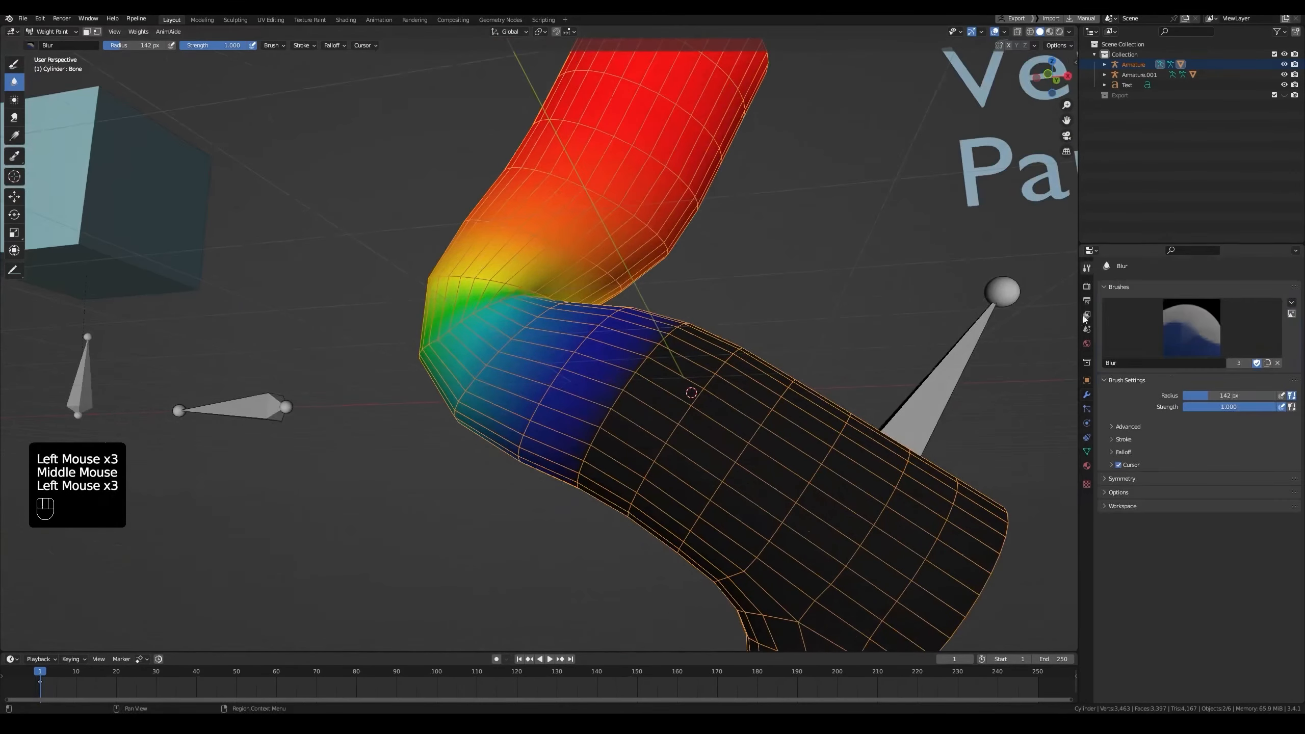
click(1120, 492)
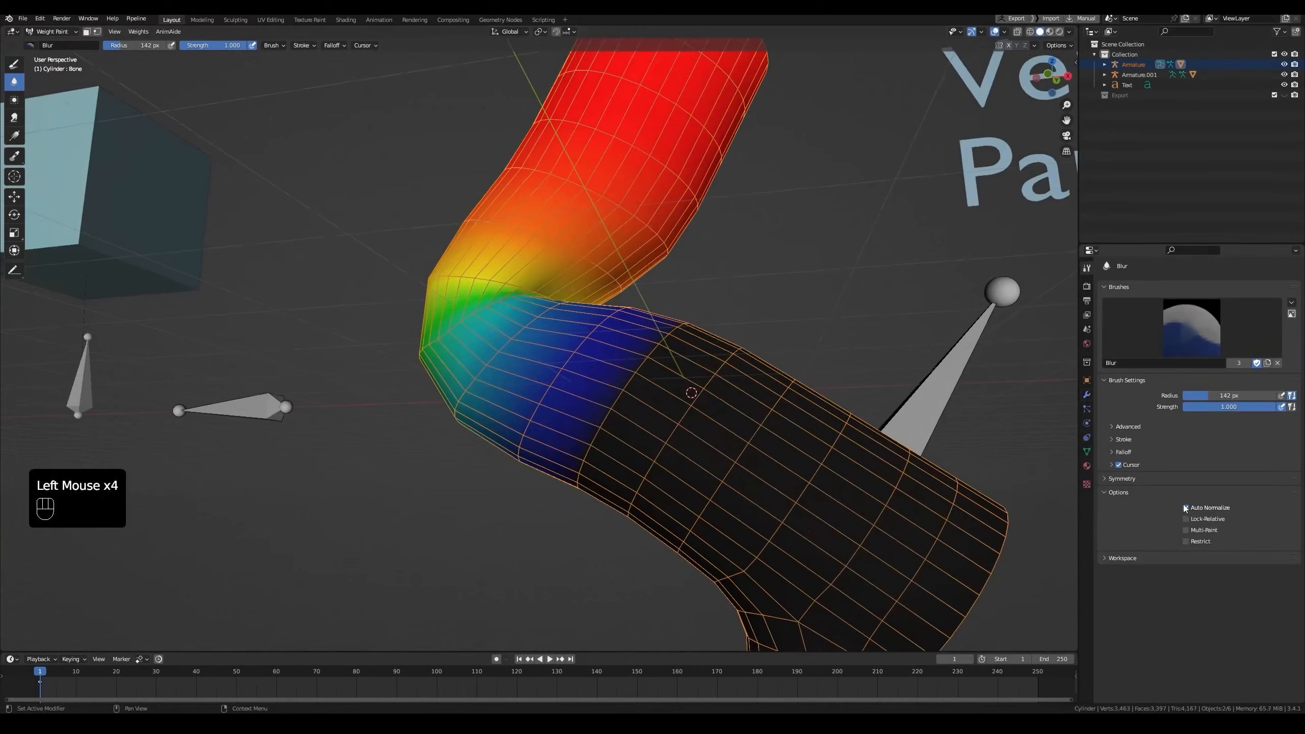
middle_drag(791, 318, 709, 303)
click(709, 293)
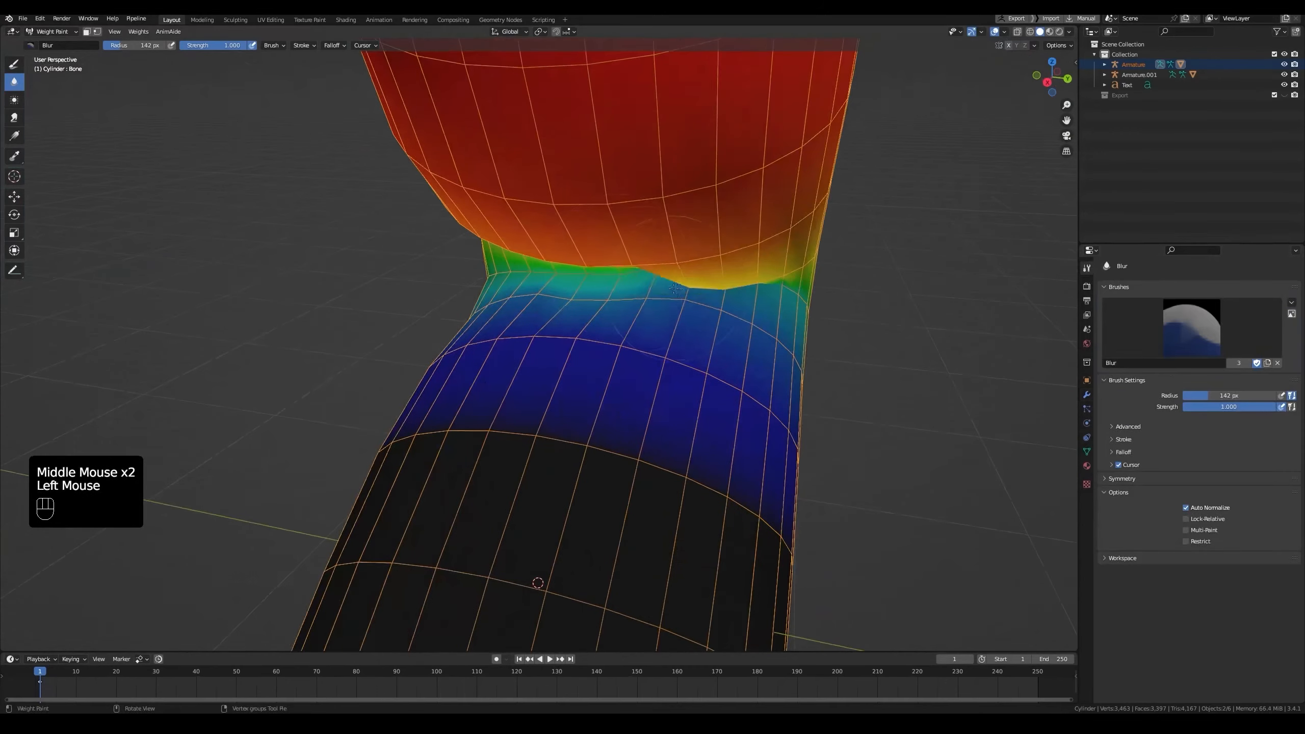
drag(689, 291, 714, 293)
middle_drag(714, 308, 637, 304)
drag(739, 327, 756, 336)
middle_drag(755, 337, 715, 310)
click(617, 296)
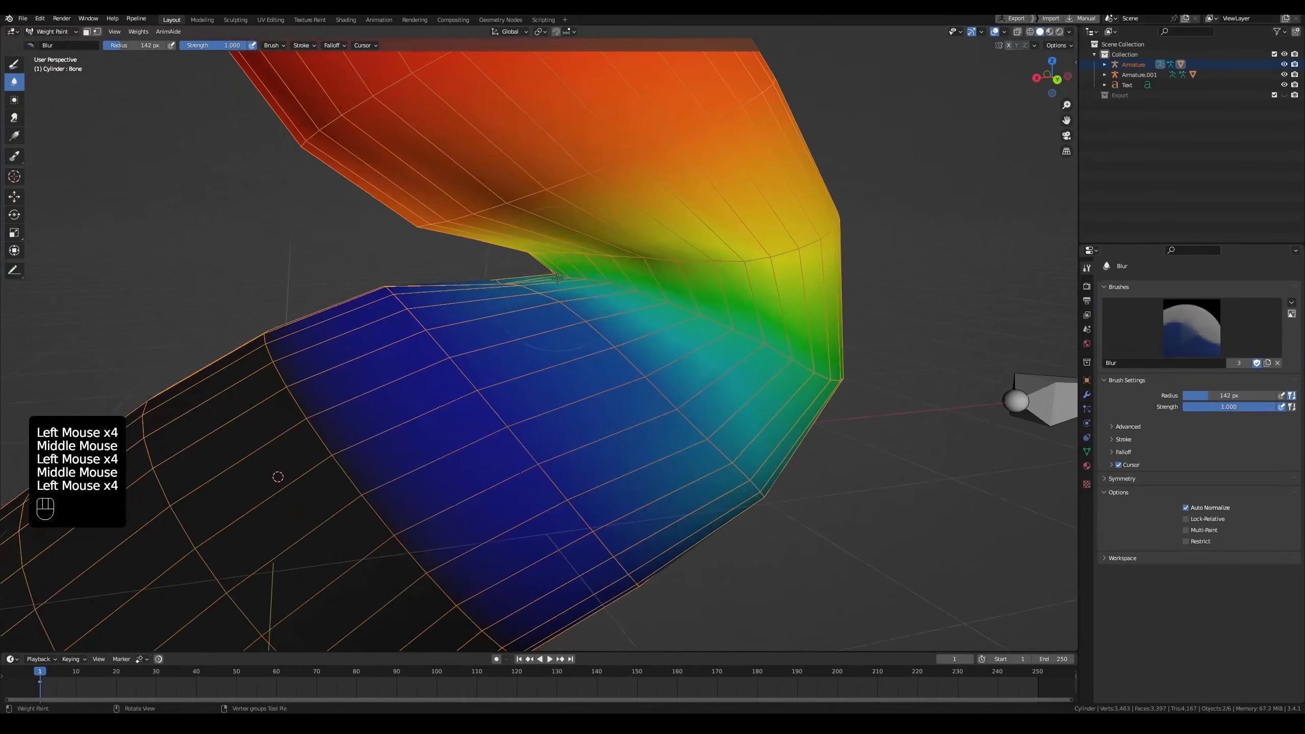
click(570, 291)
click(571, 303)
click(555, 293)
click(558, 296)
click(565, 298)
click(599, 309)
click(586, 309)
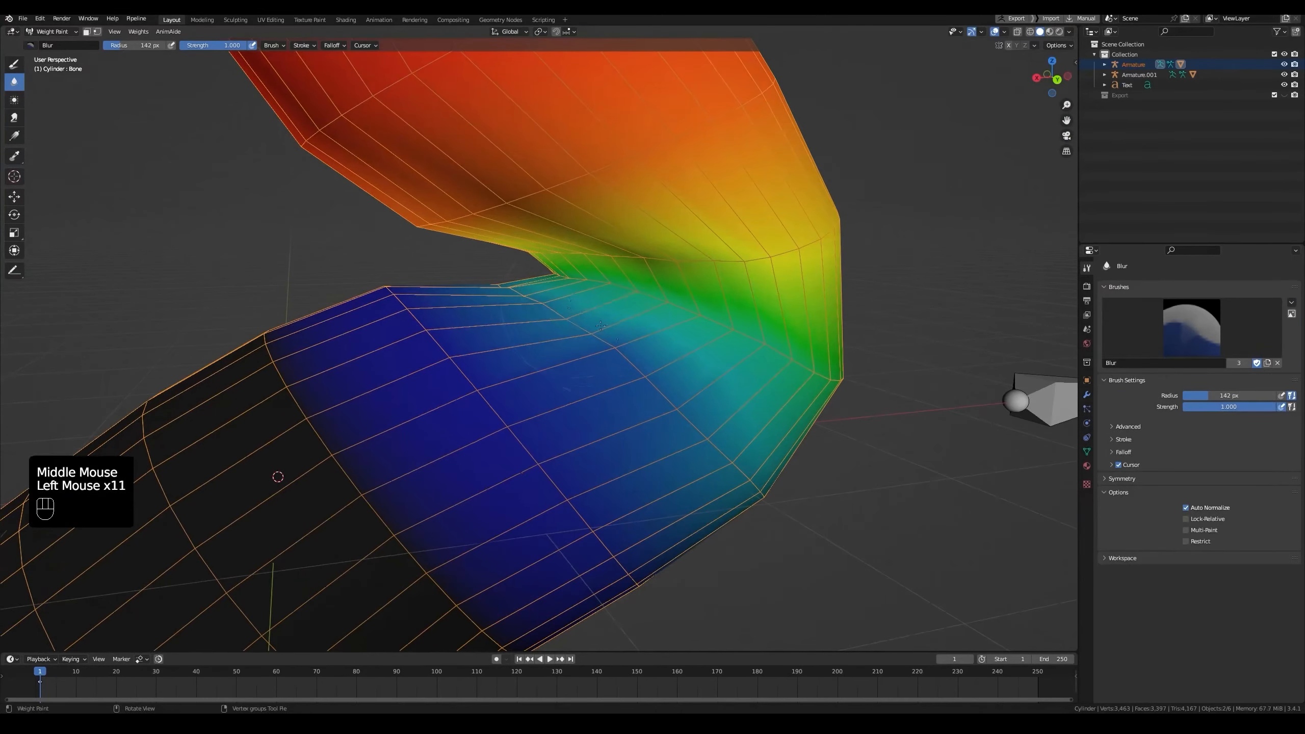
middle_drag(545, 299, 699, 296)
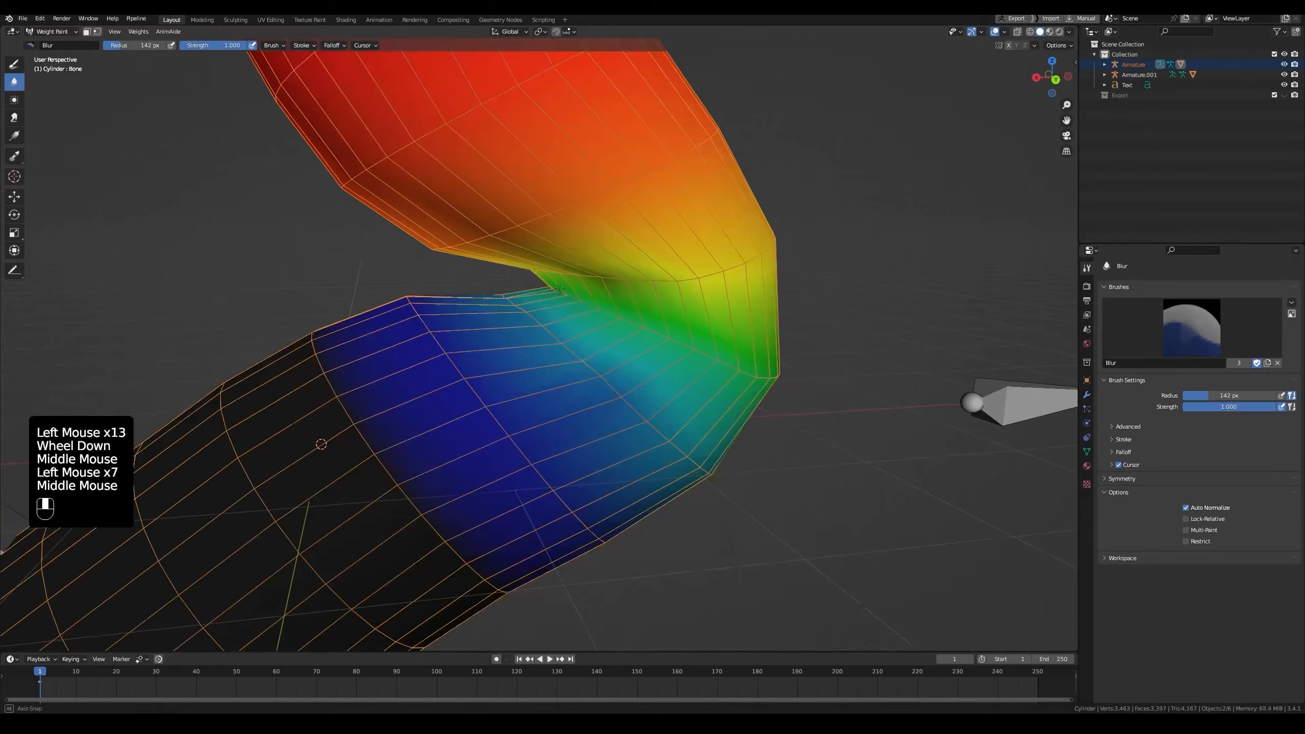
click(612, 293)
click(601, 296)
click(590, 296)
click(581, 288)
Examine the smoothed knee from several angles, switching X-Ray on and off to compare the weights with the bones.
mouse_move(570, 274)
middle_down()
mouse_move(581, 266)
mouse_move(502, 341)
middle_up()
scroll(582, 266, down, 1)
scroll(565, 281, down, 1)
key(alt+z)
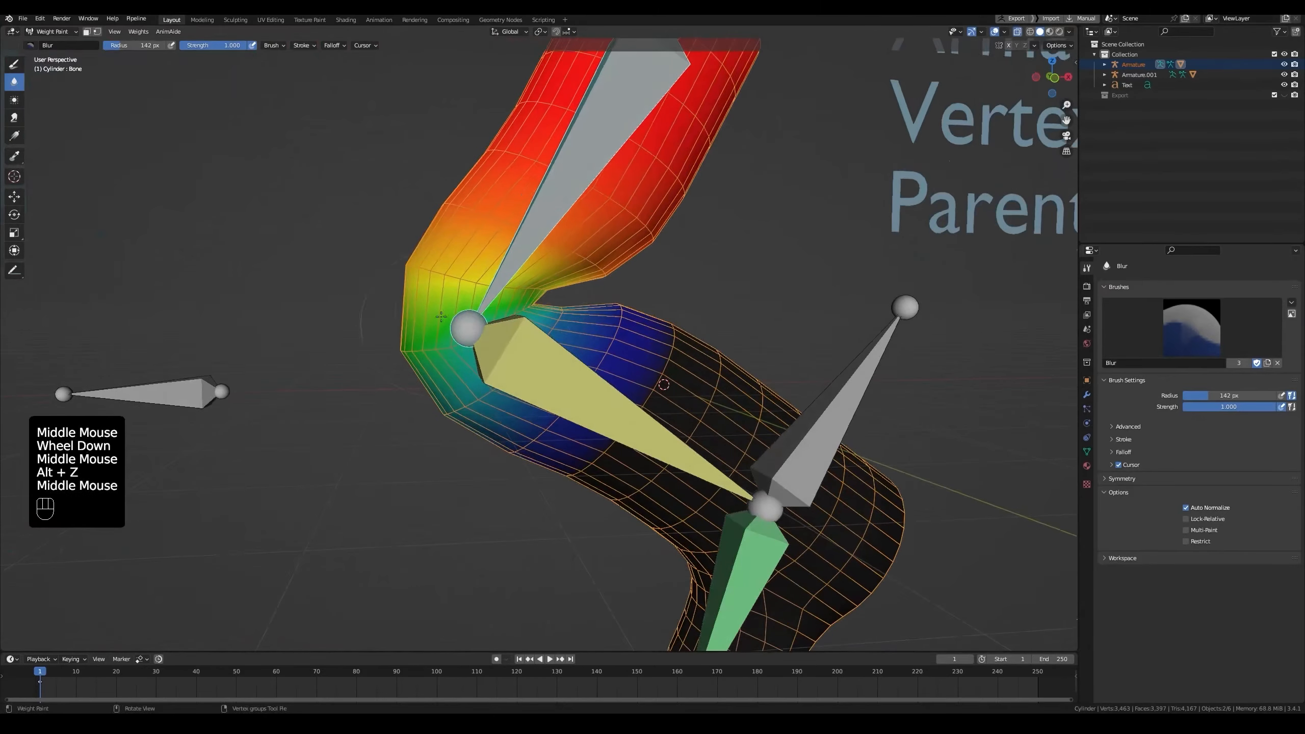
key(alt+z)
middle_drag(560, 291, 382, 286)
key(alt+z)
key(alt+z)
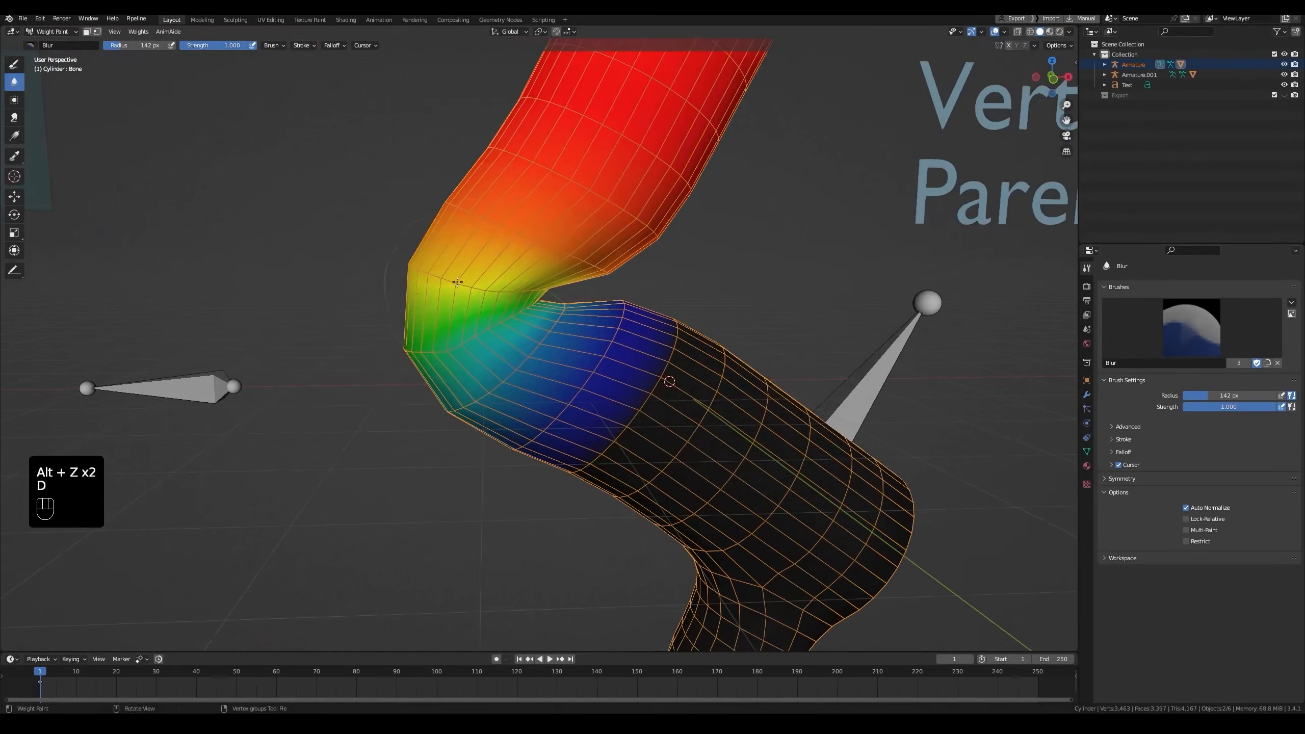
Show the bones through the mesh with X-Ray and annotate the upper leg just above the knee with a freehand circle.
key(alt+z)
mouse_move(524, 189)
mouse_down()
mouse_move(494, 255)
mouse_move(539, 192)
mouse_up()
drag(516, 344, 510, 359)
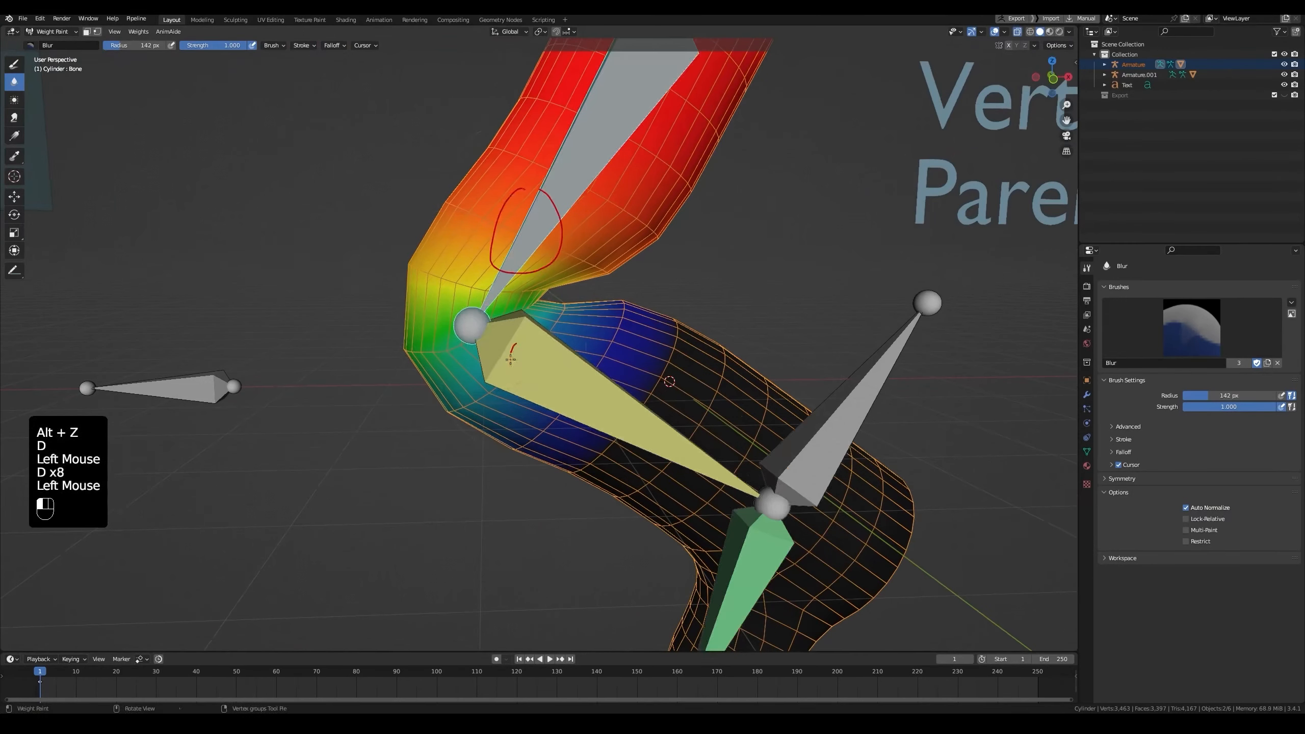
right_click(507, 373)
Select the lower leg bone and blur its weights across the front of the bent knee with X-Ray off.
mouse_move(507, 373)
middle_down()
mouse_move(530, 363)
mouse_move(483, 354)
mouse_move(452, 323)
middle_up()
ctrl+click(528, 357)
key(alt+z)
scroll(483, 354, up, 2)
double_click(443, 314)
click(352, 328)
middle_drag(352, 328, 430, 332)
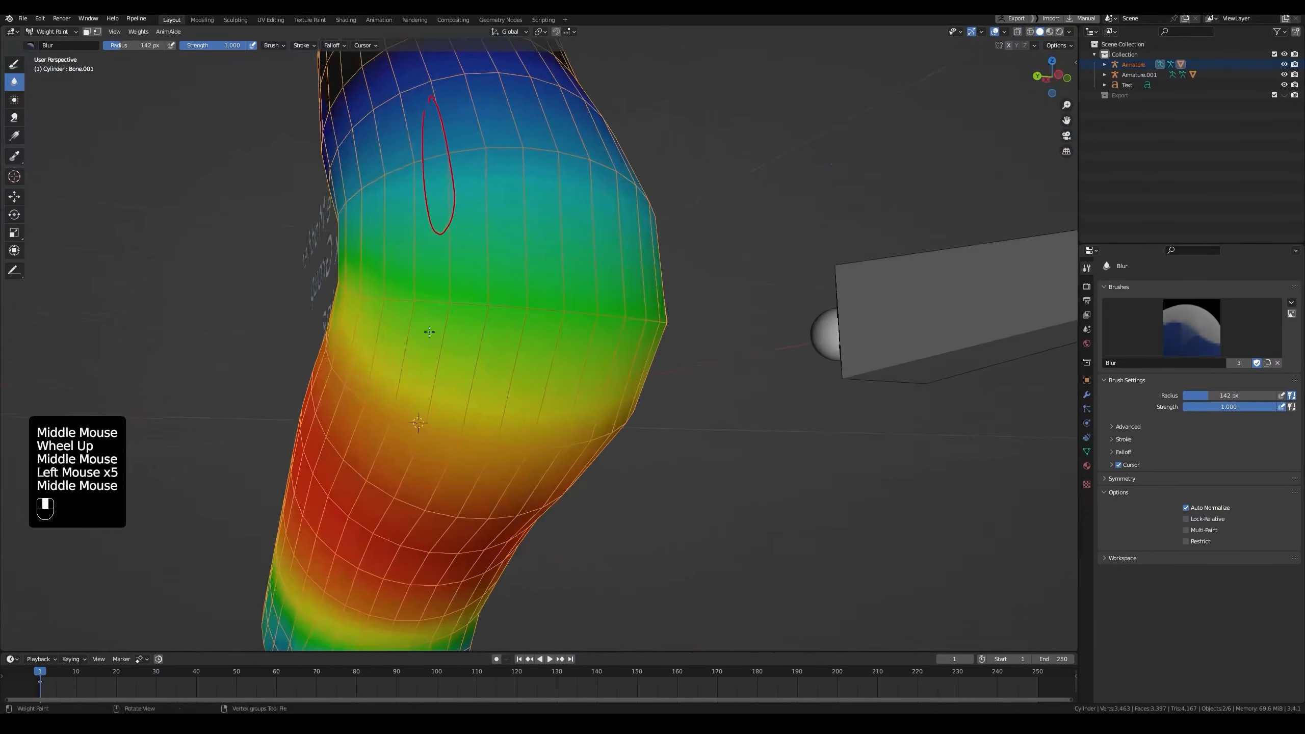
scroll(491, 305, down, 2)
middle_drag(491, 305, 470, 335)
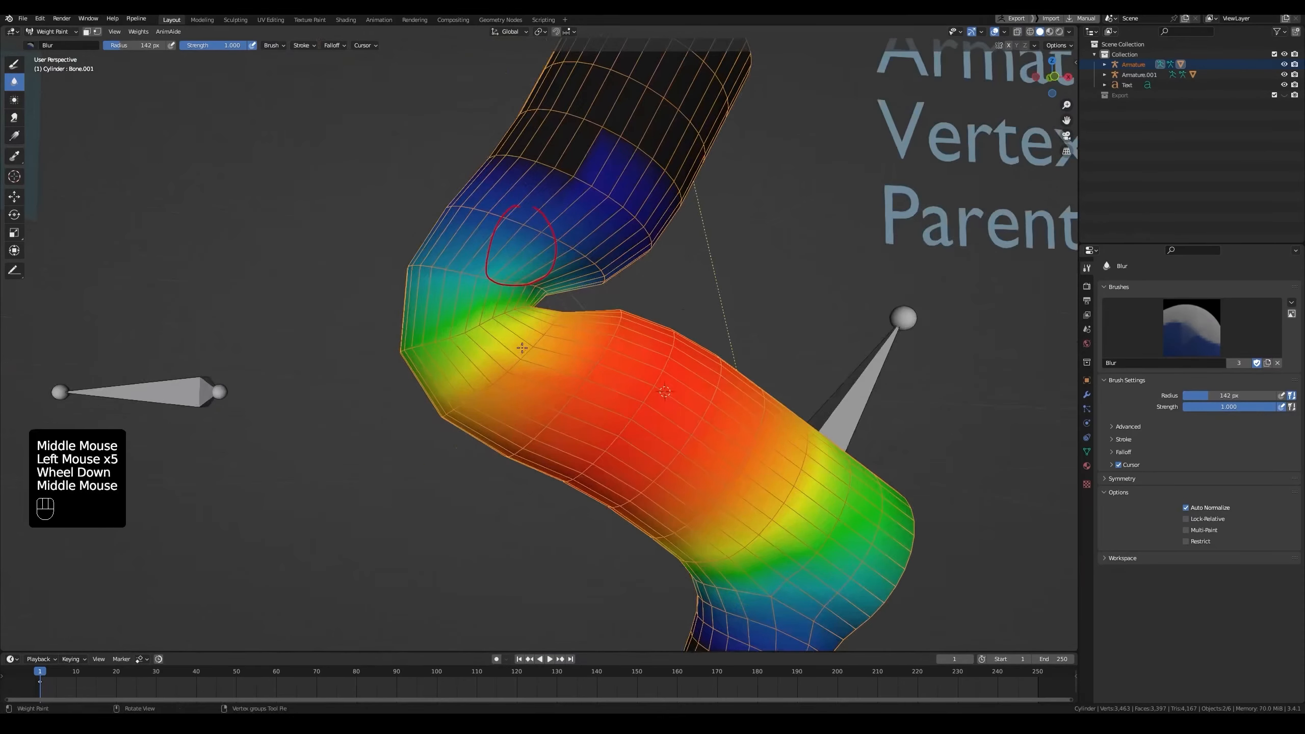
Compare the lower leg bone with its weights in X-Ray and blur them along the underside of the knee, undoing the last stroke.
key(alt+z)
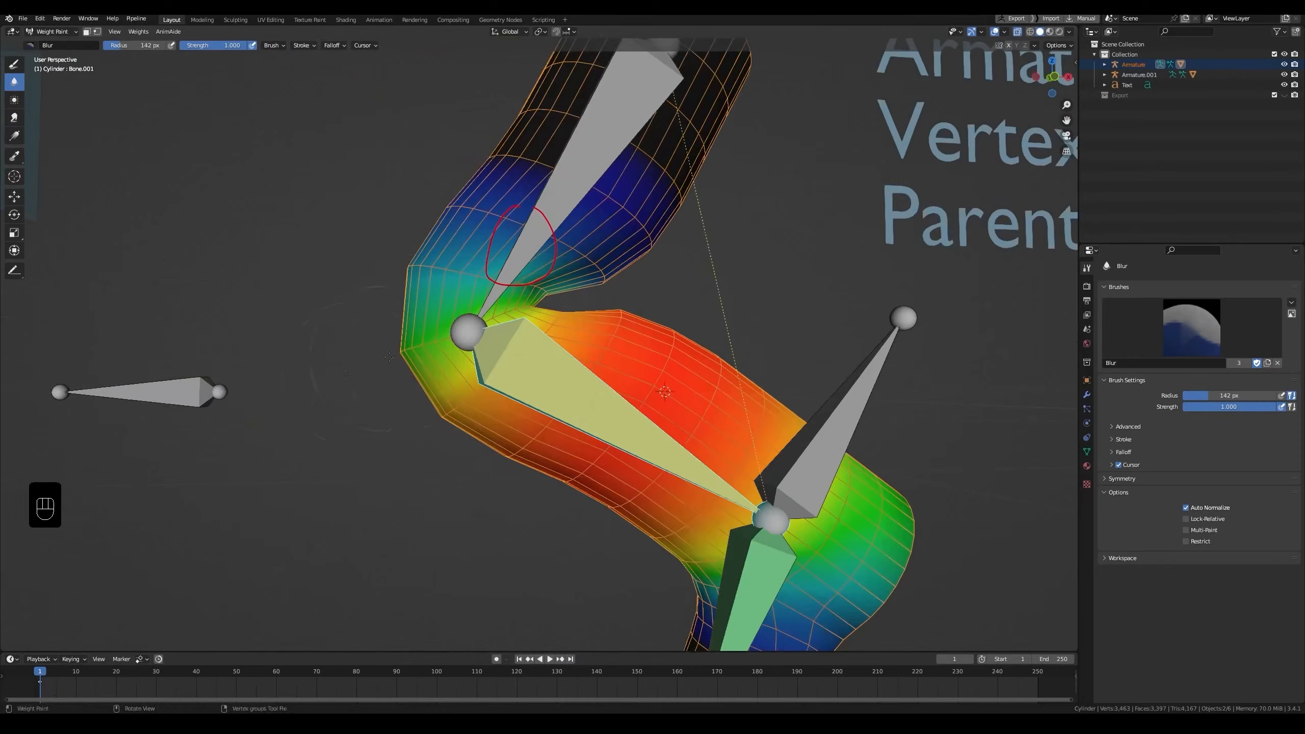
key(alt+z)
mouse_move(532, 367)
middle_down()
mouse_move(494, 371)
mouse_move(460, 341)
mouse_move(482, 265)
middle_up()
double_click(493, 371)
click(460, 341)
double_click(463, 337)
drag(482, 264, 444, 241)
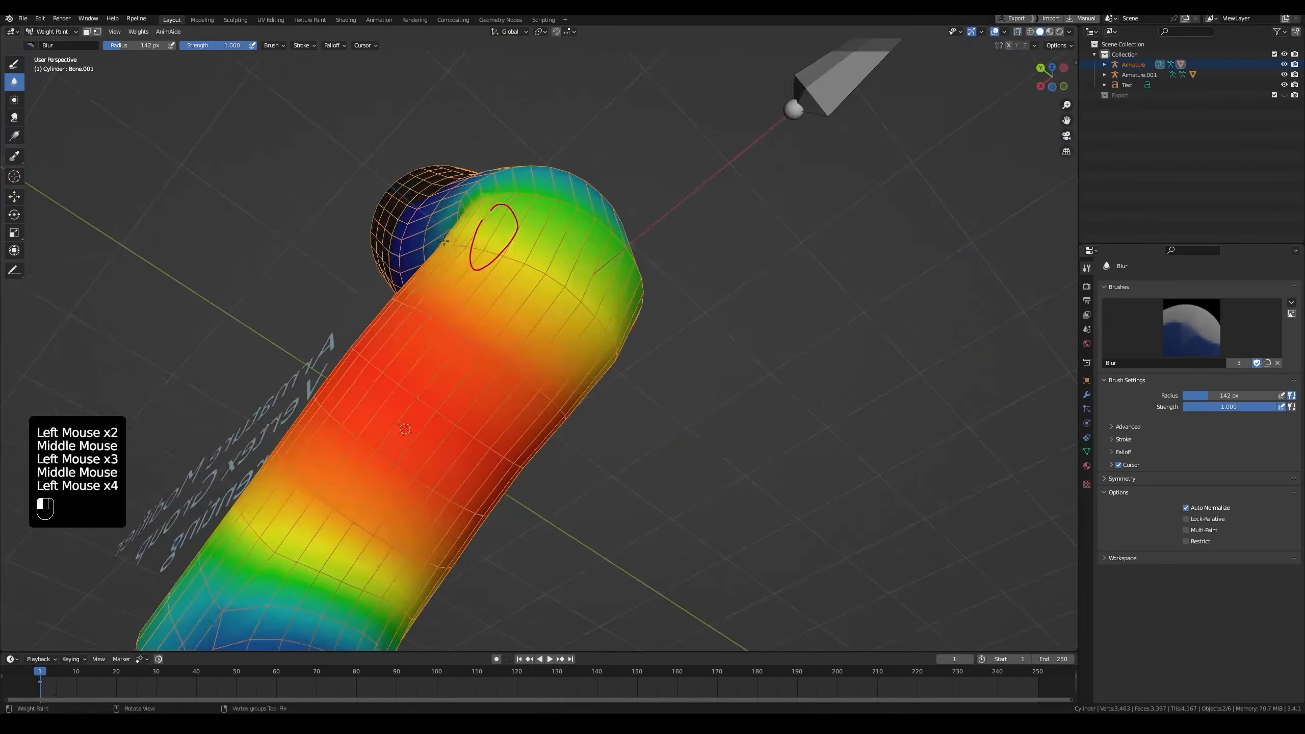
click(563, 222)
mouse_move(443, 240)
middle_down()
mouse_move(559, 231)
mouse_move(509, 219)
mouse_move(627, 332)
mouse_move(529, 329)
mouse_move(494, 288)
mouse_move(566, 266)
mouse_move(545, 247)
middle_up()
key(ctrl+z)
Select the upper leg bone and blur its weights around the knee down to the start of the lower leg.
key(alt+z)
ctrl+click(496, 226)
key(alt+z)
triple_click(642, 337)
triple_click(529, 329)
triple_click(493, 288)
triple_click(531, 278)
click(545, 247)
scroll(565, 232, up, 2)
mouse_move(545, 247)
middle_down()
mouse_move(569, 210)
mouse_move(551, 210)
middle_up()
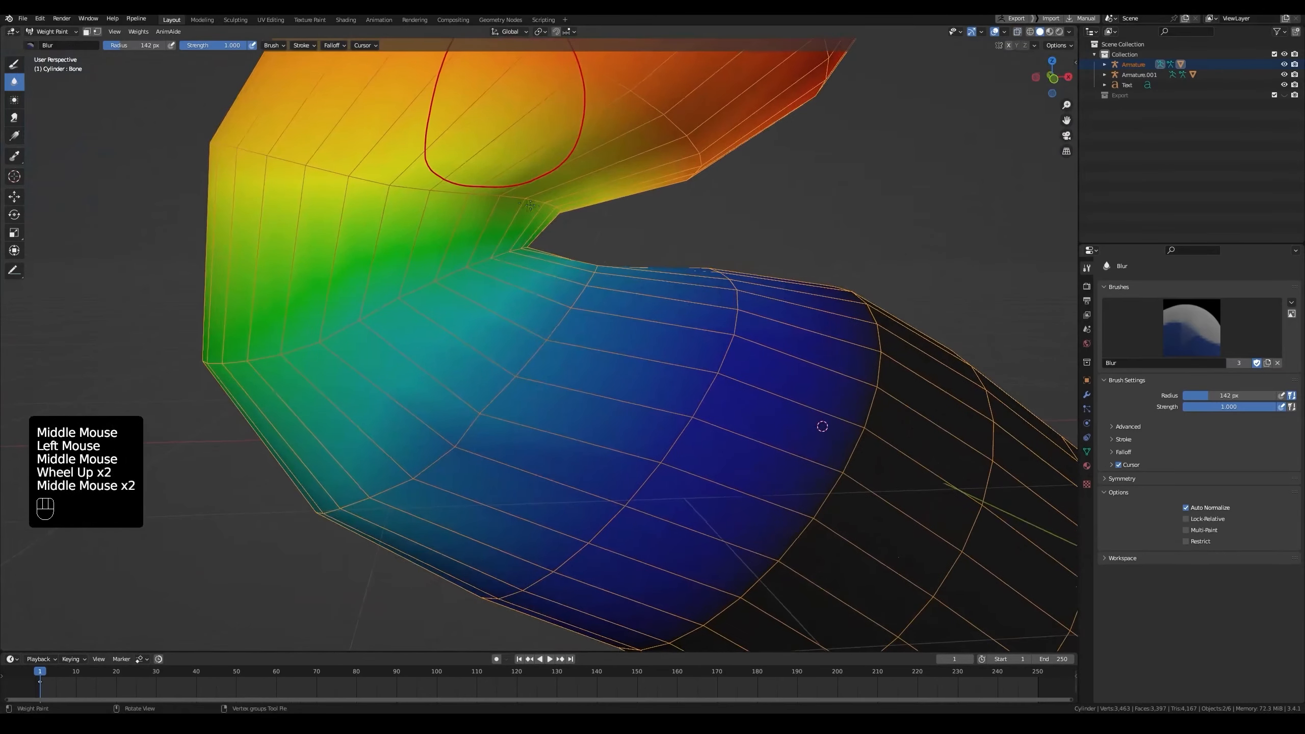
Switch to the Draw tool with the Add brush and lower its strength to 0.037.
click(14, 65)
key(ctrl+z)
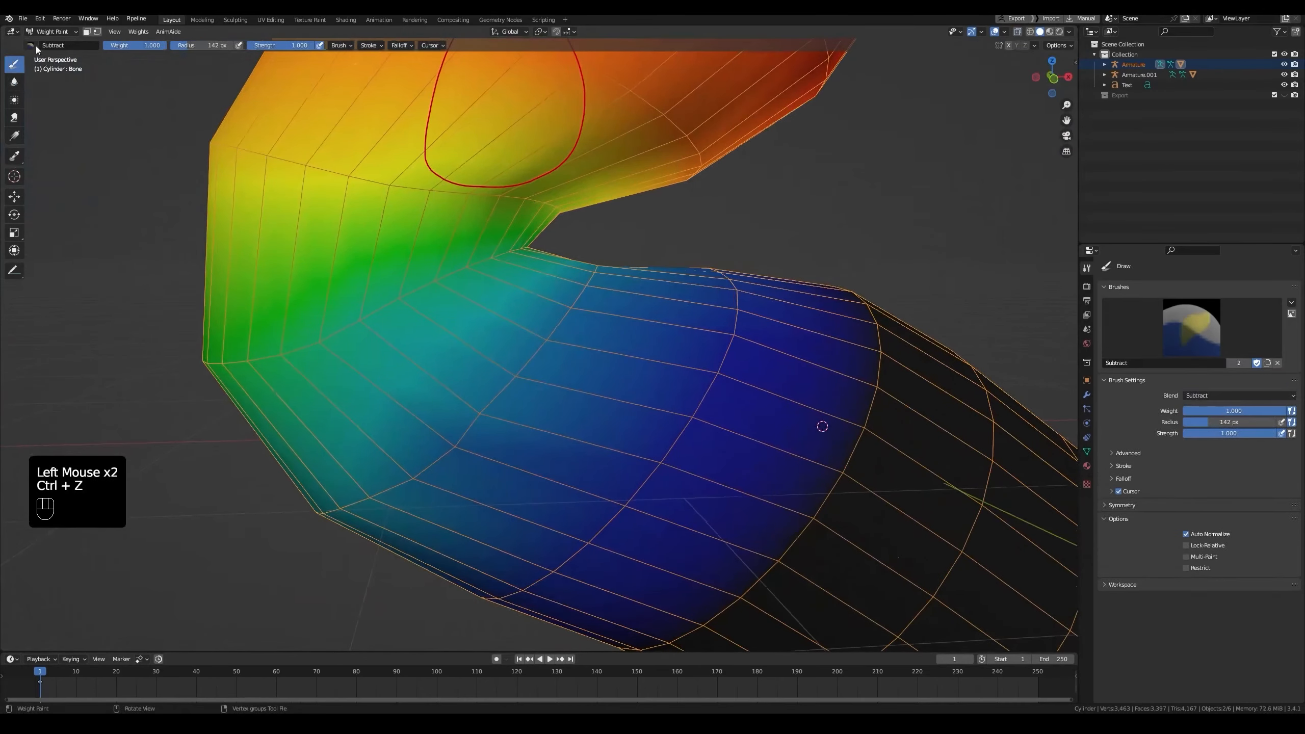
drag(31, 46, 278, 50)
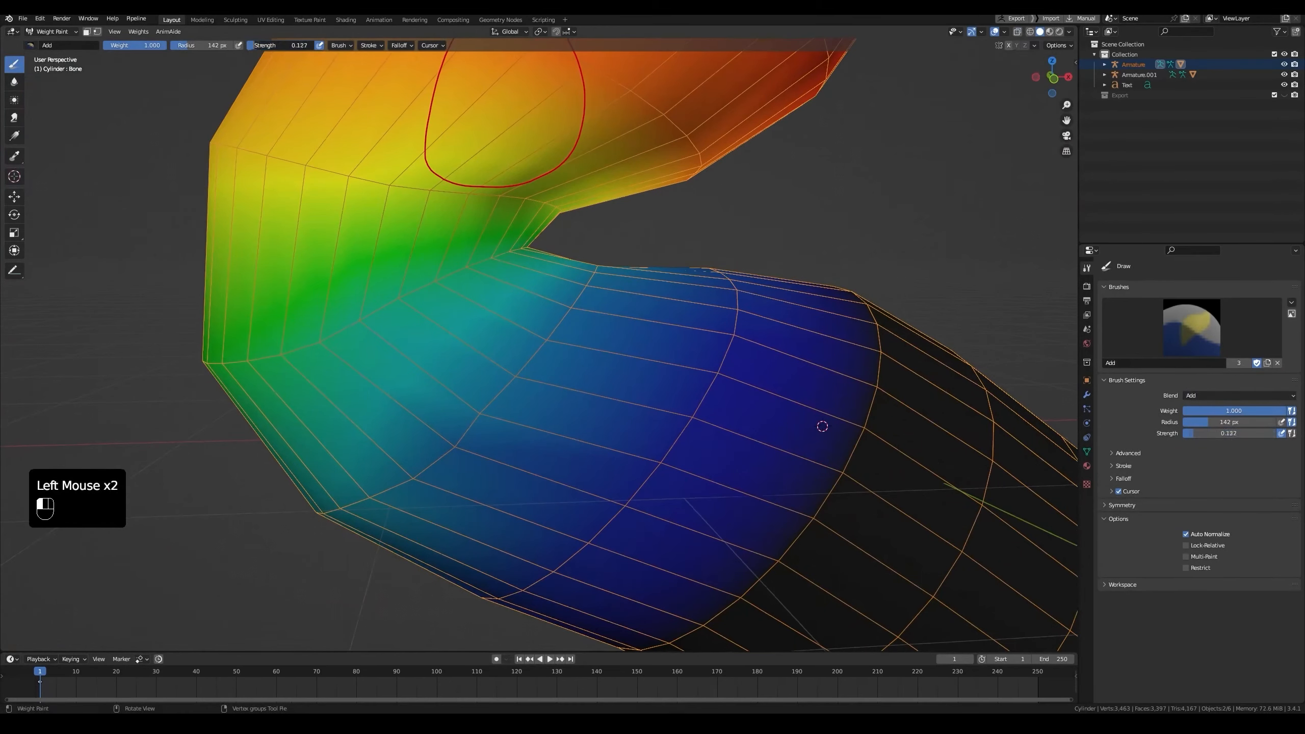
Paint extra weight for the upper leg bone along the side and crease of the bent knee with the Add brush.
drag(435, 188, 542, 198)
middle_drag(544, 199, 492, 206)
drag(555, 207, 596, 210)
middle_drag(617, 208, 545, 201)
drag(570, 199, 642, 200)
drag(678, 199, 817, 205)
mouse_move(771, 203)
mouse_down()
mouse_move(750, 203)
mouse_move(791, 204)
mouse_up()
middle_drag(801, 206, 735, 213)
drag(761, 219, 822, 223)
Set the Add brush radius to 195 px and paint more upper leg bone weight over the area above the knee.
key(f)
click(888, 225)
drag(711, 210, 575, 214)
middle_drag(575, 213, 650, 219)
drag(591, 221, 539, 221)
middle_drag(545, 221, 637, 216)
drag(667, 222, 646, 213)
middle_drag(581, 216, 611, 252)
scroll(611, 257, down, 4)
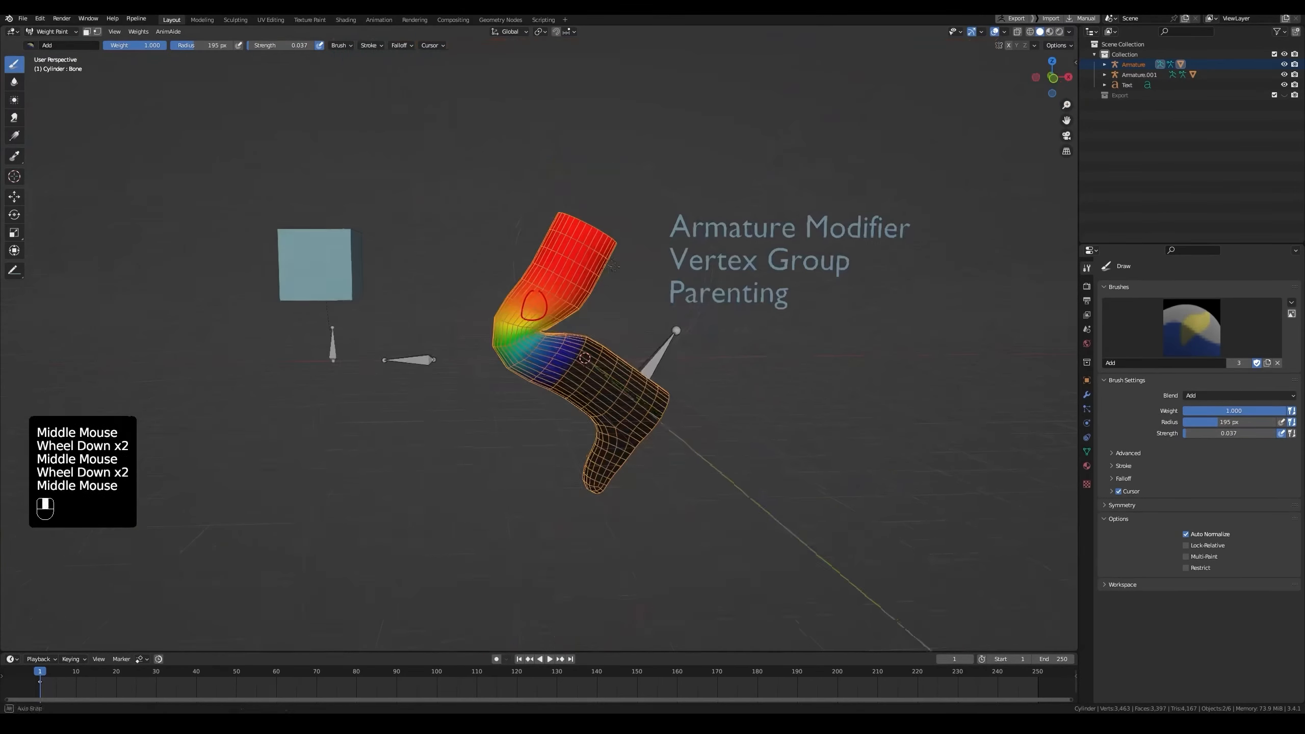
Select the ik bone behind the heel and rotate and move it in front view until the leg stands straight.
ctrl+click(653, 355)
key(grave)
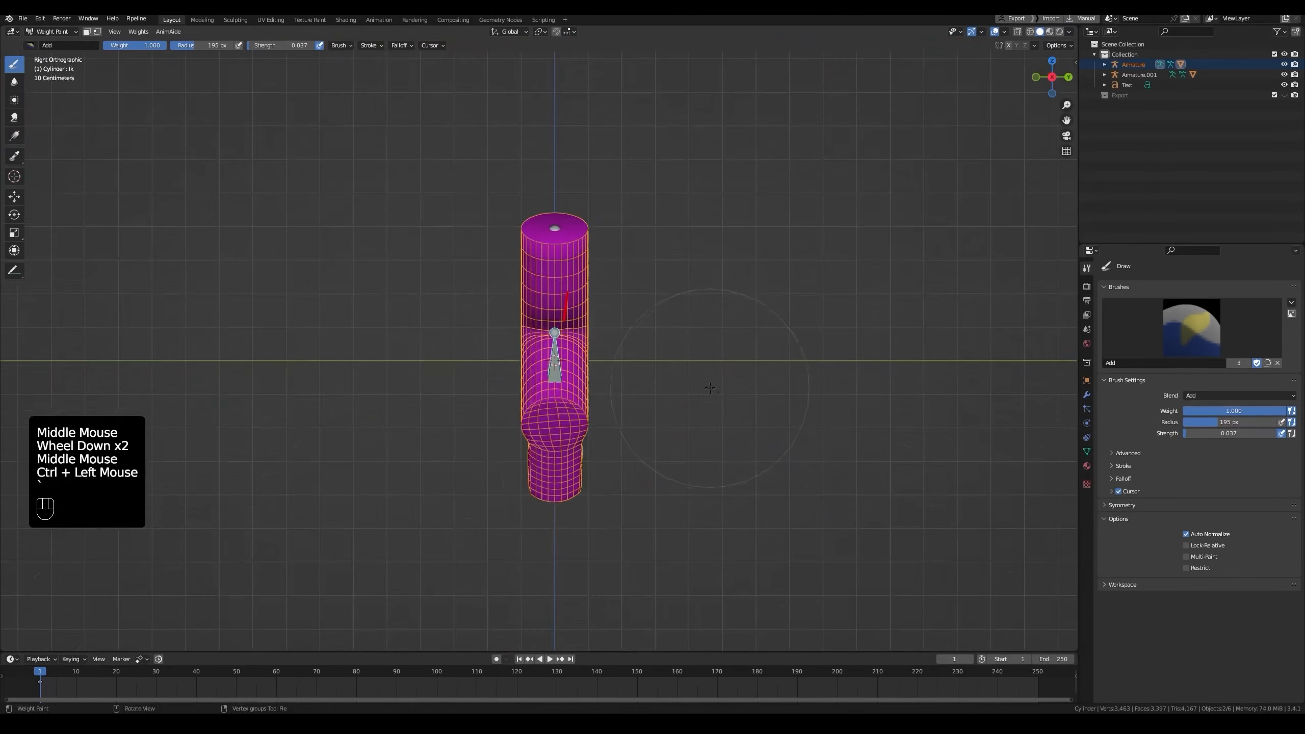
key(grave)
key(r)
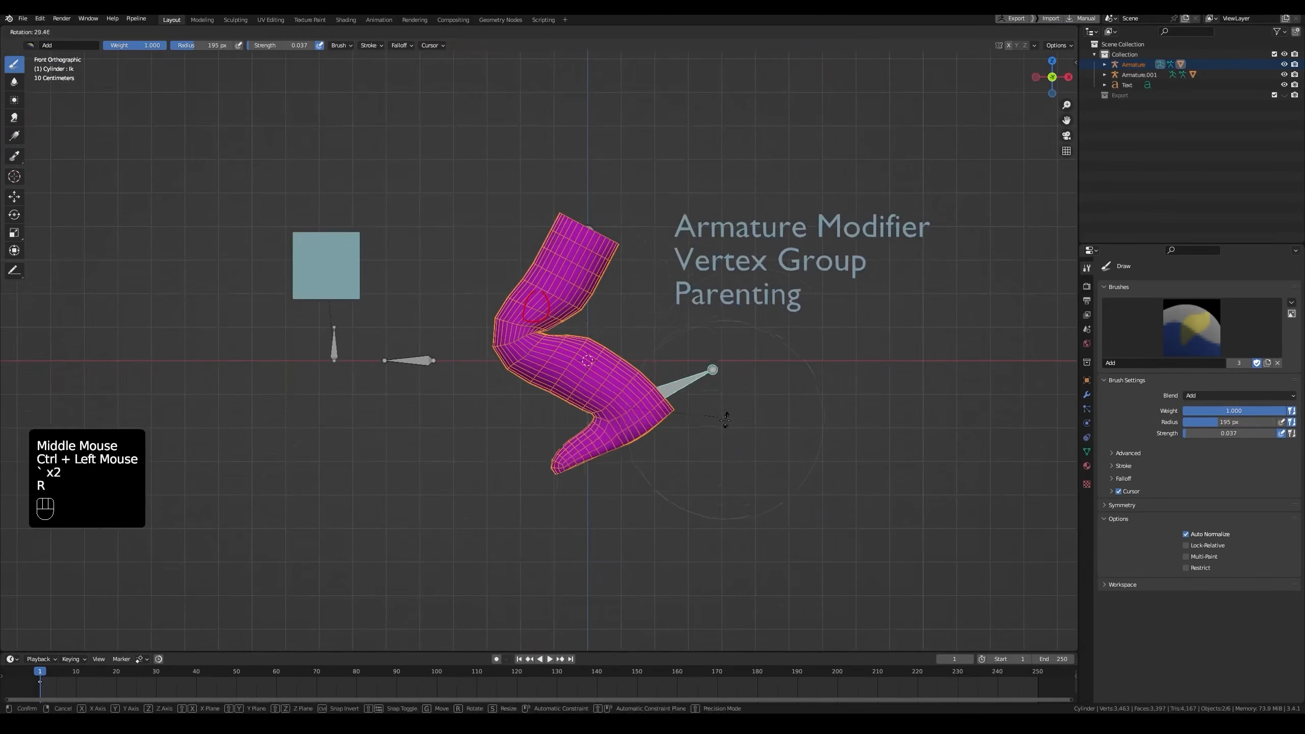
click(719, 414)
key(g)
click(606, 475)
key(r)
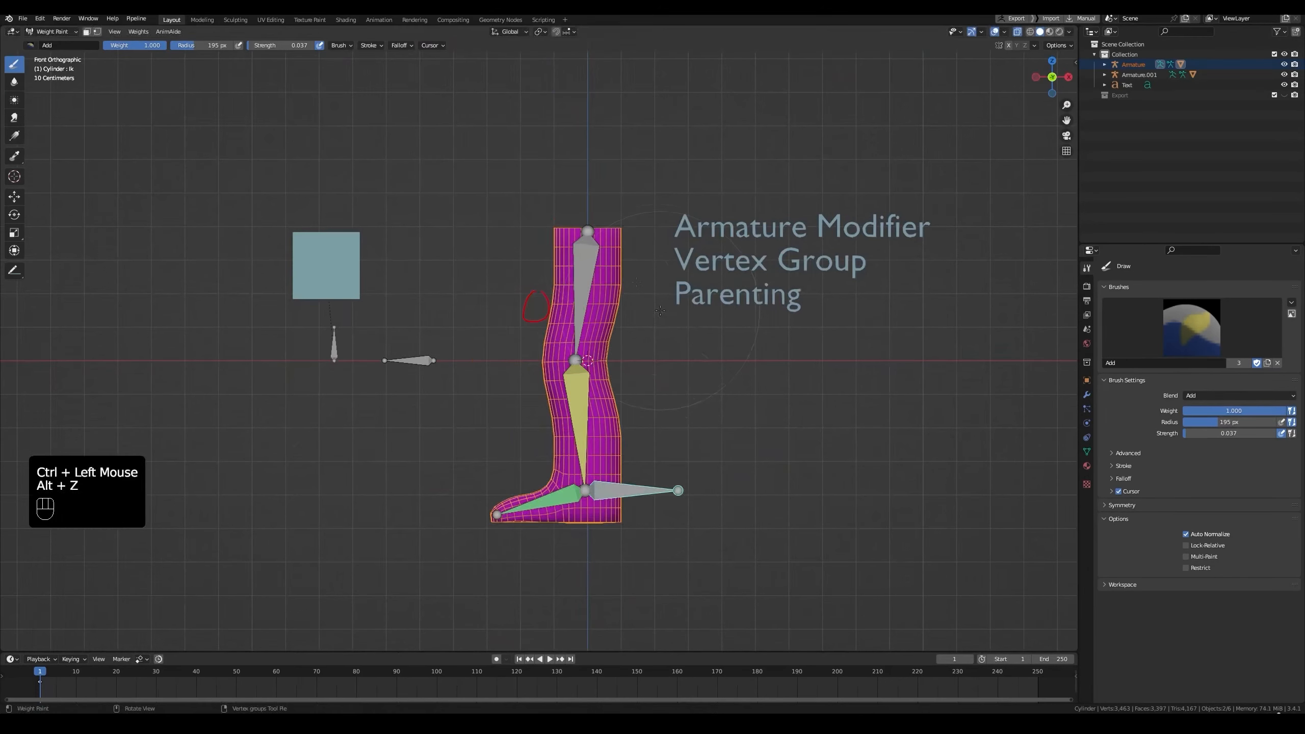
Inspect the weights of the upper leg, knee pole, foot and ik bones, and test-rotate the foot bone.
ctrl+click(588, 265)
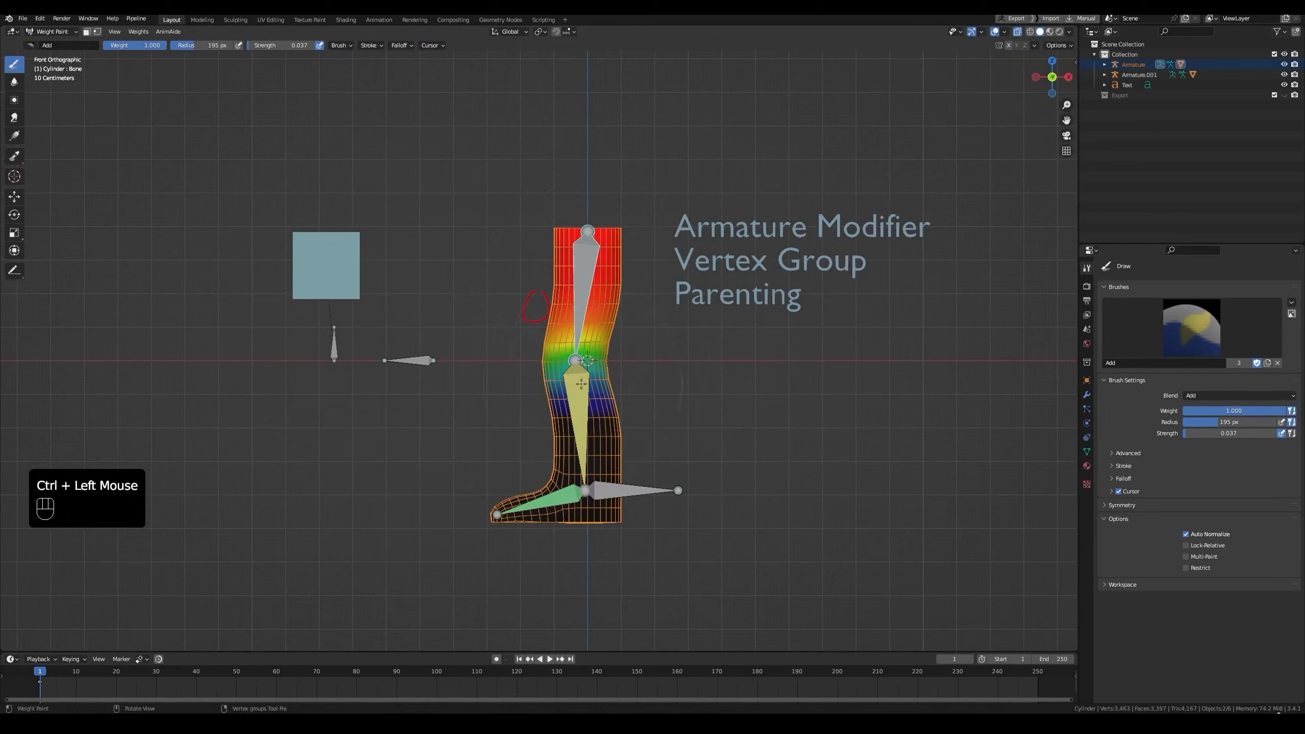
ctrl+click(612, 494)
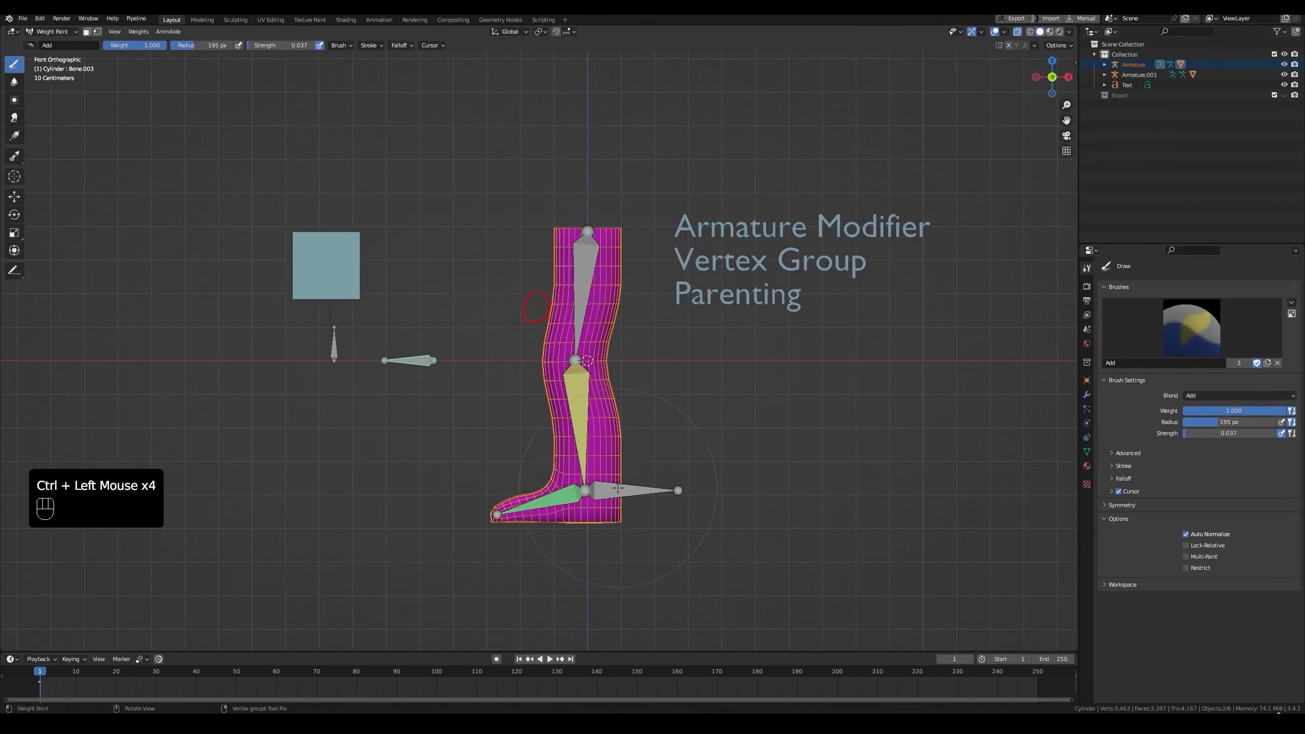
ctrl+click(546, 510)
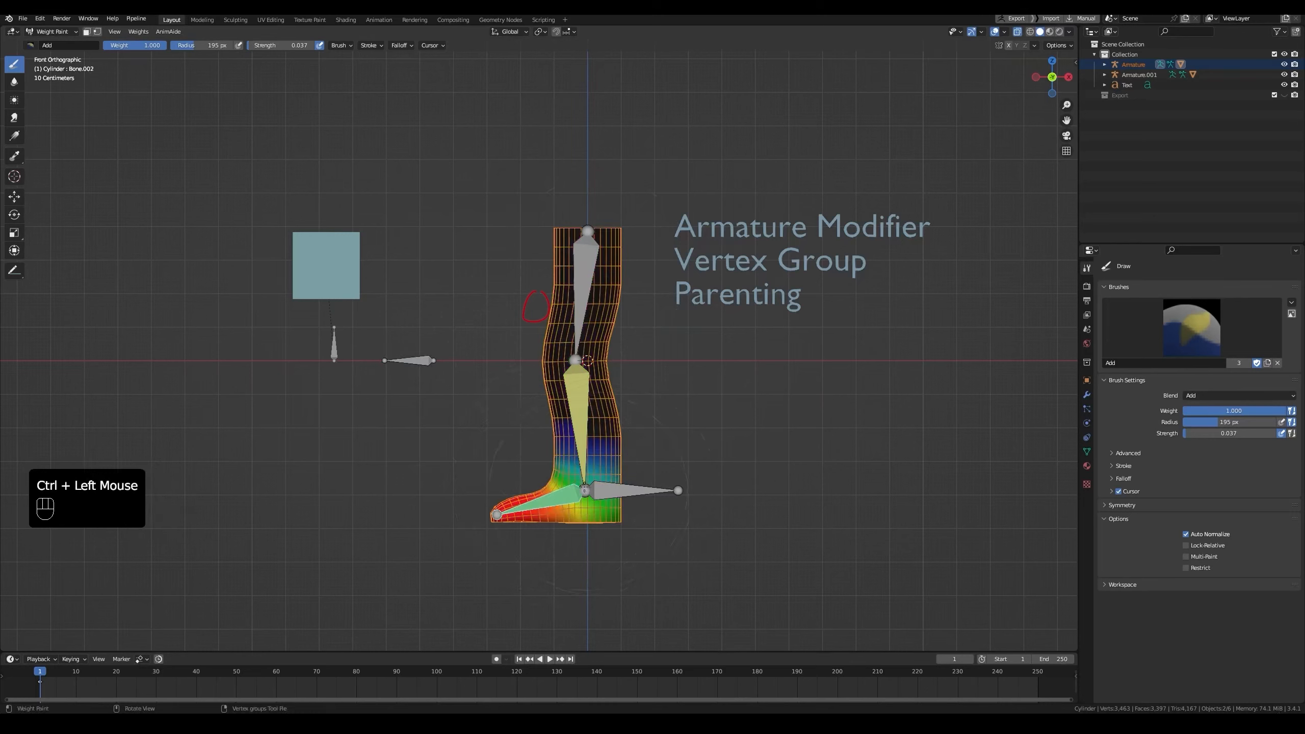
key(r)
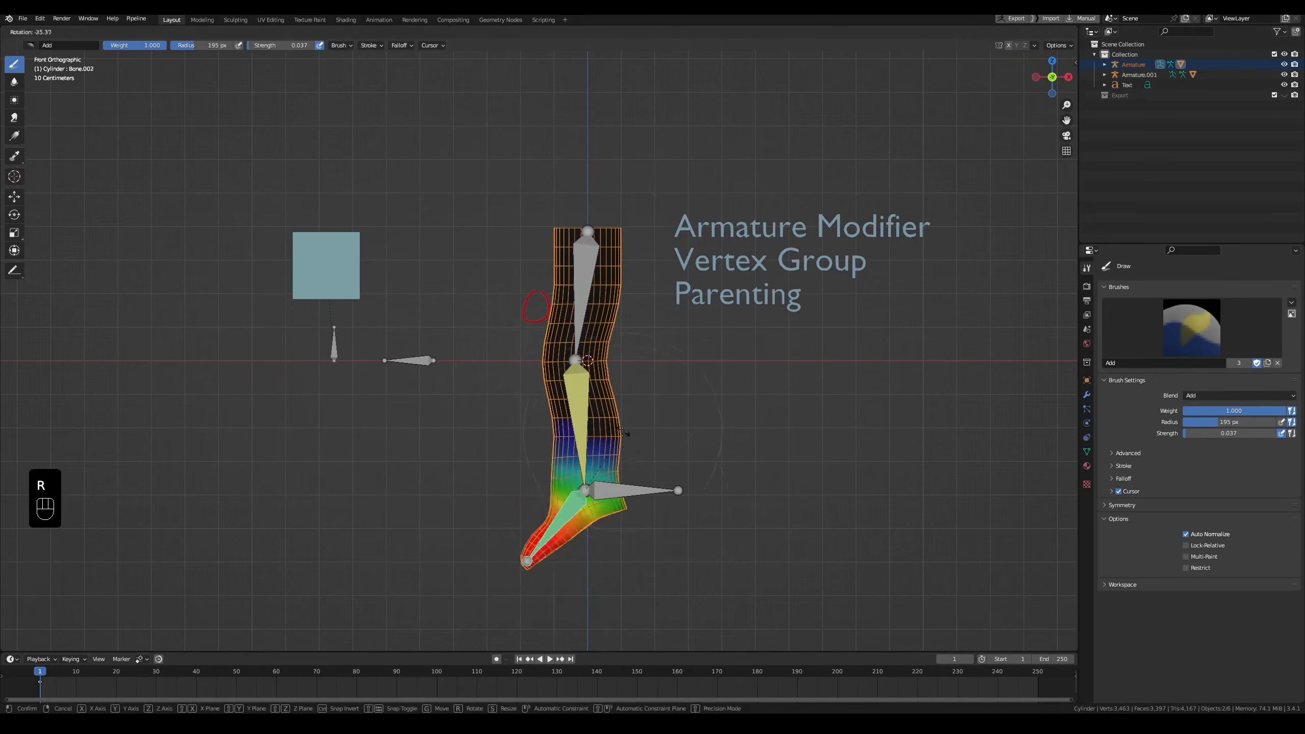
right_click(621, 462)
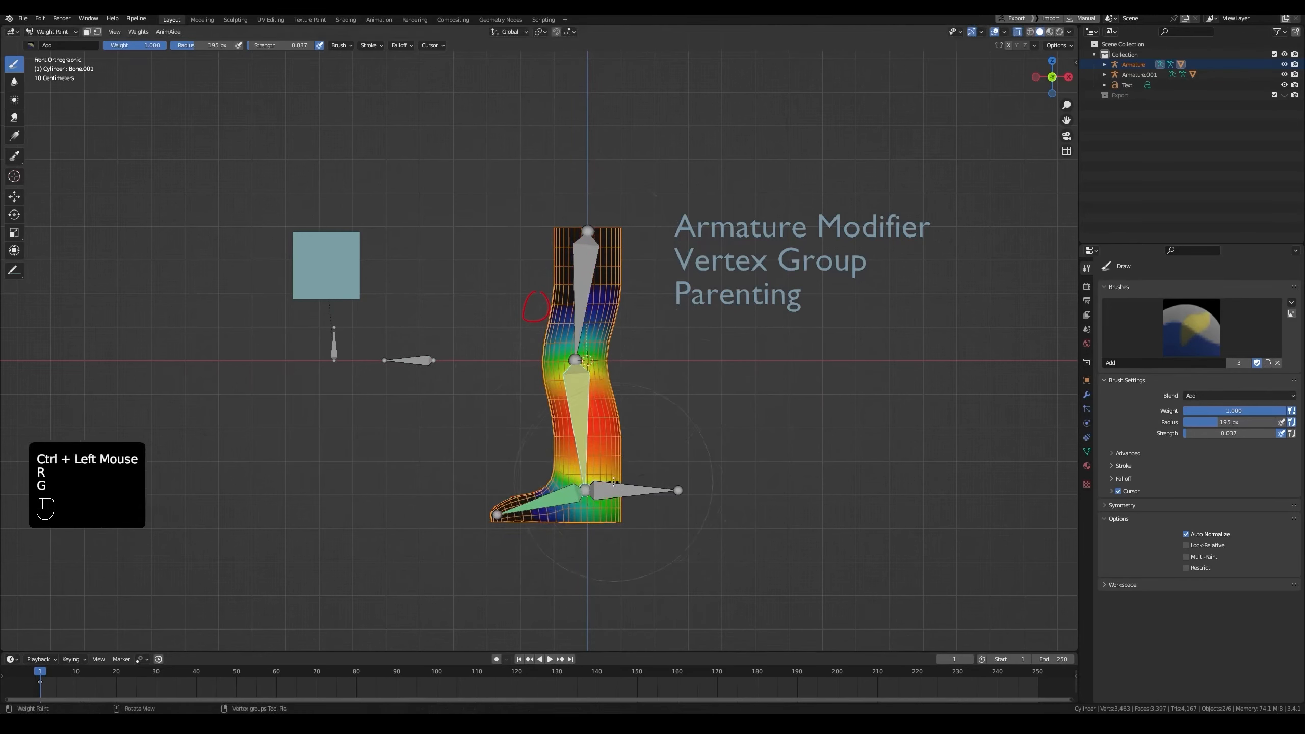
ctrl+click(624, 490)
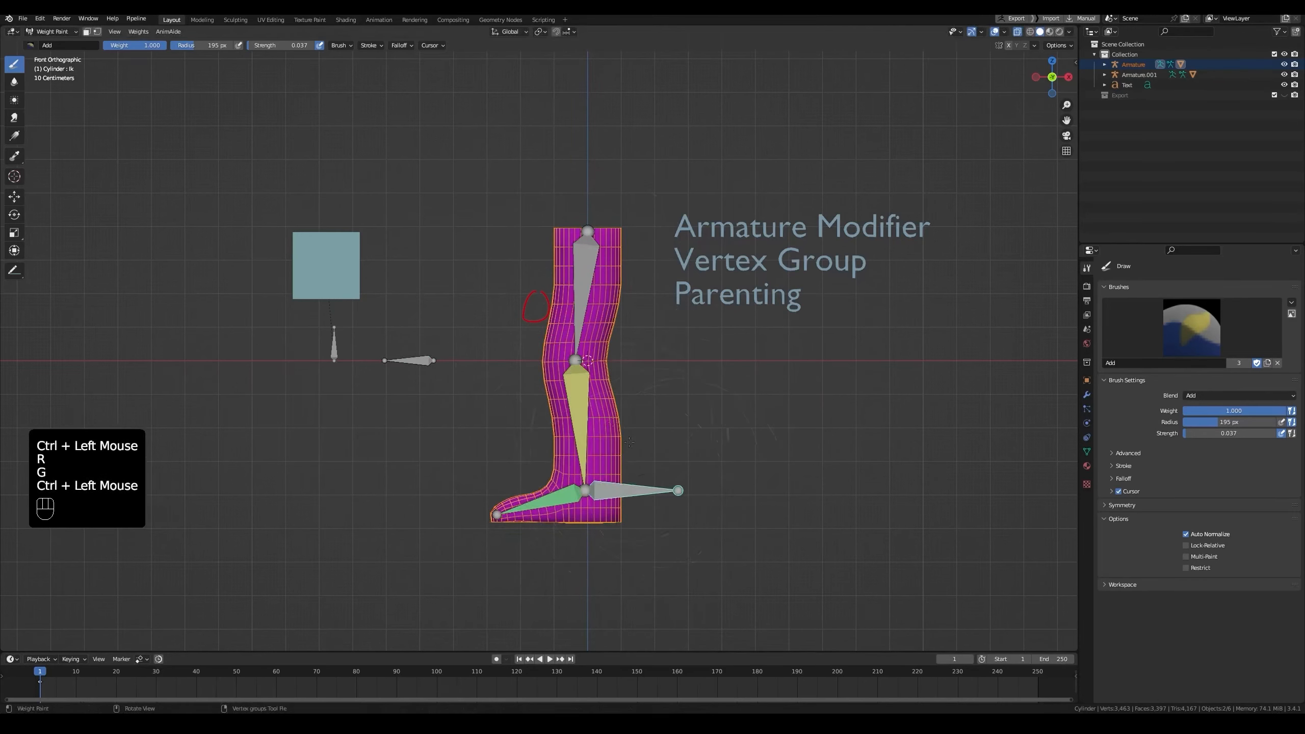
Move the upper leg bone 3.7373 m in X and -3.3879 m in Z to bend the knee.
ctrl+click(583, 304)
key(g)
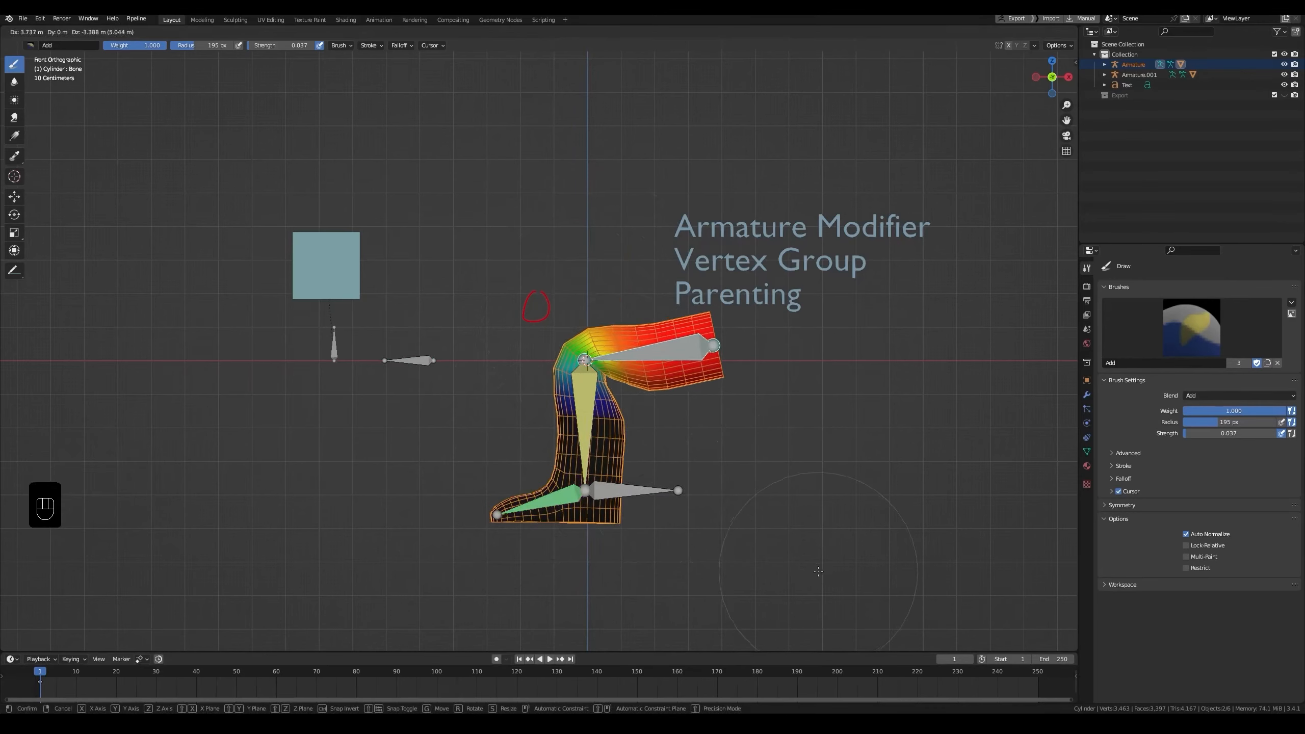
click(642, 378)
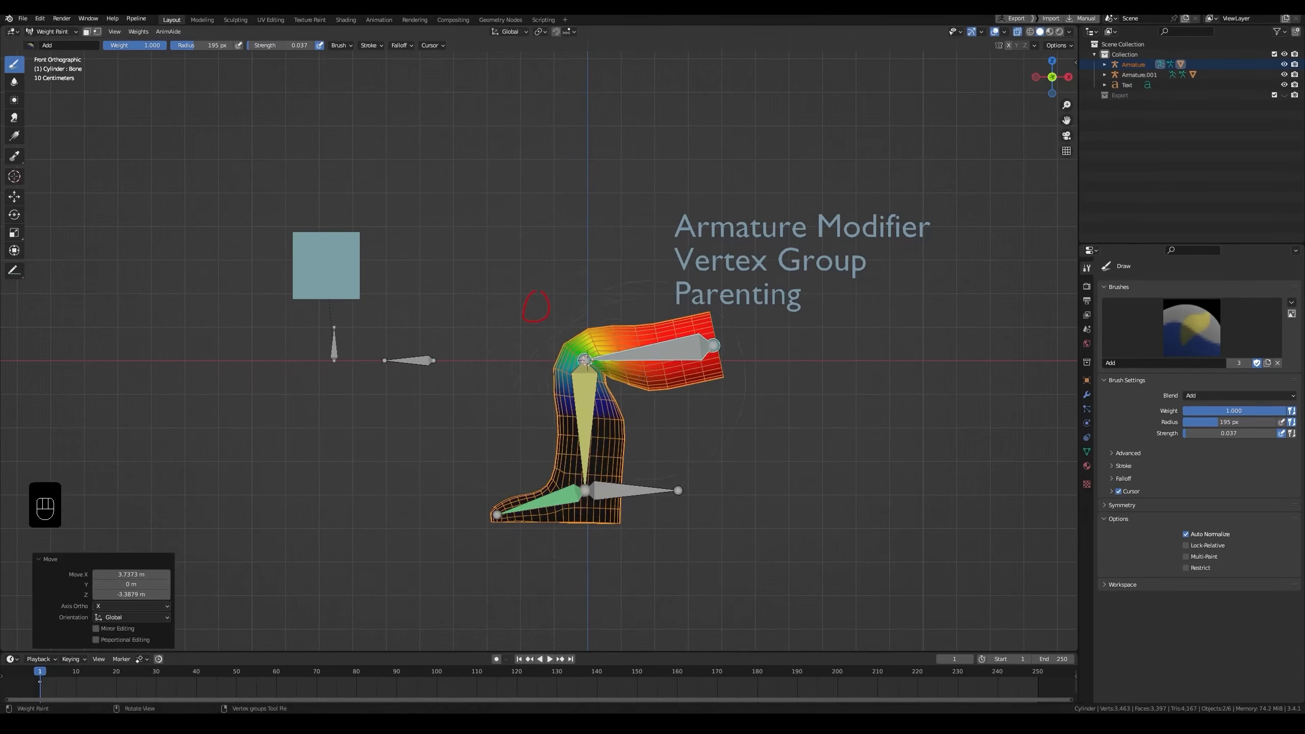
Select the lower leg bone and touch up its weights in the crease behind the bent knee with the Add brush.
scroll(625, 484, up, 3)
shift+middle_drag(625, 478, 549, 434)
scroll(582, 393, up, 2)
ctrl+click(555, 380)
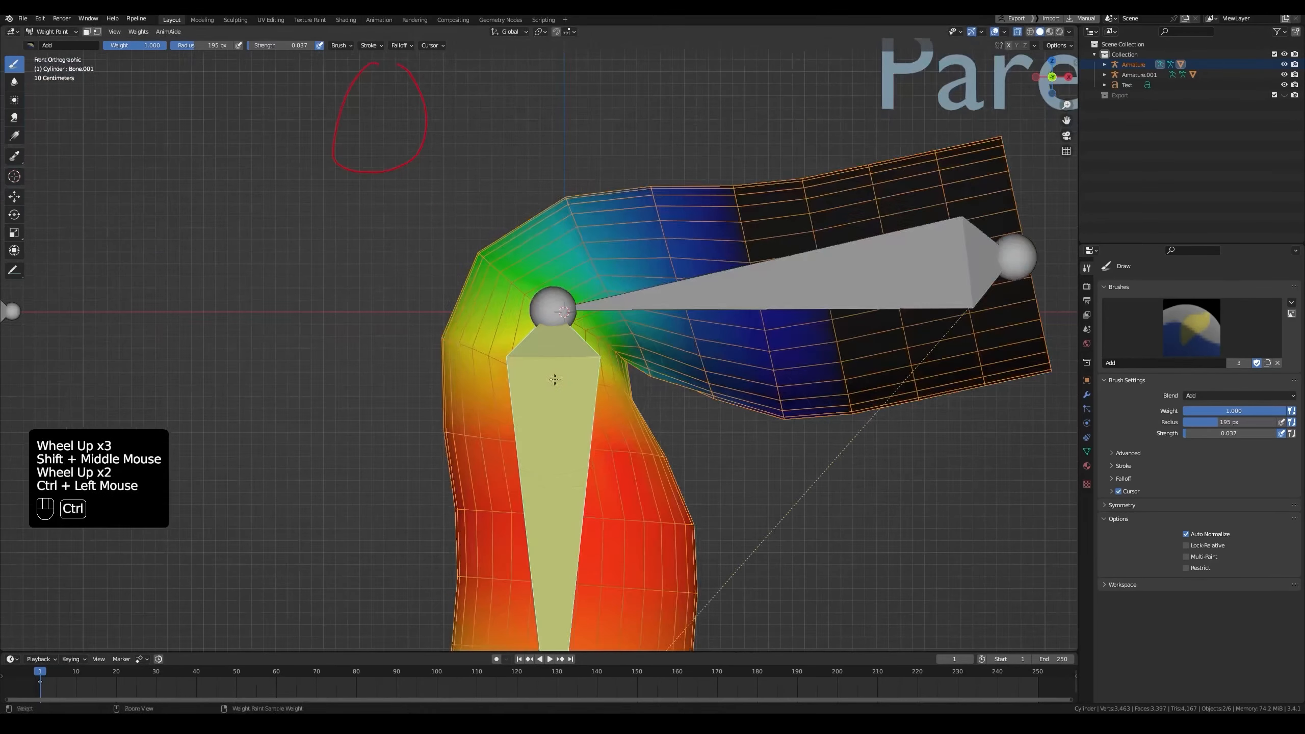
shift+middle_drag(565, 363, 467, 337)
scroll(467, 337, up, 5)
mouse_move(467, 337)
shift+middle_down()
mouse_move(475, 360)
mouse_move(408, 320)
mouse_move(763, 292)
shift+middle_up()
scroll(475, 360, up, 2)
click(475, 360)
key(alt+z)
scroll(763, 291, down, 1)
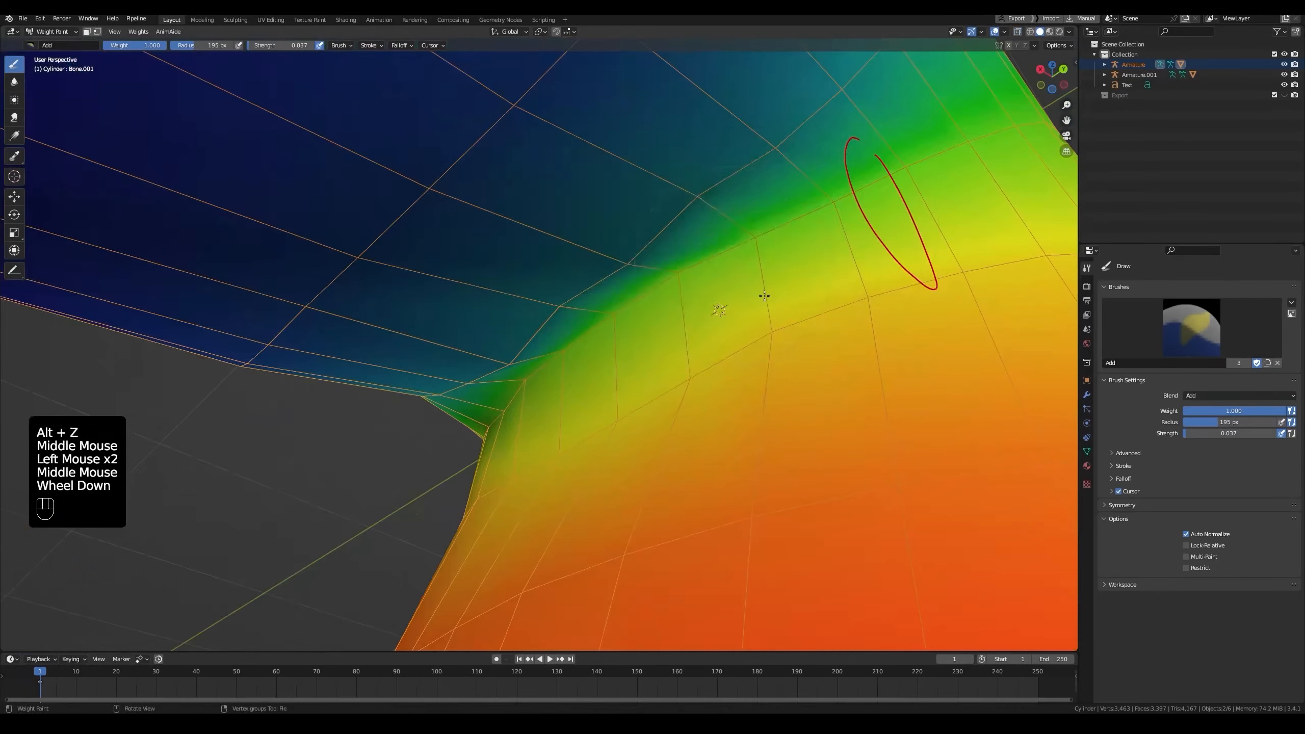
drag(763, 291, 913, 163)
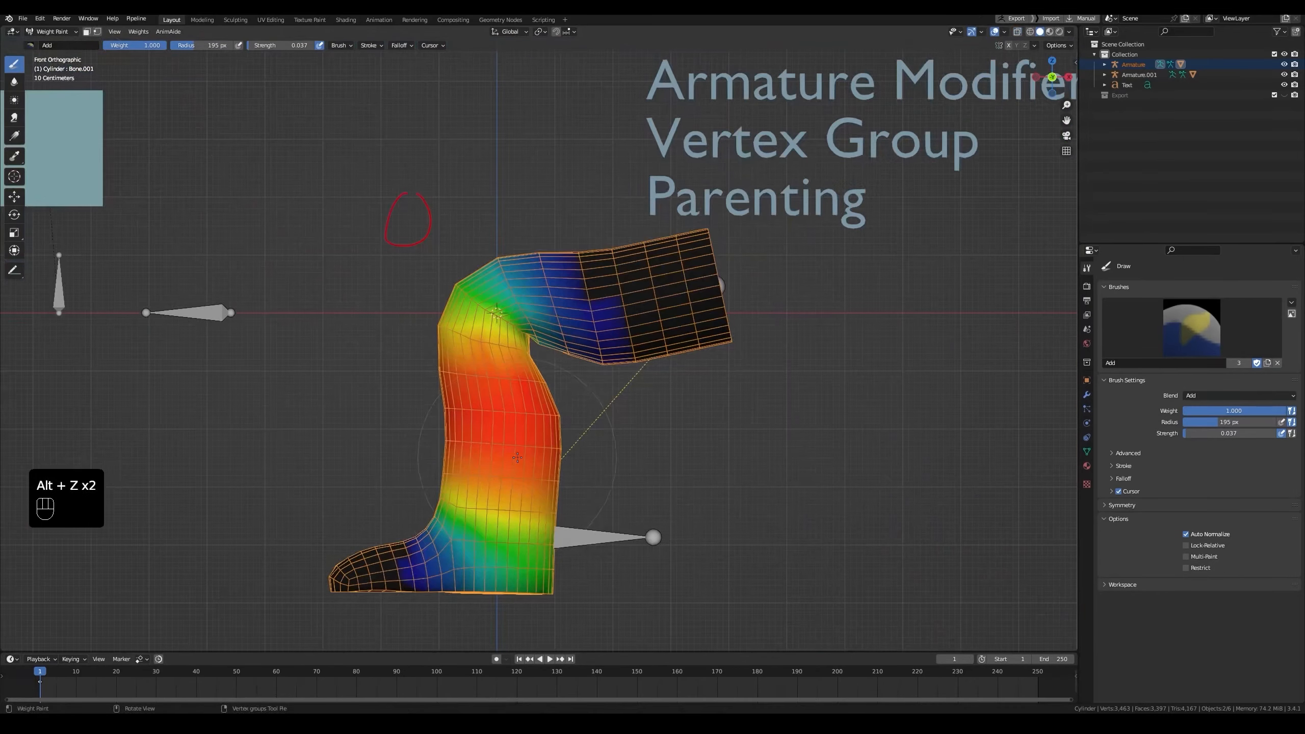
shift+middle_drag(518, 457, 538, 400)
scroll(543, 364, down, 2)
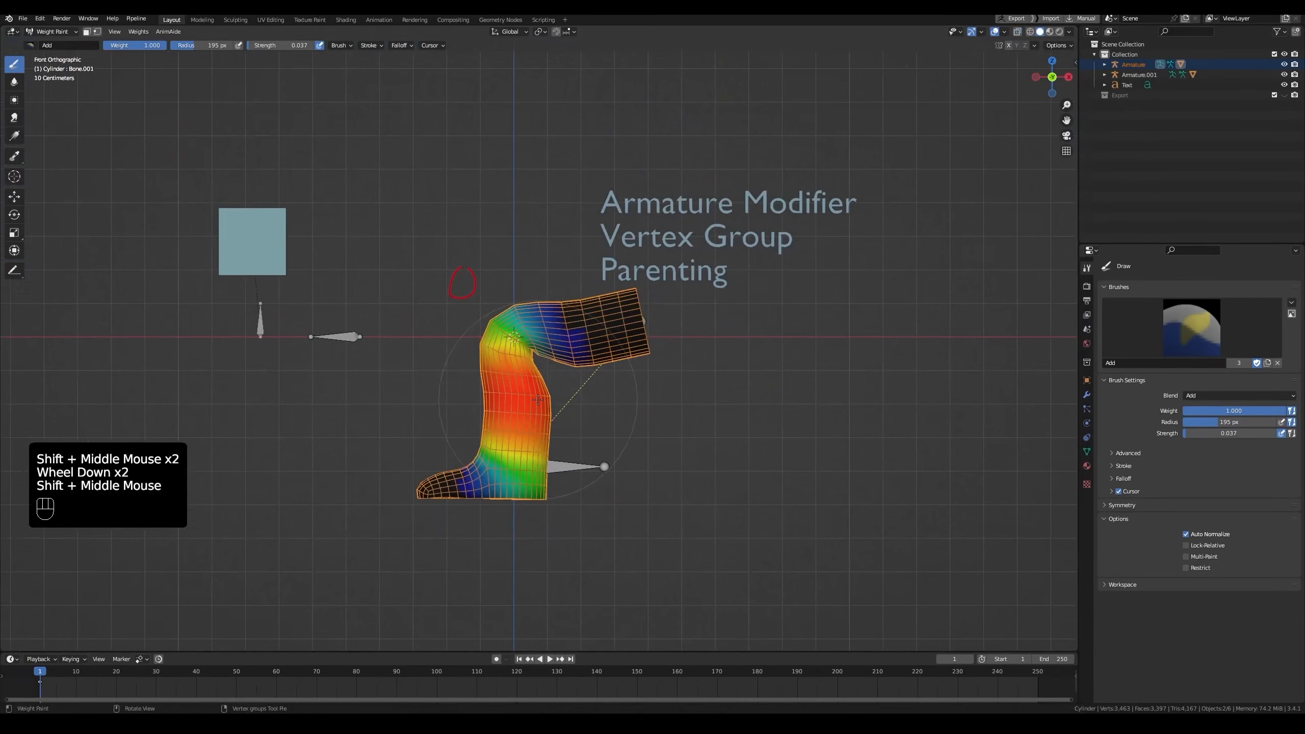